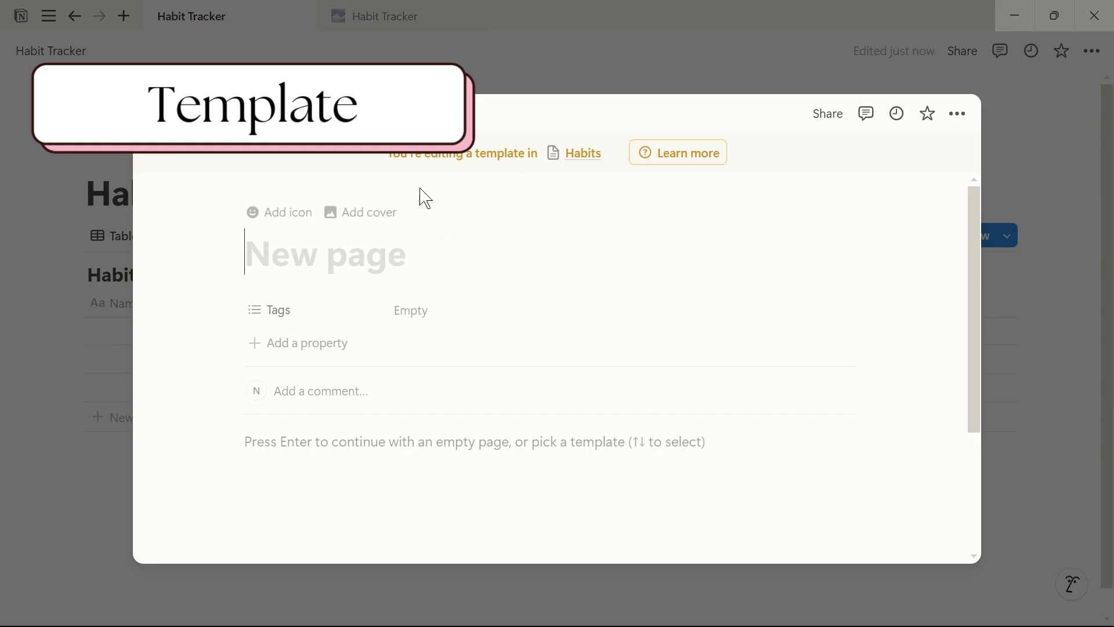
Title the template Habits and add a Checkbox property named Reading.
{"action": "type", "text": "H"}
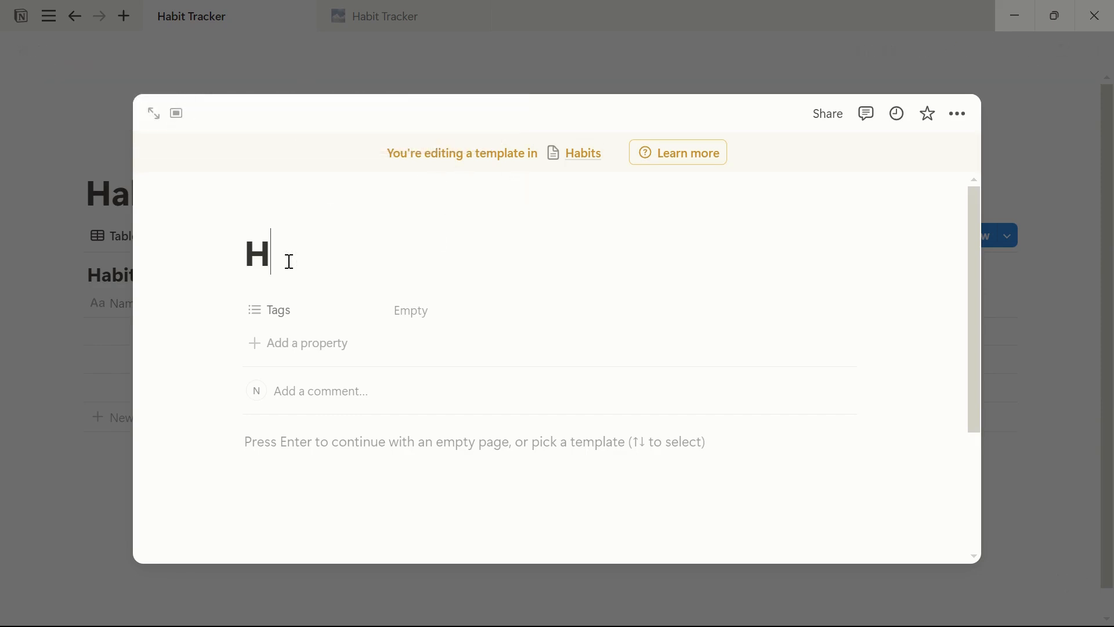
{"action": "type", "text": "abits"}
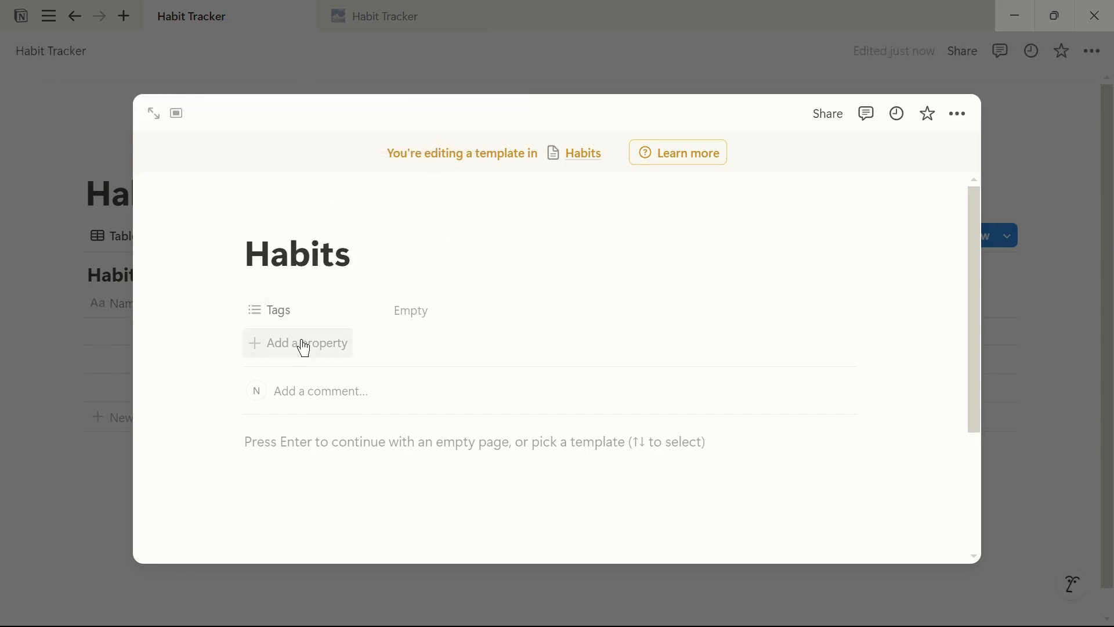
{"action": "left_click", "coordinate": [301, 346]}
{"action": "type", "text": "Checkbo"}
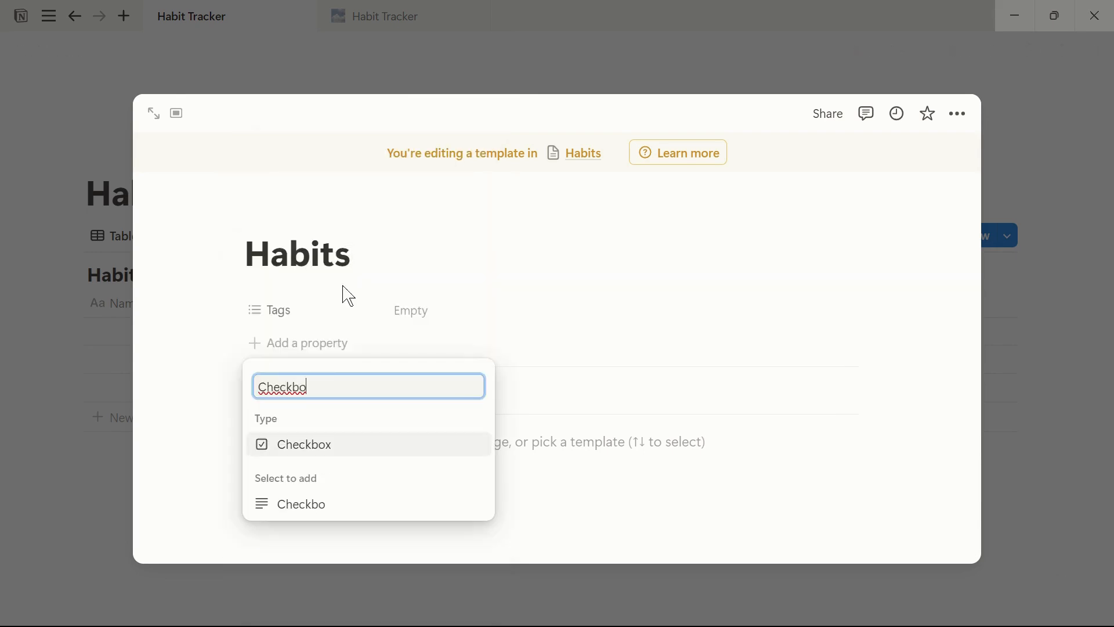
{"action": "left_click", "coordinate": [299, 451]}
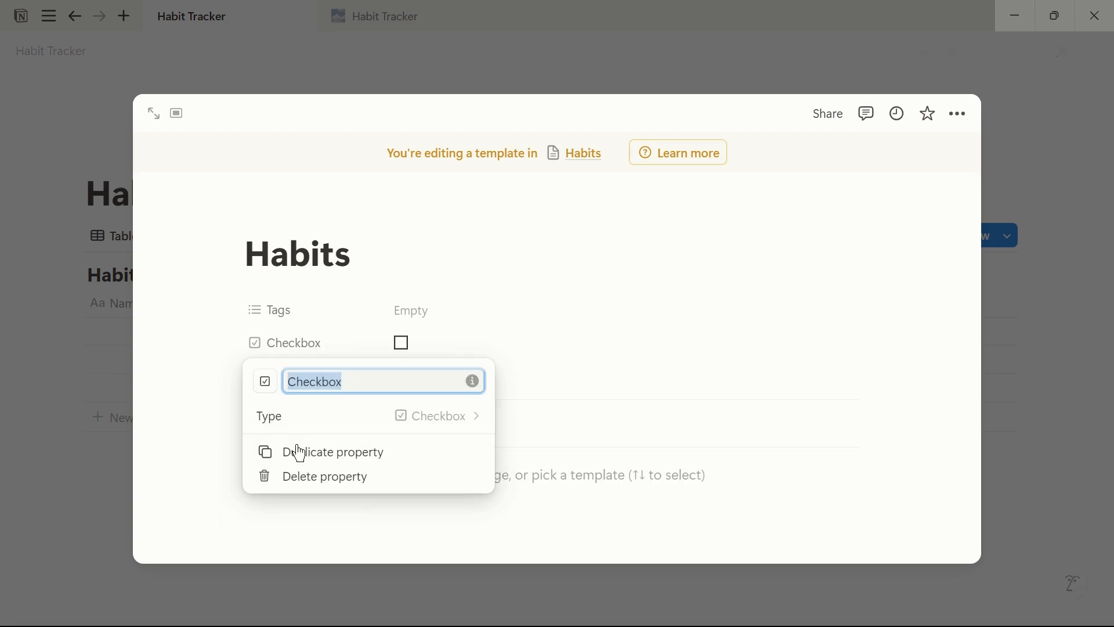
{"action": "type", "text": "Reading"}
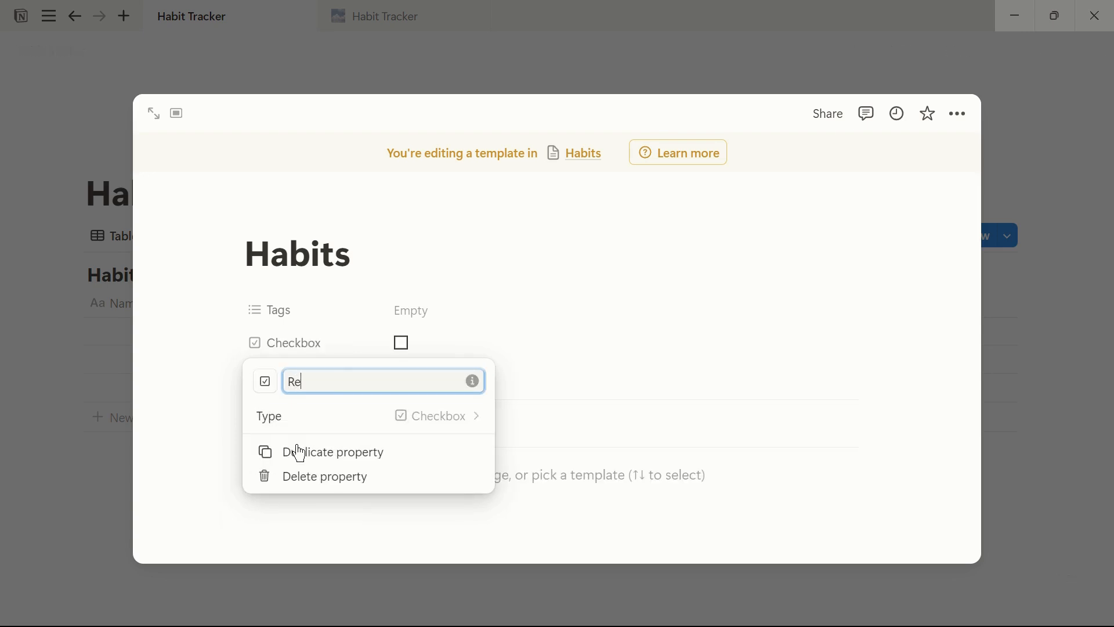
{"action": "left_click", "coordinate": [554, 354]}
Duplicate the Reading checkbox property until there are three copies below it.
{"action": "left_click", "coordinate": [229, 342]}
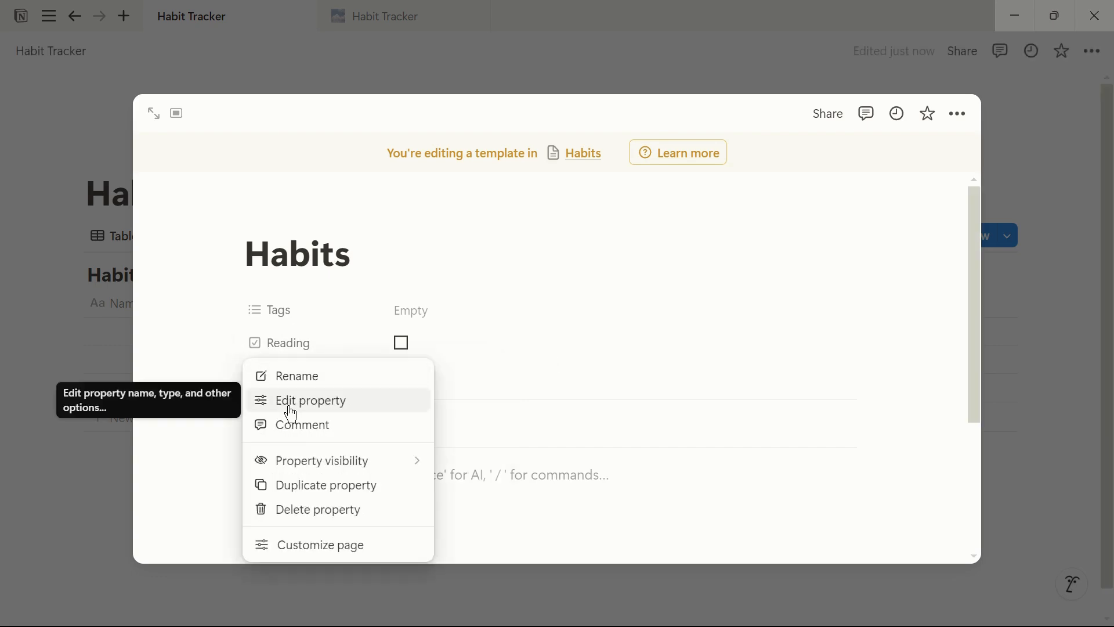
{"action": "left_click", "coordinate": [308, 493]}
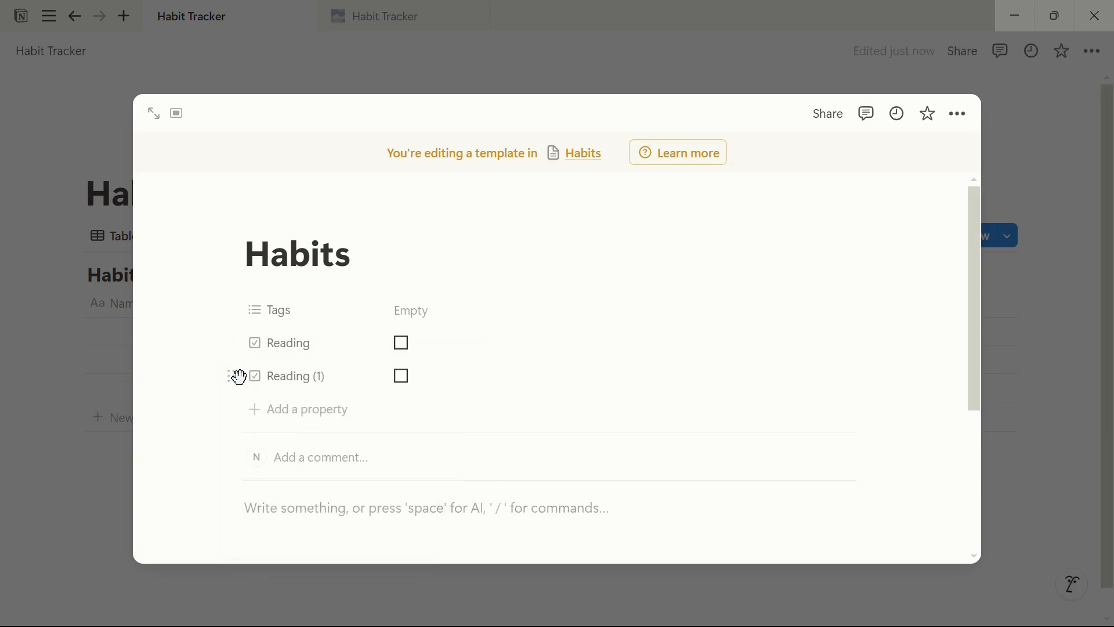
{"action": "left_click", "coordinate": [231, 376]}
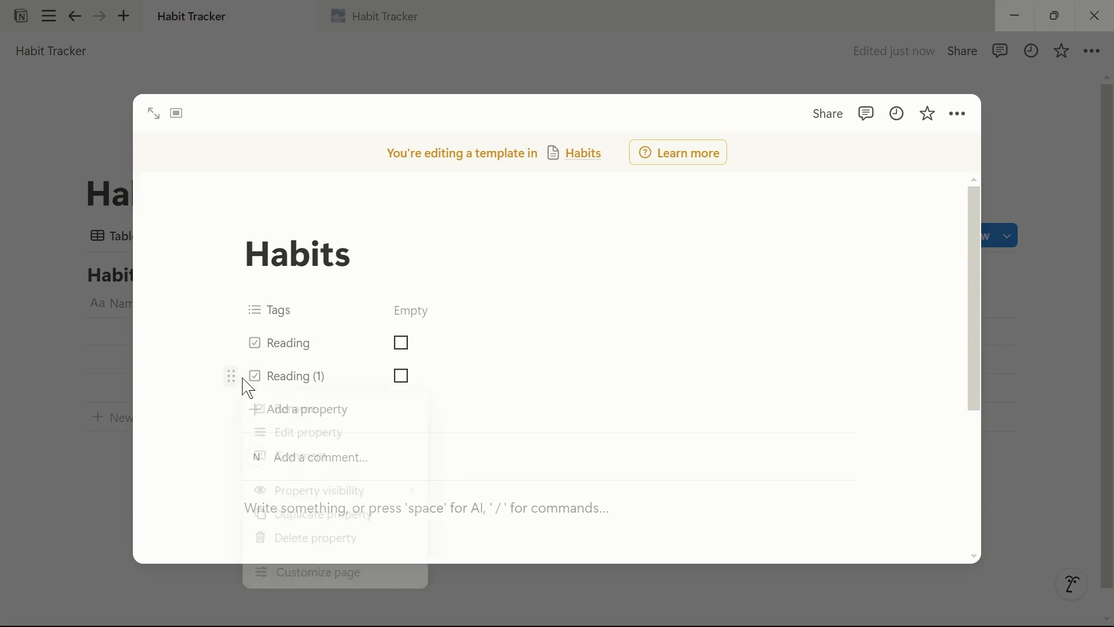
{"action": "left_click", "coordinate": [283, 517]}
{"action": "left_click", "coordinate": [232, 410]}
{"action": "left_click", "coordinate": [232, 410]}
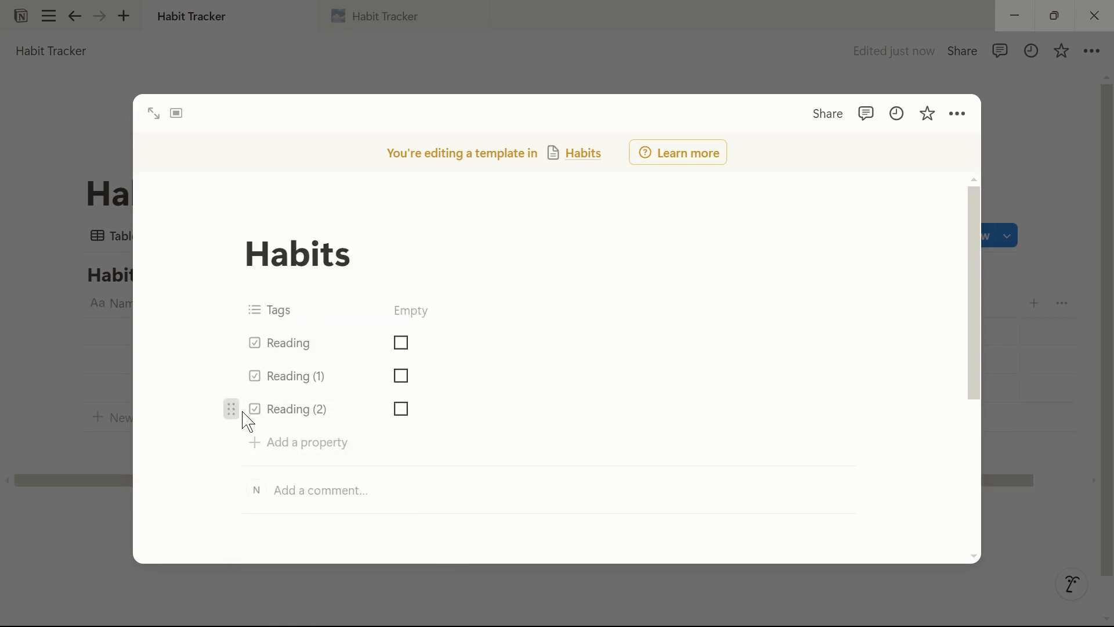
{"action": "left_click", "coordinate": [232, 409]}
{"action": "left_click", "coordinate": [312, 319]}
{"action": "left_click", "coordinate": [401, 408]}
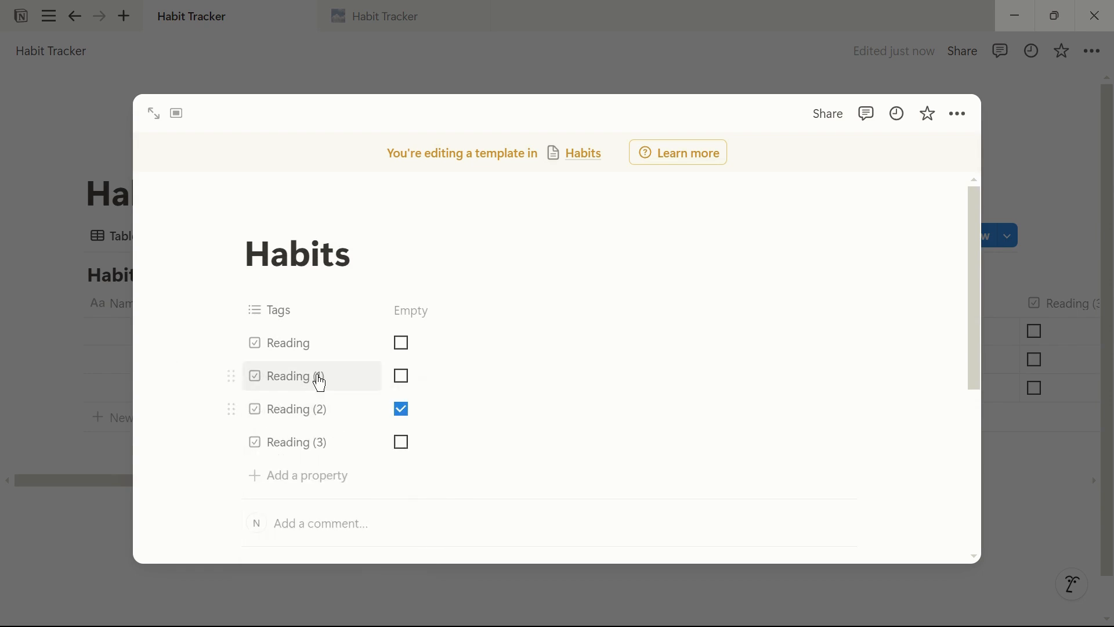
Rename the first duplicate of the Reading property to Writing.
{"action": "left_click", "coordinate": [315, 379]}
{"action": "type", "text": "Writing"}
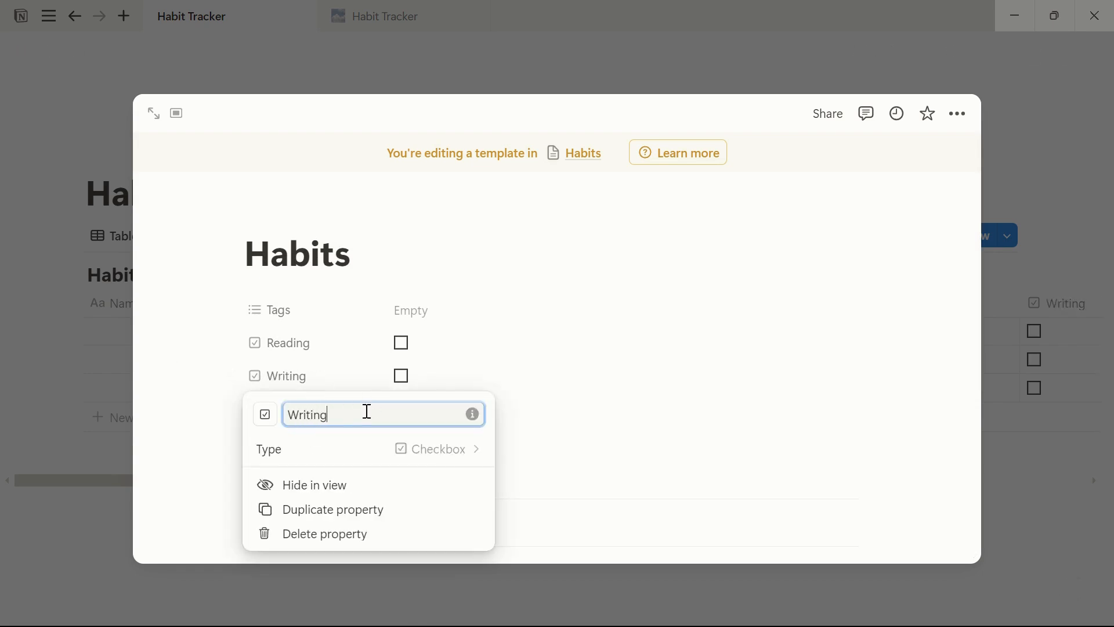
{"action": "key", "text": "Return"}
Rename the two remaining duplicates Journaling and Meditation, and leave the Journaling checkbox unticked.
{"action": "left_click", "coordinate": [232, 409]}
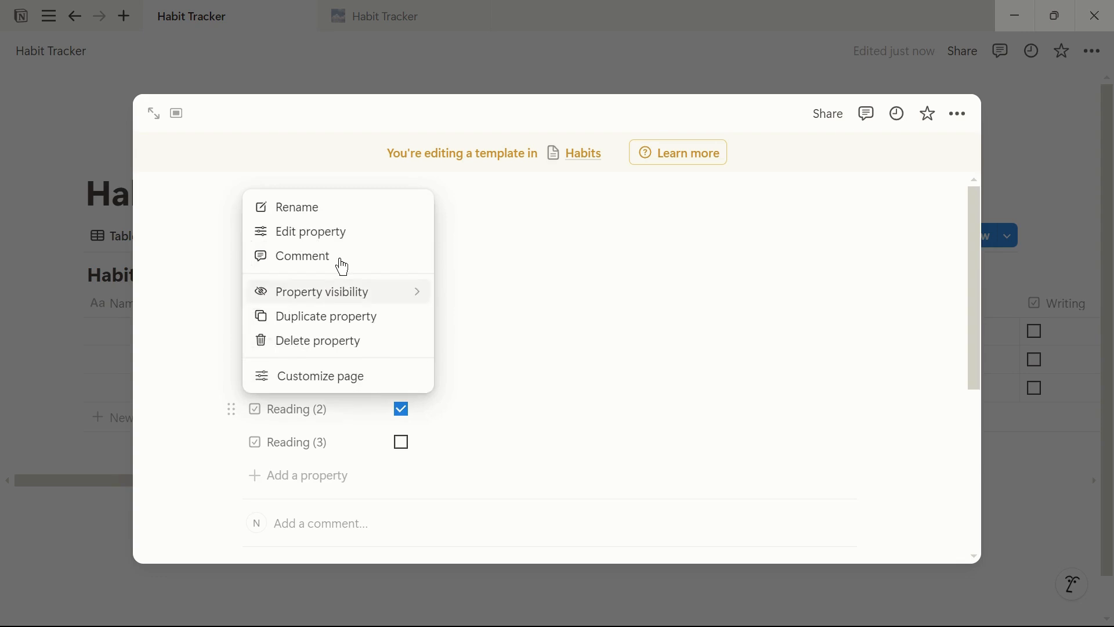
{"action": "left_click", "coordinate": [332, 221]}
{"action": "type", "text": "Meditation"}
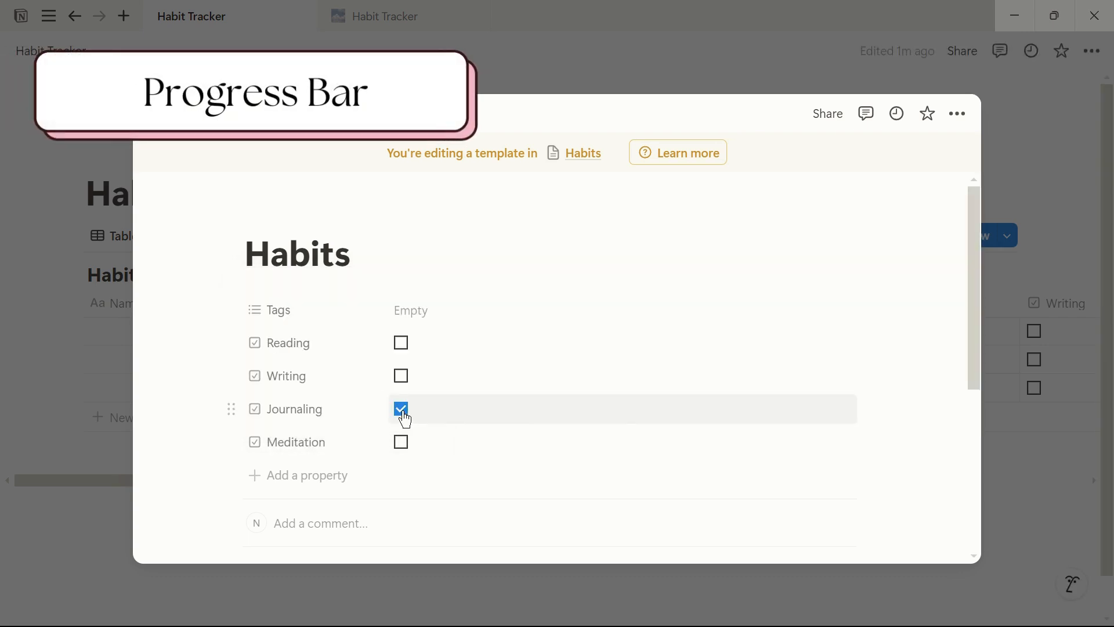
{"action": "left_click", "coordinate": [401, 409]}
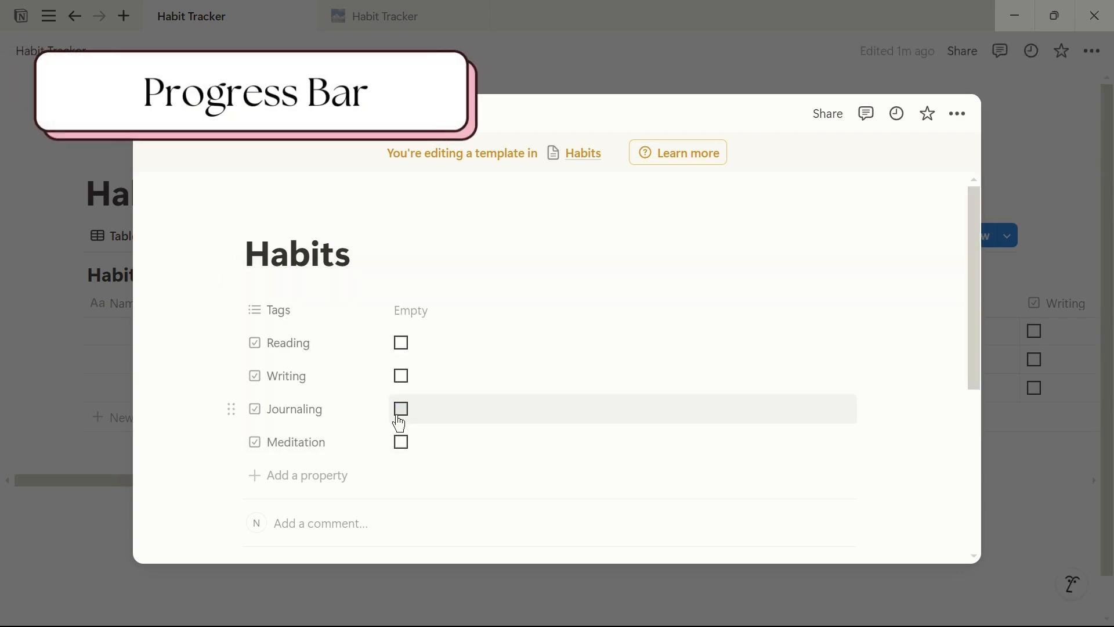
Add a new property of type Formula to the Habits template, below the Meditation checkbox.
{"action": "left_click", "coordinate": [352, 486]}
{"action": "scroll", "coordinate": [346, 371], "scroll_direction": "down", "scroll_amount": 2}
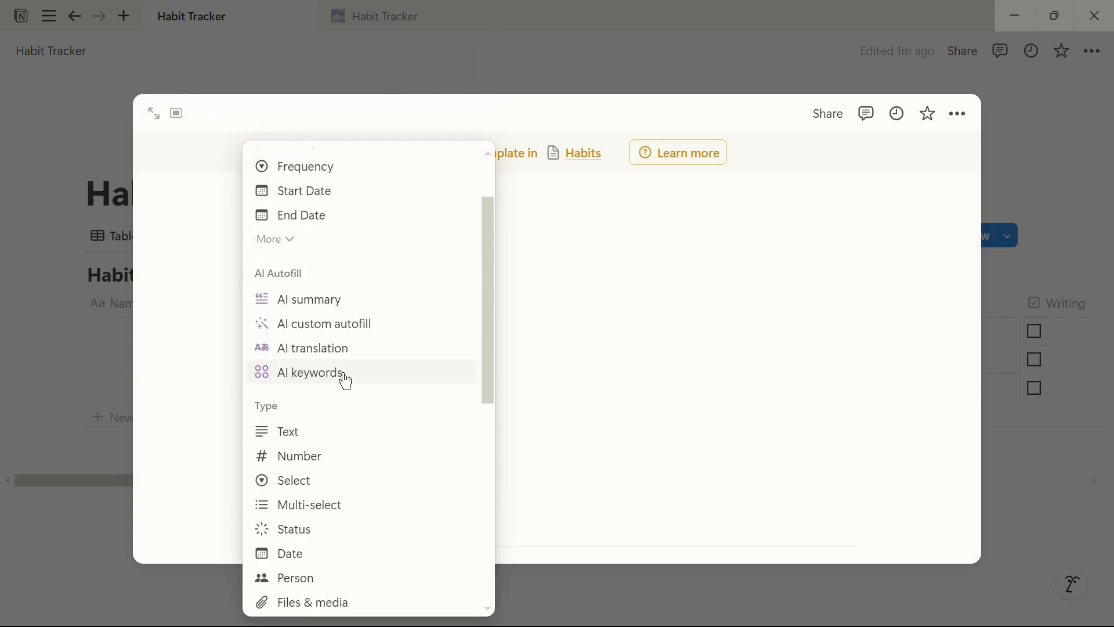
{"action": "scroll", "coordinate": [347, 372], "scroll_direction": "down", "scroll_amount": 2}
{"action": "scroll", "coordinate": [350, 326], "scroll_direction": "up", "scroll_amount": 4}
{"action": "type", "text": "form"}
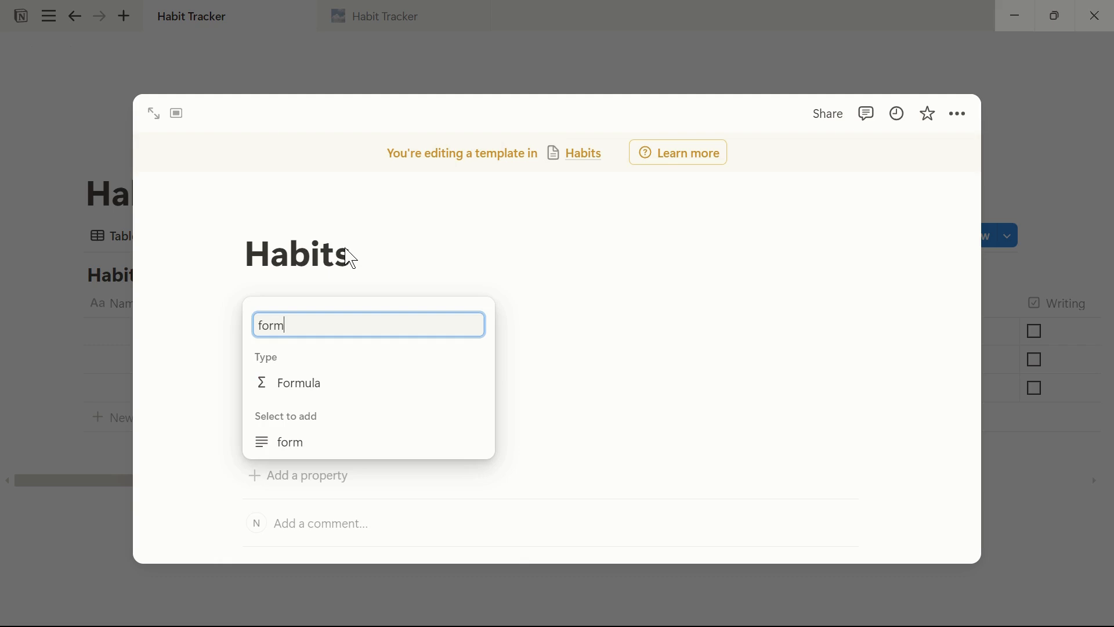
{"action": "left_click", "coordinate": [294, 386]}
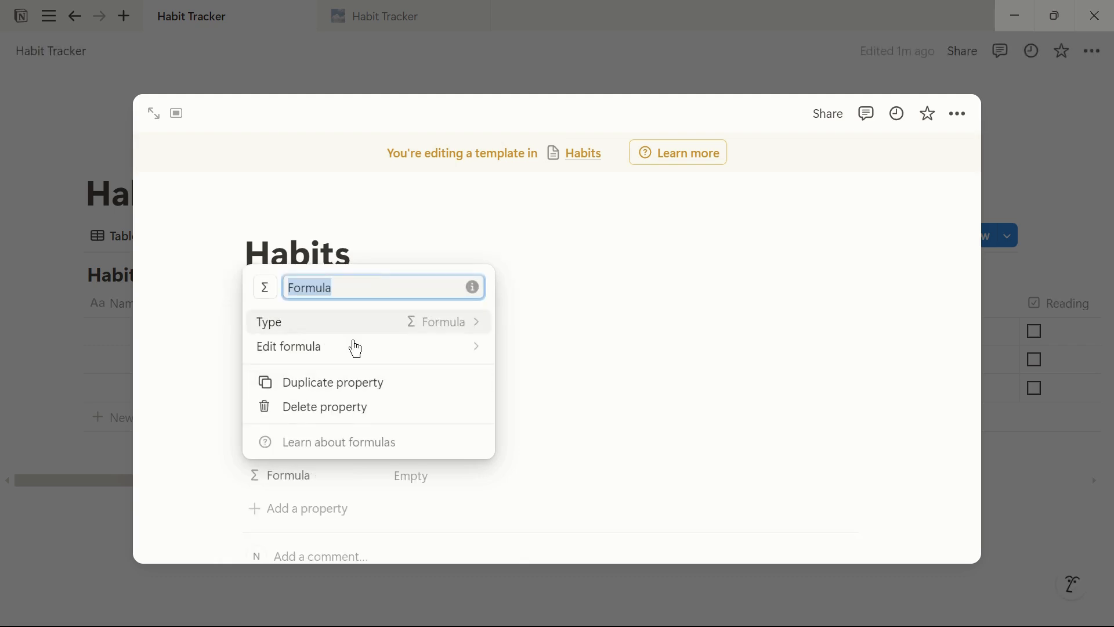
{"action": "left_click", "coordinate": [442, 331]}
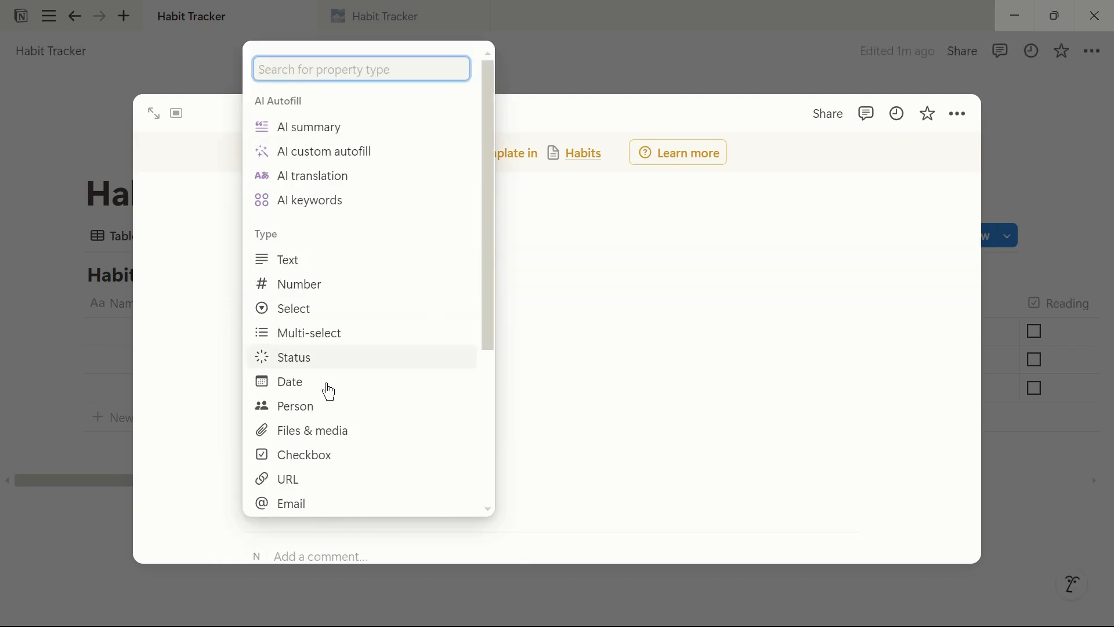
{"action": "type", "text": "form"}
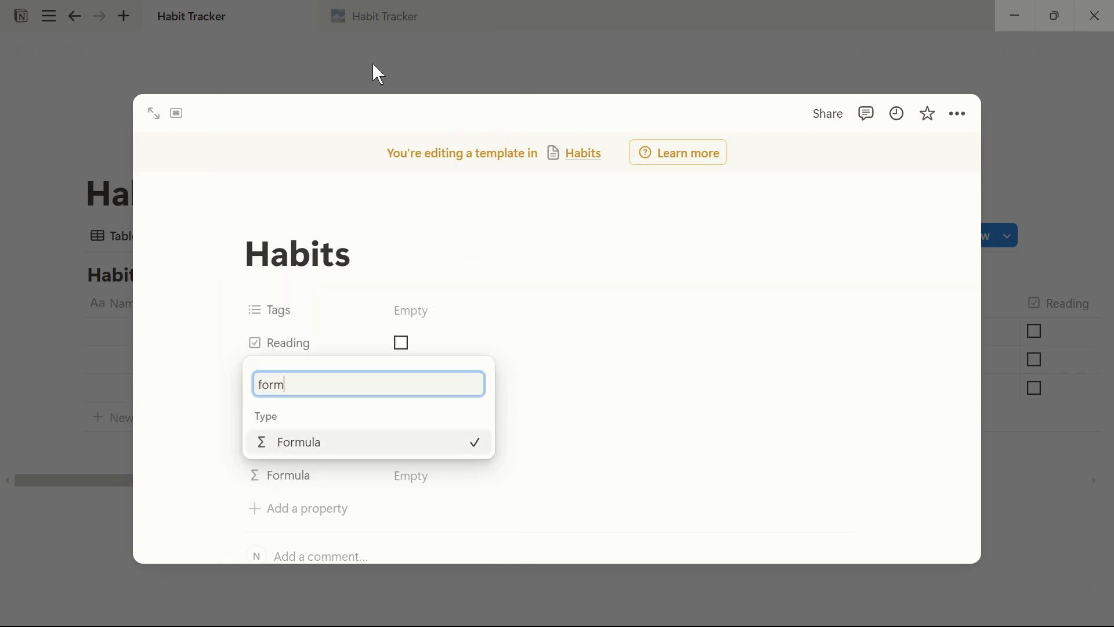
{"action": "left_click", "coordinate": [296, 444]}
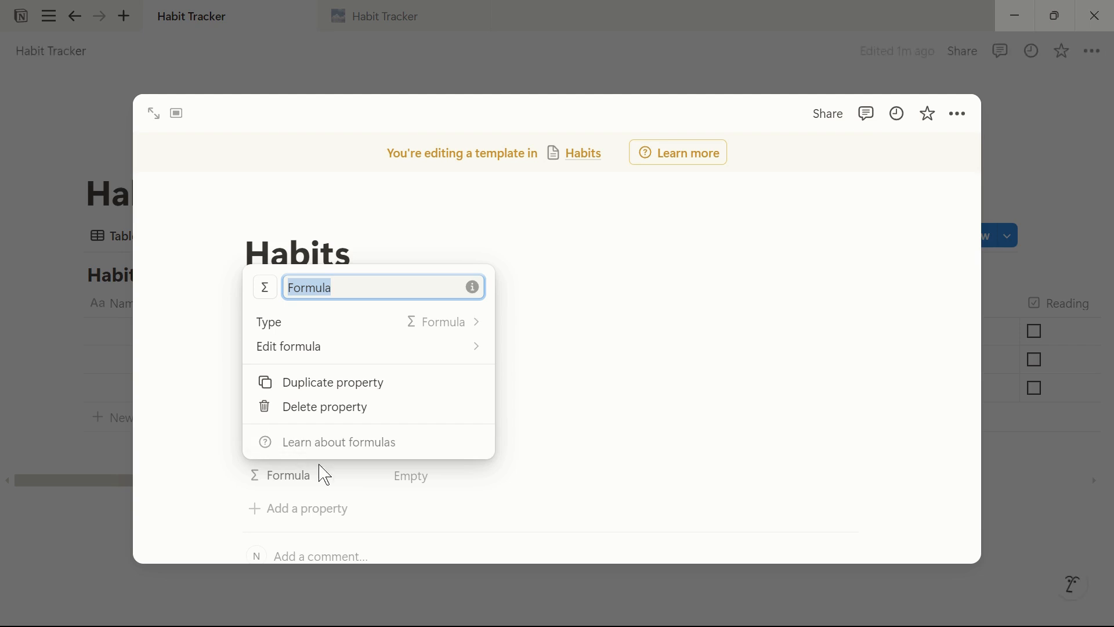
Open the Formula property's expression for editing and start it with (toNumber(Reading), using the Reading property.
{"action": "left_click", "coordinate": [388, 500]}
{"action": "left_click", "coordinate": [418, 487]}
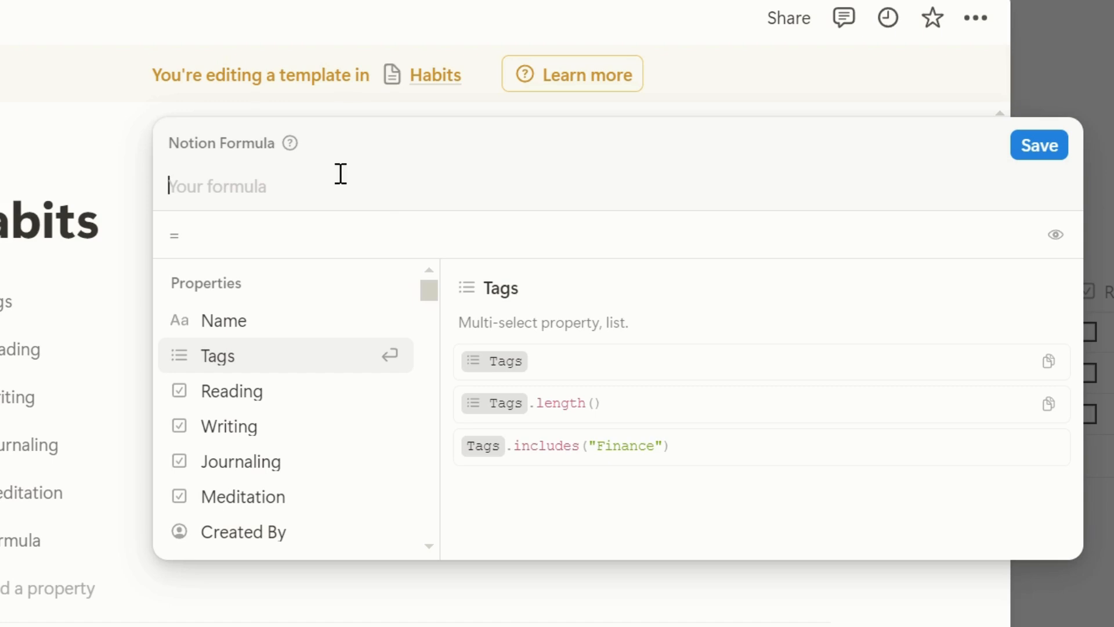
{"action": "type", "text": "(to"}
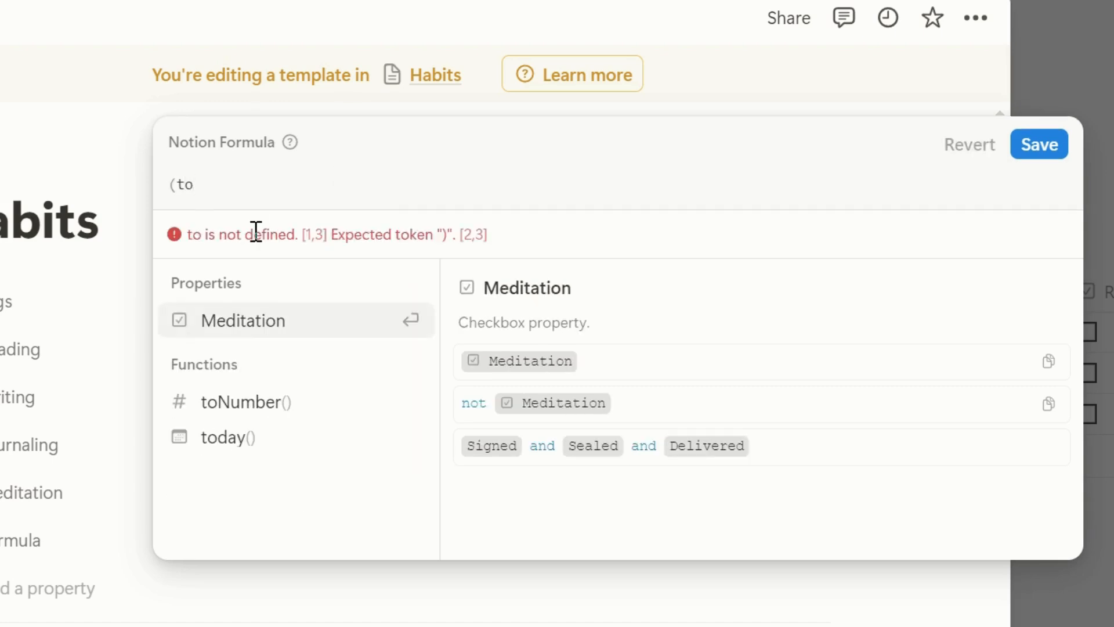
{"action": "left_click", "coordinate": [273, 405]}
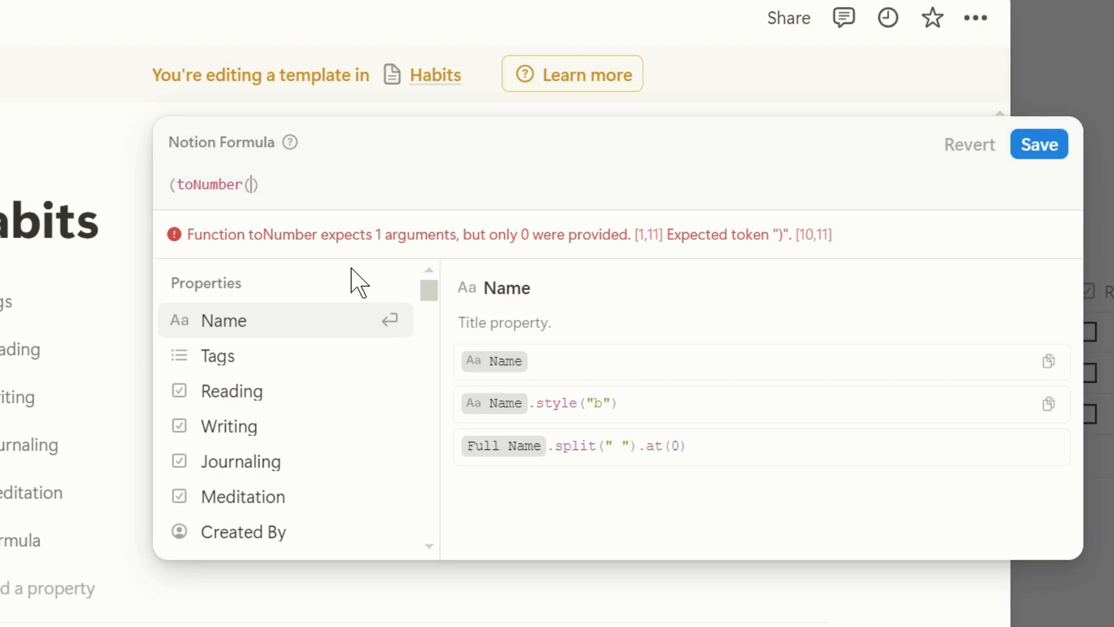
{"action": "type", "text": "read"}
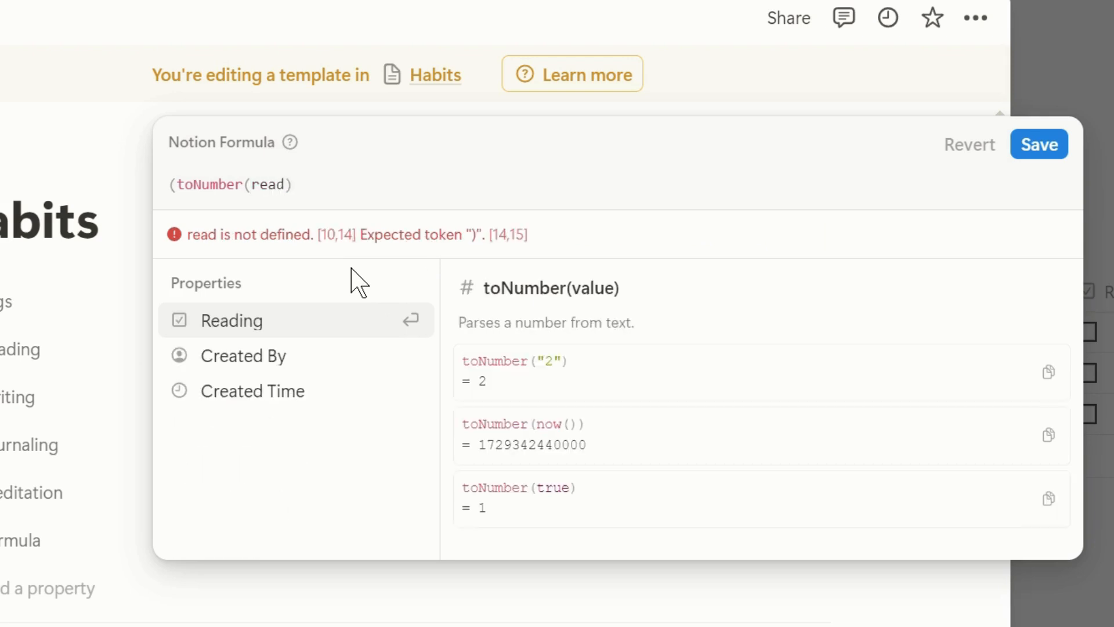
{"action": "left_click", "coordinate": [253, 322]}
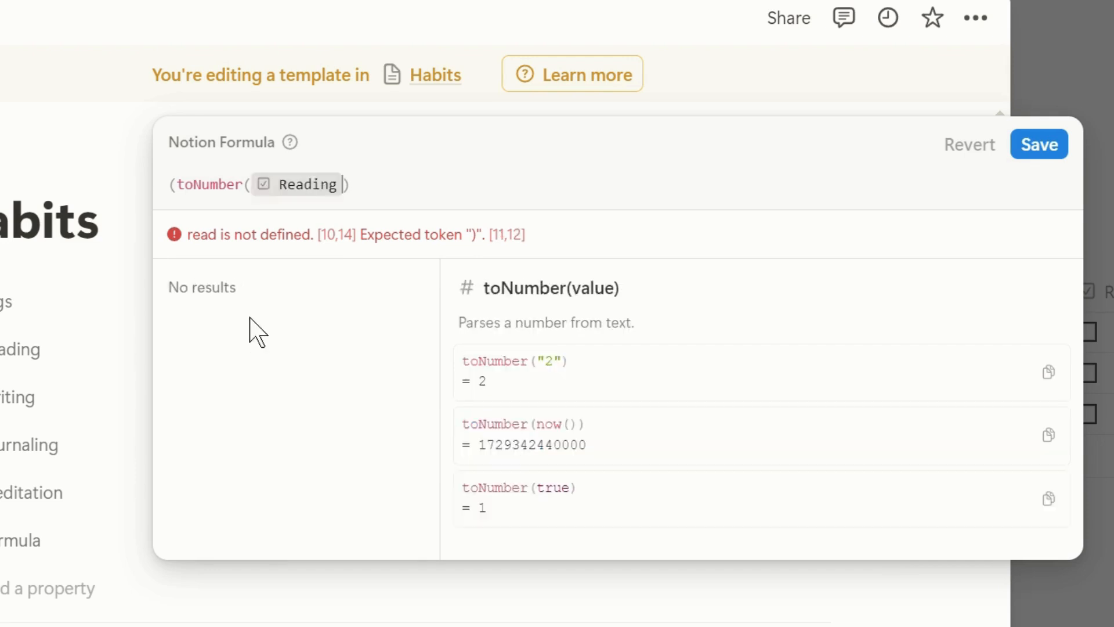
Continue the formula with + toNumber(Writing), using the Writing property, and close the outer parenthesis.
{"action": "type", "text": "*"}
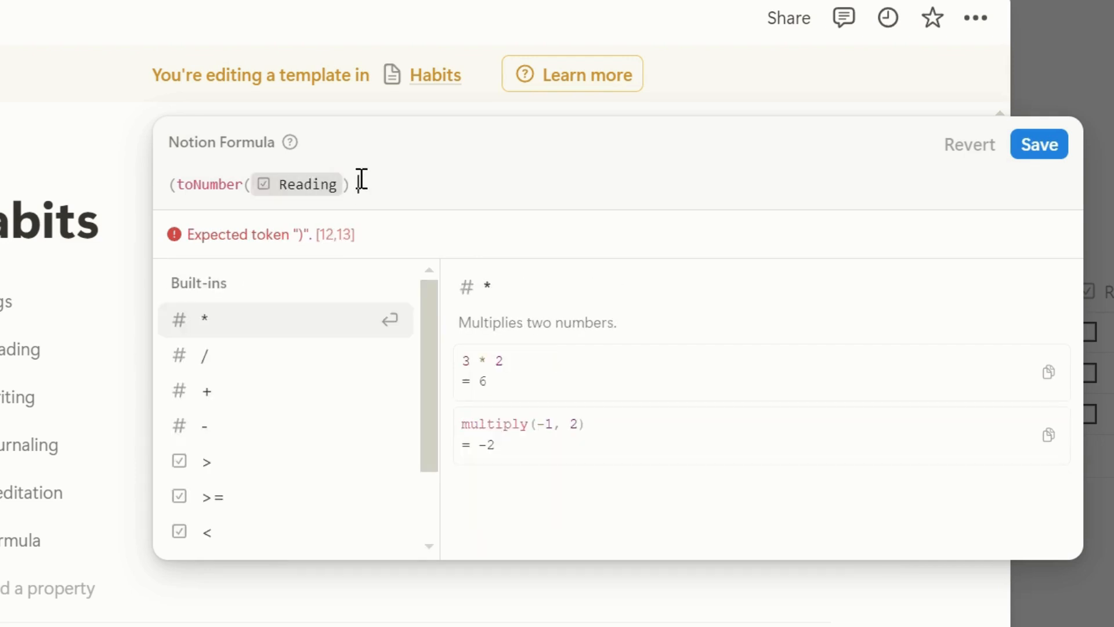
{"action": "key", "text": "BackSpace"}
{"action": "key", "text": "BackSpace"}
{"action": "type", "text": "+ tonu"}
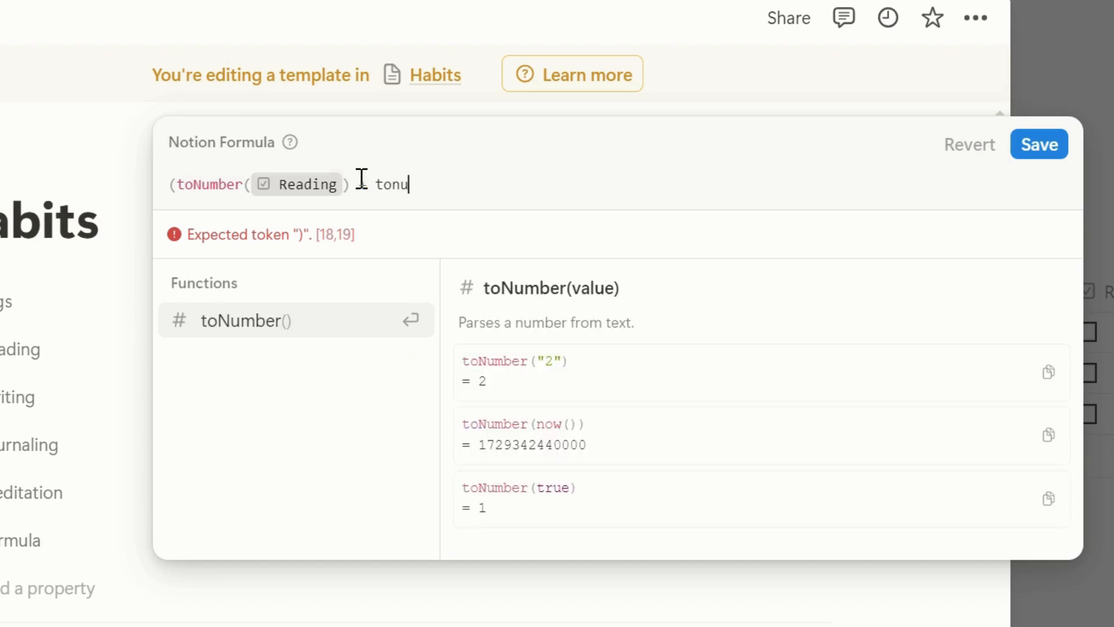
{"action": "left_click", "coordinate": [292, 328]}
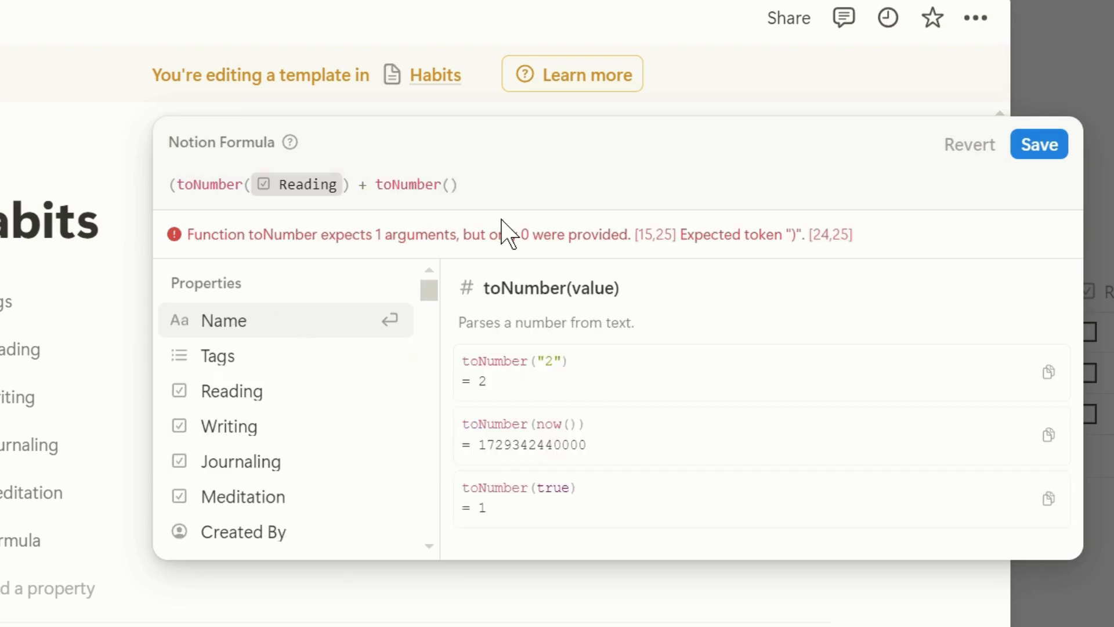
{"action": "type", "text": "writi"}
{"action": "type", "text": "n"}
{"action": "key", "text": "Return"}
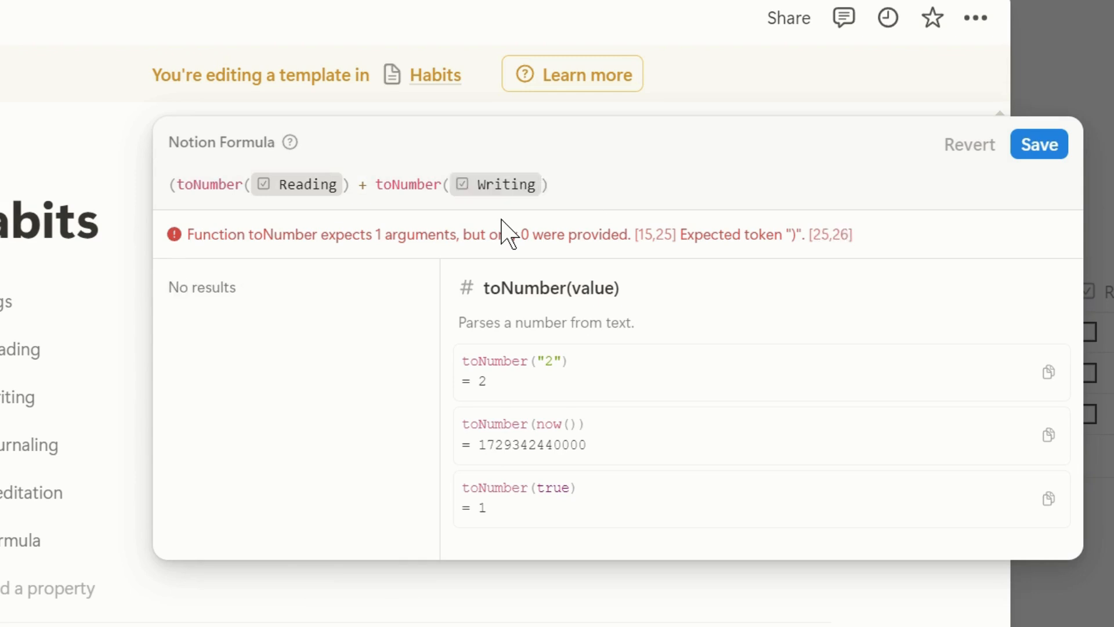
{"action": "type", "text": ")"}
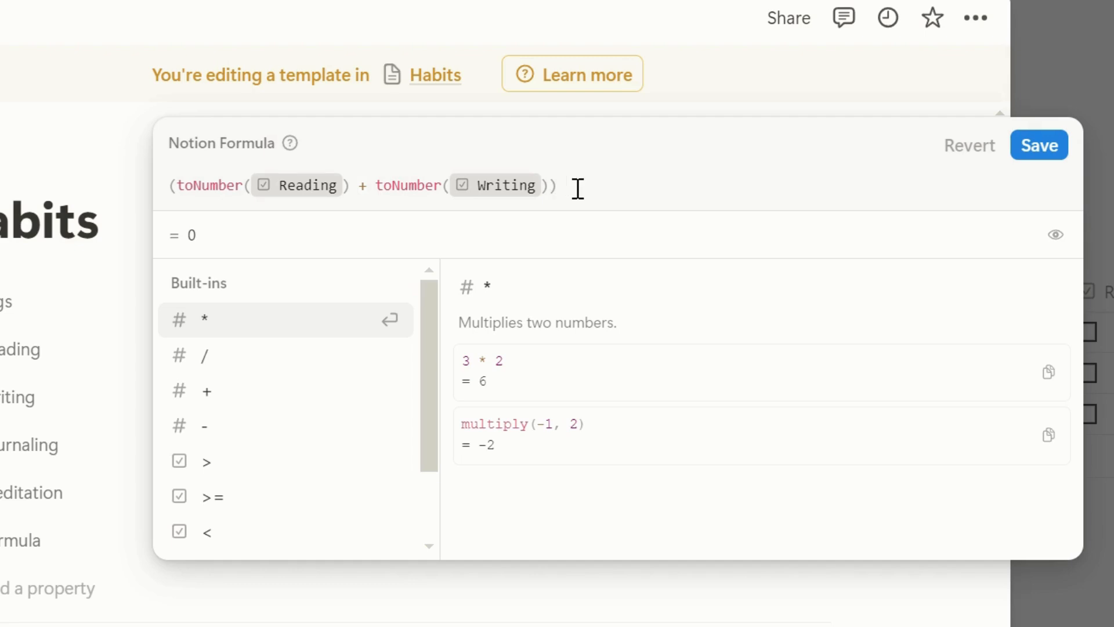
Continue the formula with + (toNumber(Journaling), opening a second parenthesised group that uses the Journaling property.
{"action": "type", "text": " + to number"}
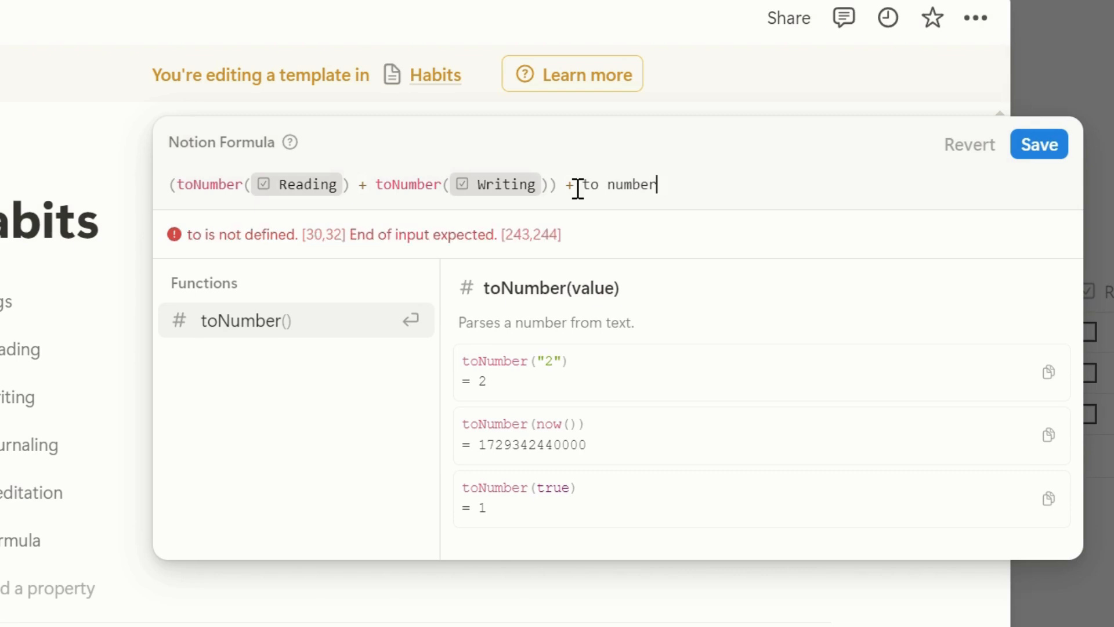
{"action": "key", "text": "BackSpace"}
{"action": "key", "text": "BackSpace"}
{"action": "key", "text": "BackSpace"}
{"action": "key", "text": "BackSpace"}
{"action": "key", "text": "BackSpace"}
{"action": "key", "text": "BackSpace"}
{"action": "key", "text": "BackSpace"}
{"action": "key", "text": "BackSpace"}
{"action": "key", "text": "BackSpace"}
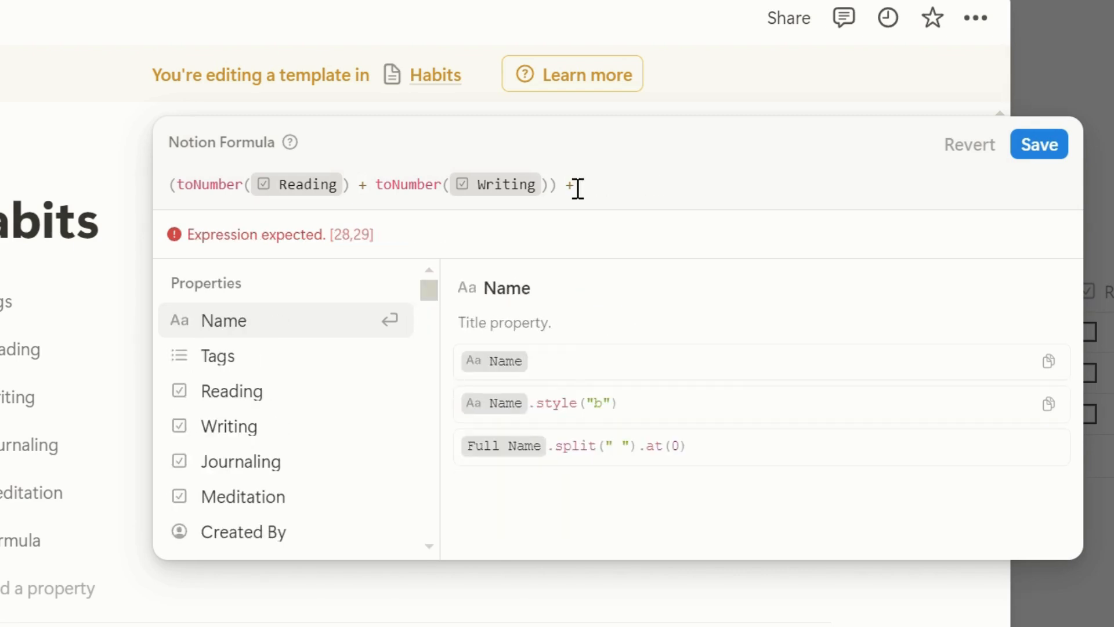
{"action": "type", "text": "(to n"}
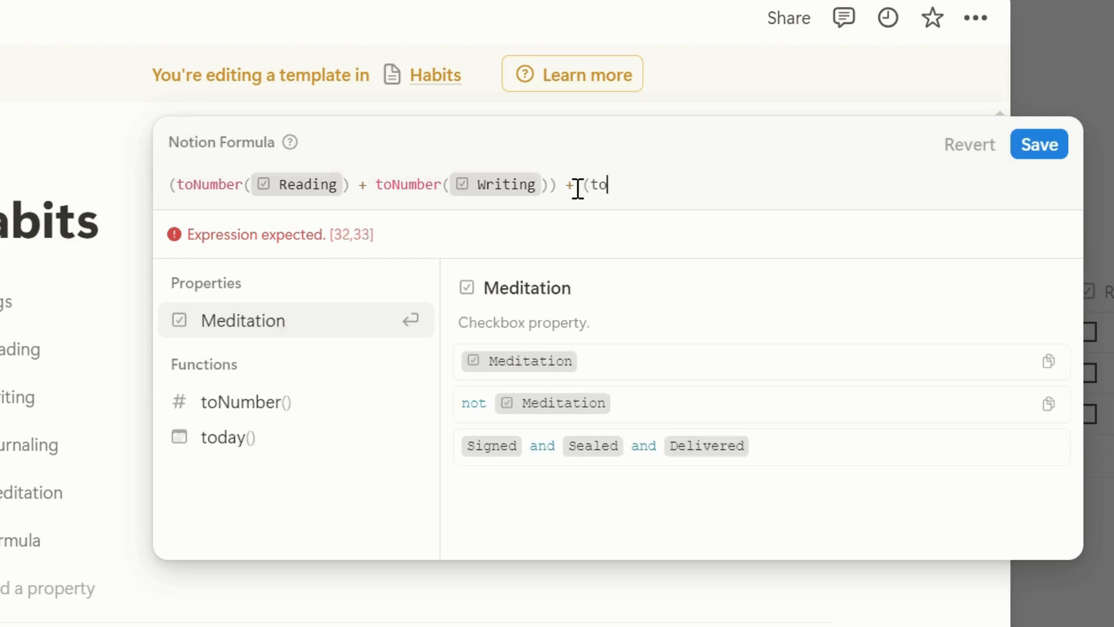
{"action": "left_click", "coordinate": [258, 406]}
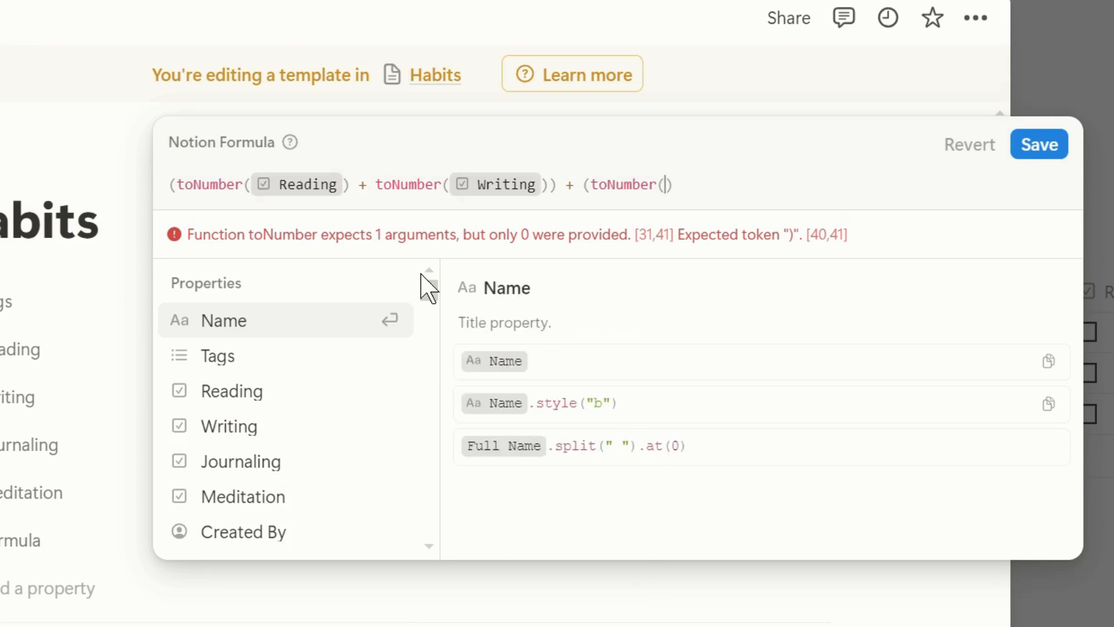
{"action": "type", "text": "jou"}
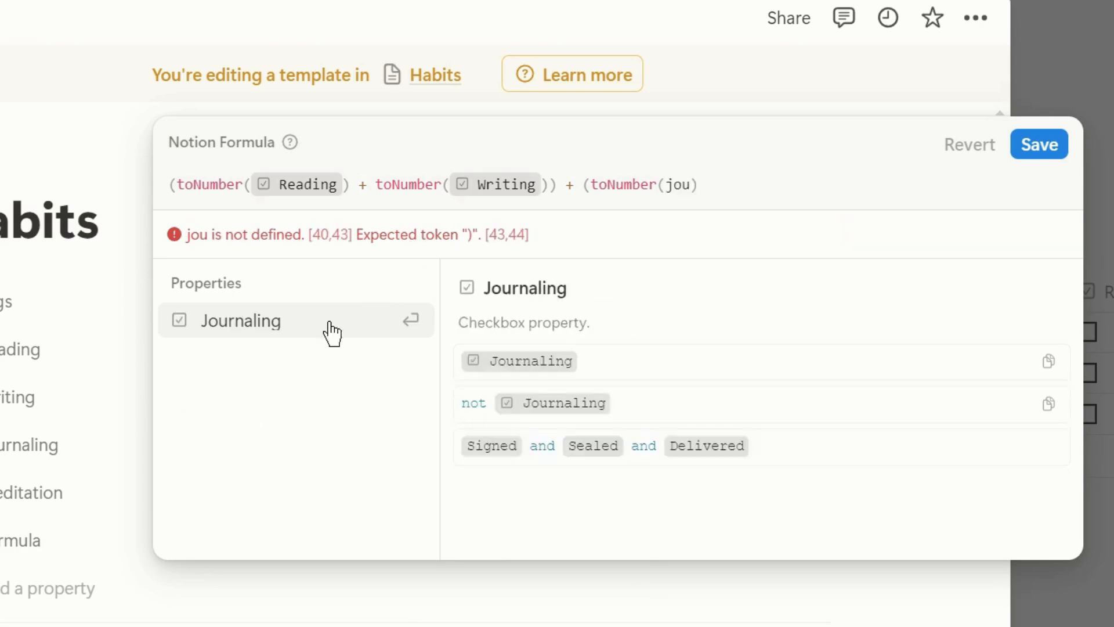
{"action": "left_click", "coordinate": [318, 332]}
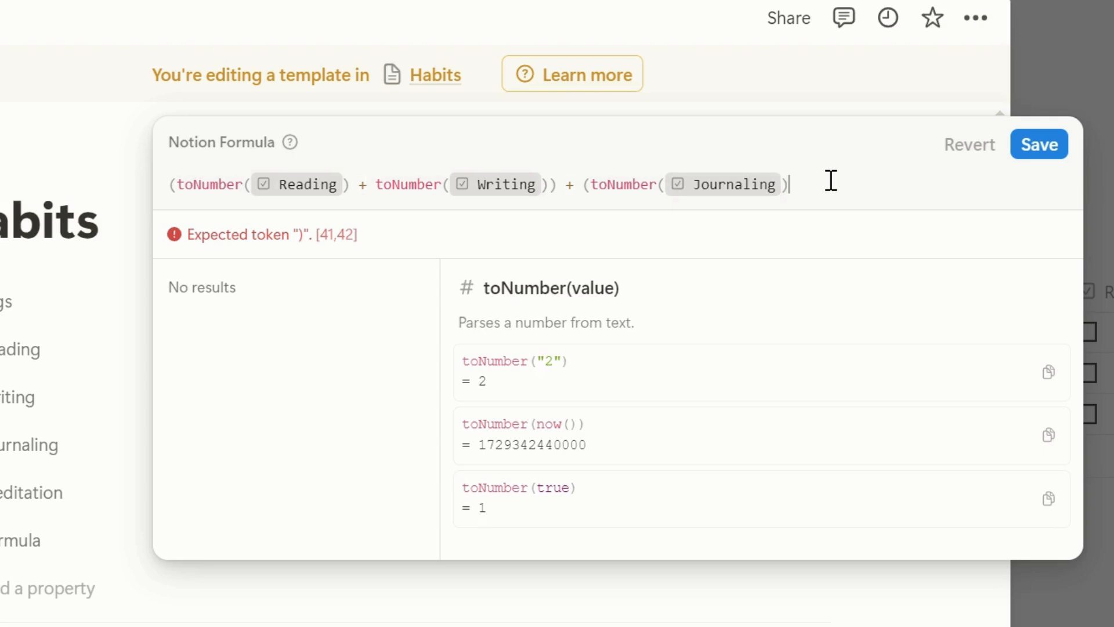
Add + toNumber(Meditation) to the second group of the formula, using the Meditation property.
{"action": "type", "text": "+"}
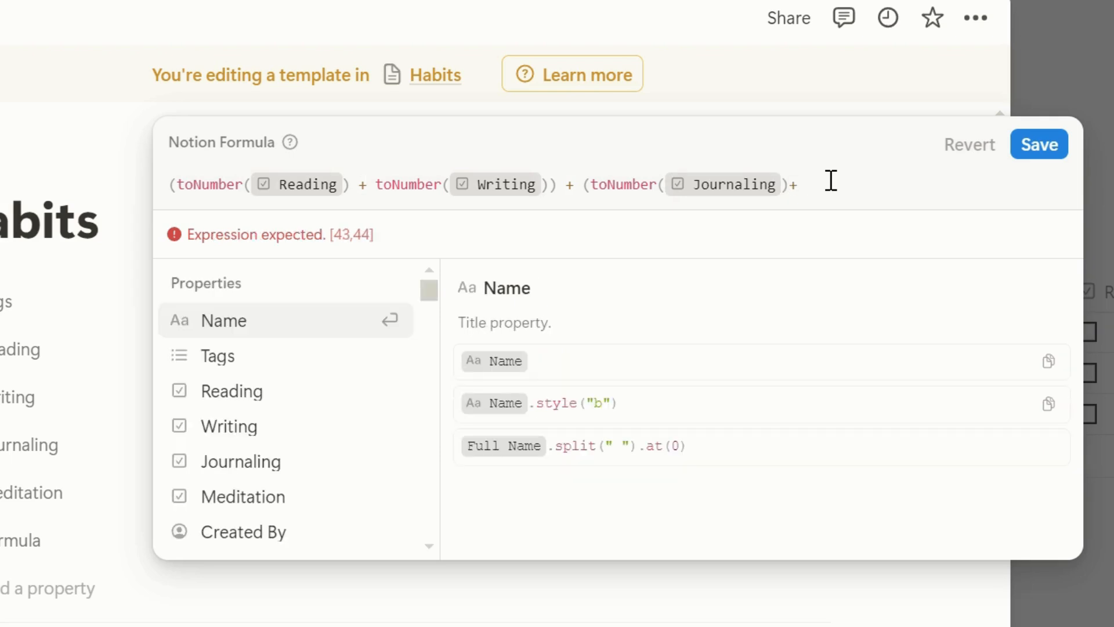
{"action": "type", "text": " to"}
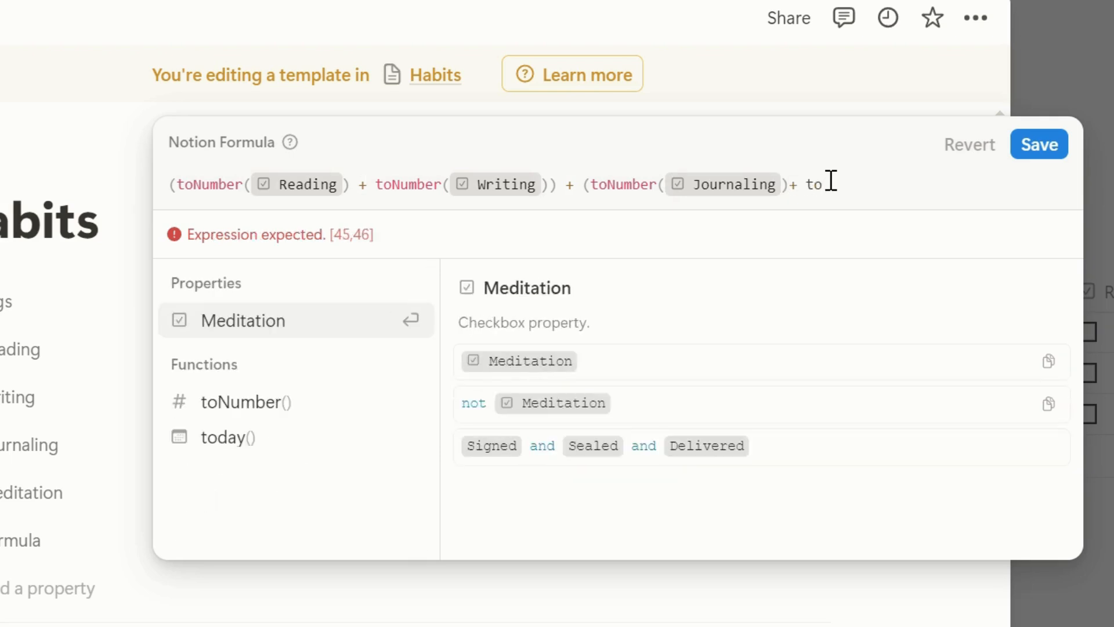
{"action": "left_click", "coordinate": [226, 411]}
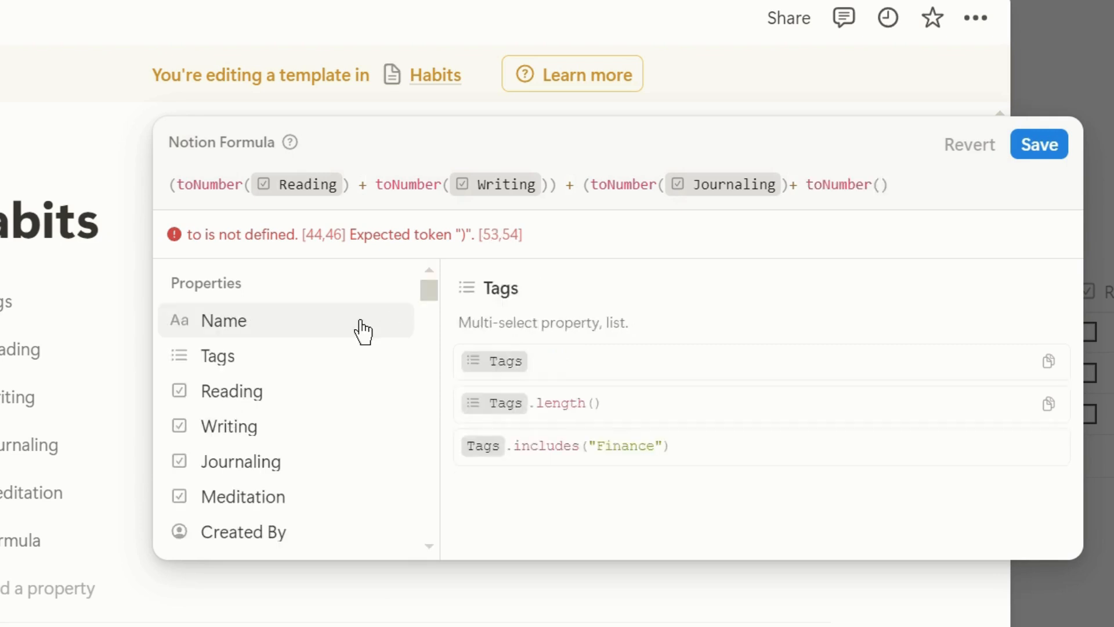
{"action": "type", "text": "m"}
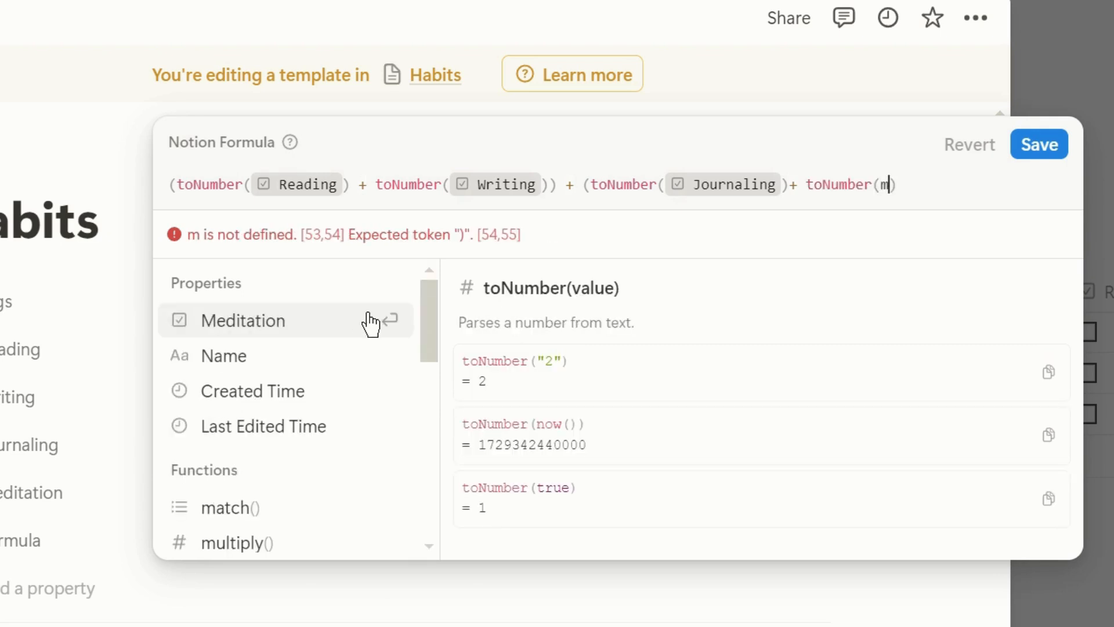
{"action": "left_click", "coordinate": [277, 328]}
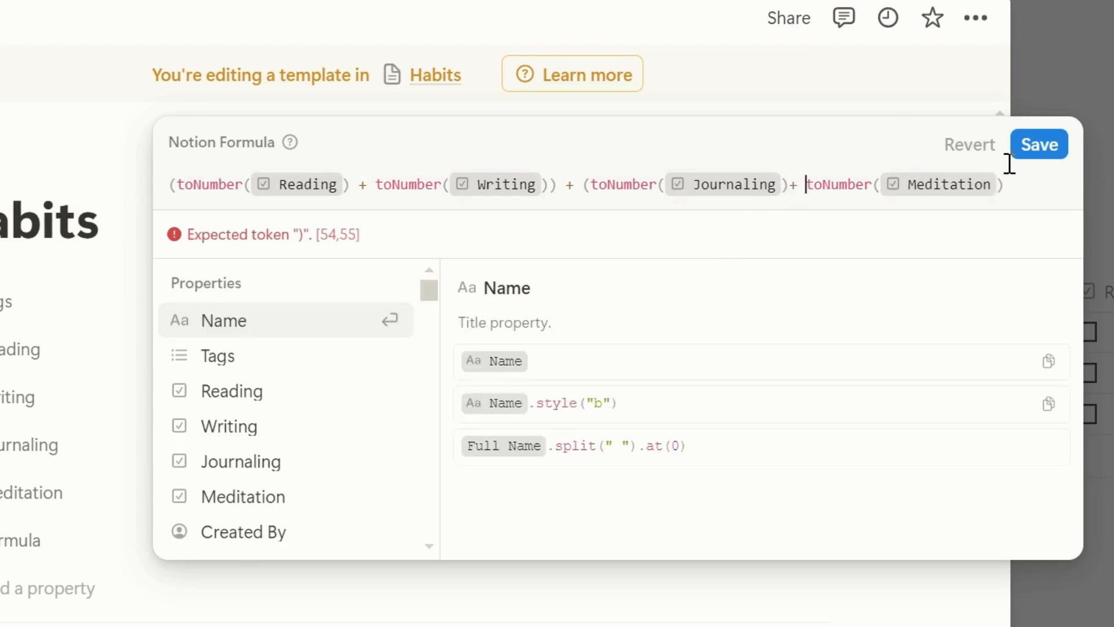
Close the second group with a parenthesis after Meditation, without an extra opening one before toNumber, and save the formula.
{"action": "type", "text": "("}
{"action": "left_click", "coordinate": [1029, 179]}
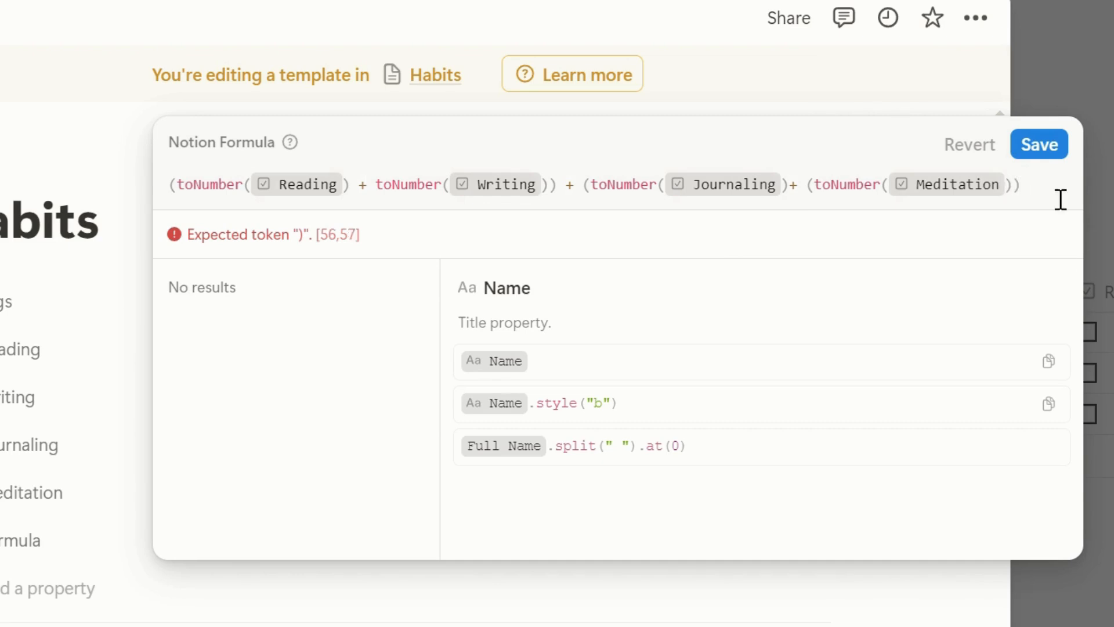
{"action": "left_click", "coordinate": [811, 184]}
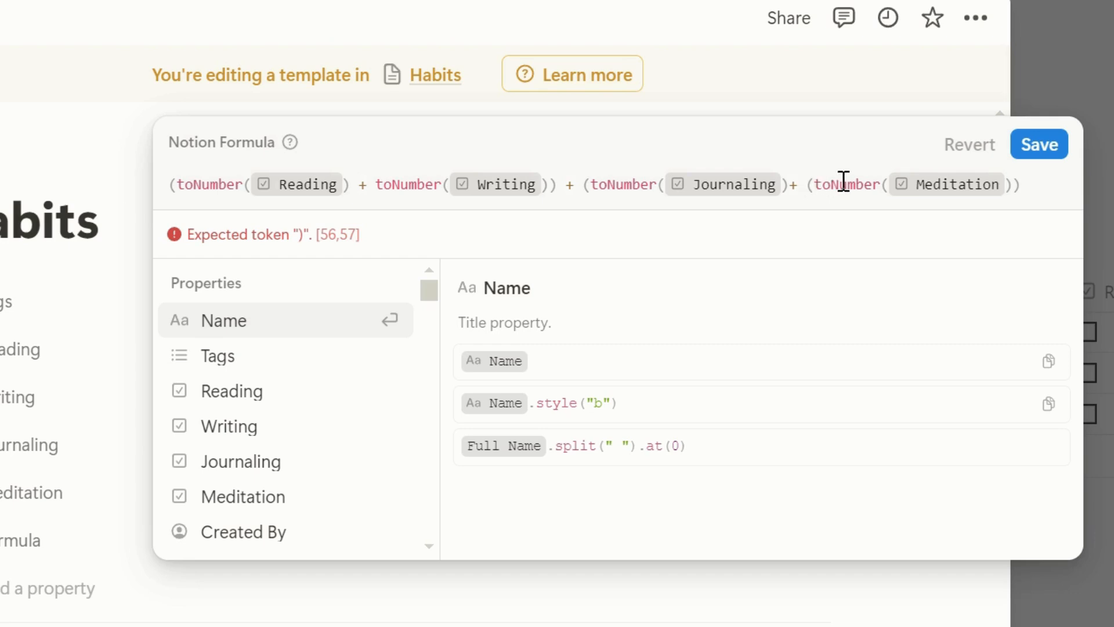
{"action": "key", "text": "BackSpace"}
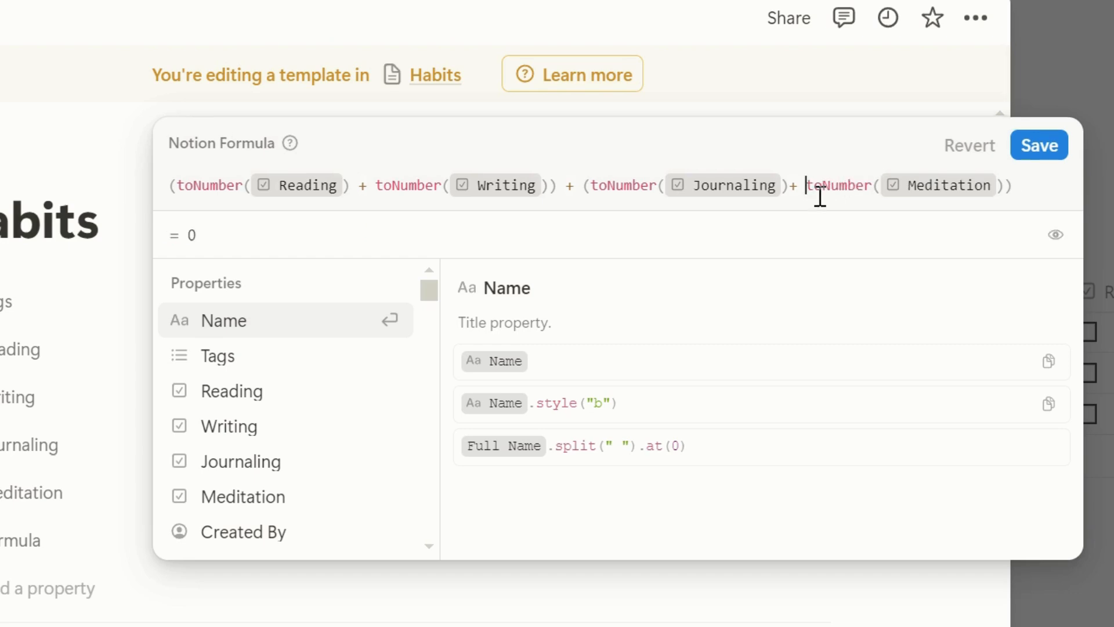
{"action": "left_click", "coordinate": [1051, 143]}
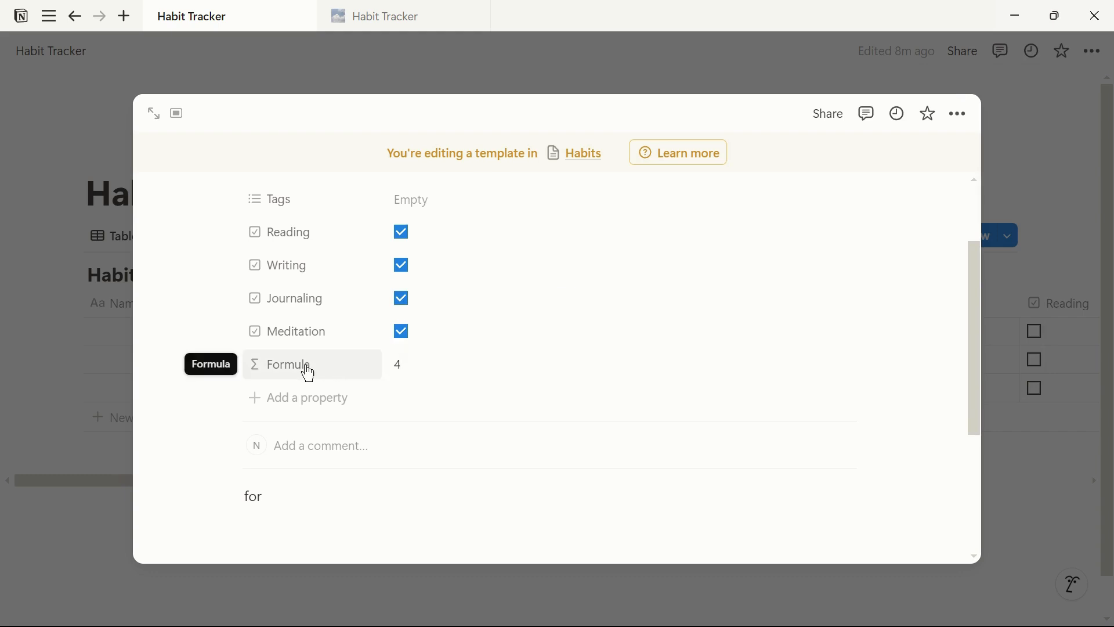
Show the Formula property as a ring, colour it red and set it to divide by 4.
{"action": "left_click", "coordinate": [302, 373]}
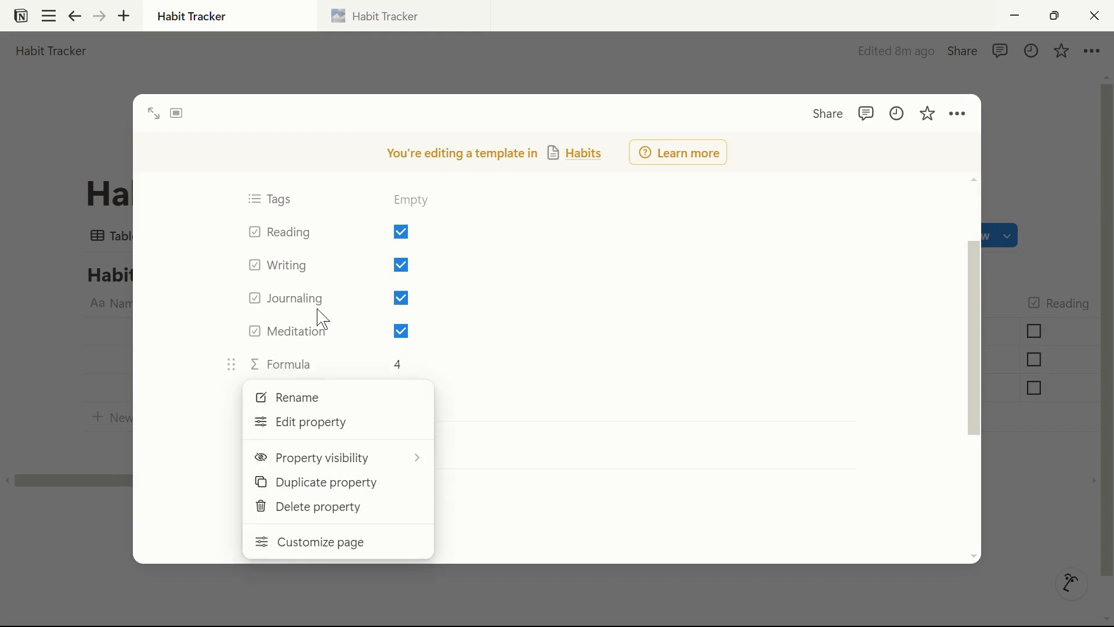
{"action": "left_click", "coordinate": [315, 421]}
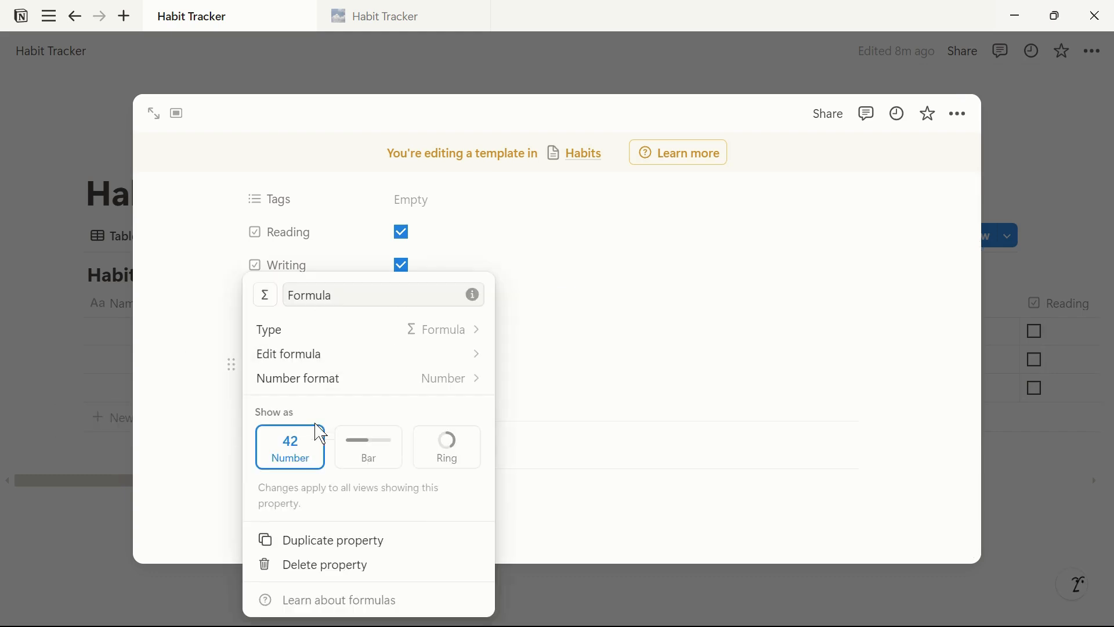
{"action": "left_click", "coordinate": [440, 467]}
{"action": "left_click", "coordinate": [423, 384]}
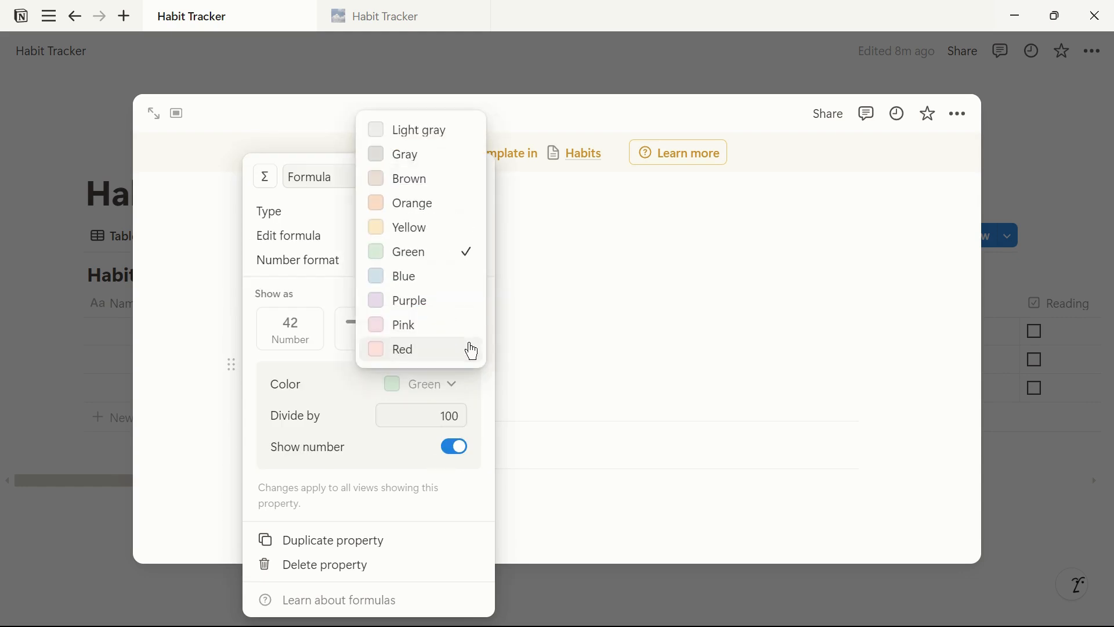
{"action": "left_click", "coordinate": [433, 355]}
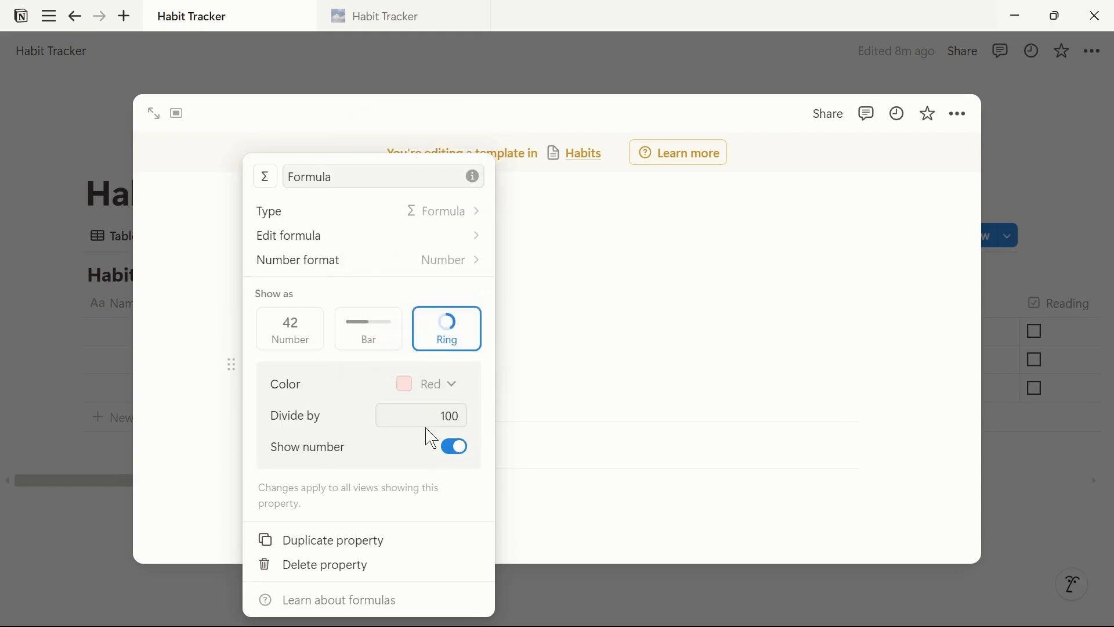
{"action": "left_click_drag", "start_coordinate": [460, 413], "coordinate": [442, 411]}
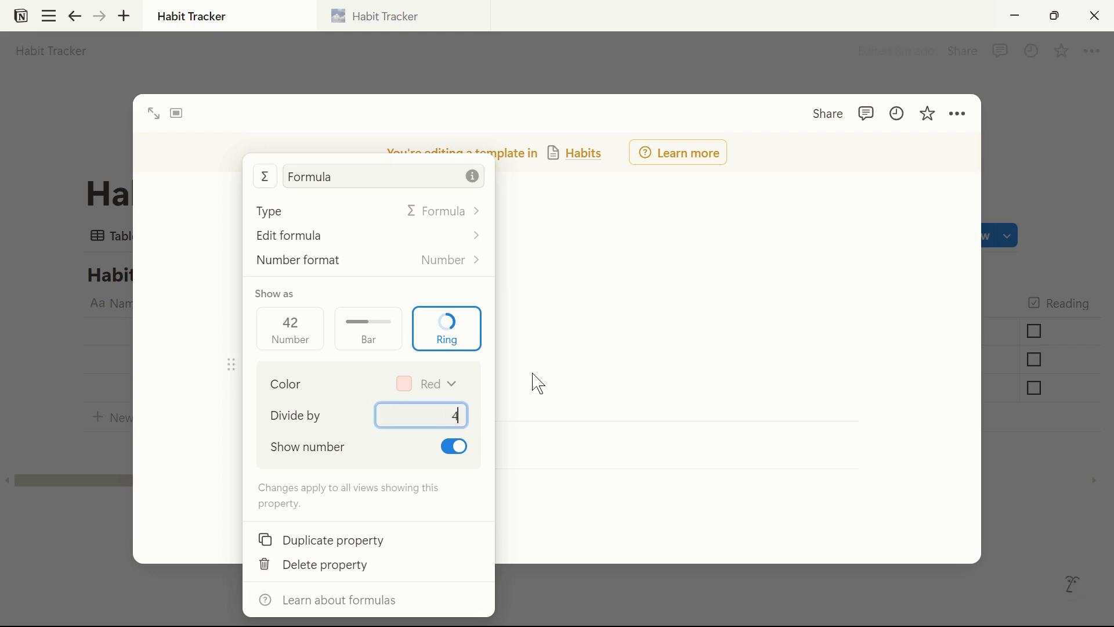
{"action": "left_click", "coordinate": [530, 385]}
Turn off the number display for the Formula property so only the ring is shown.
{"action": "left_click", "coordinate": [319, 374]}
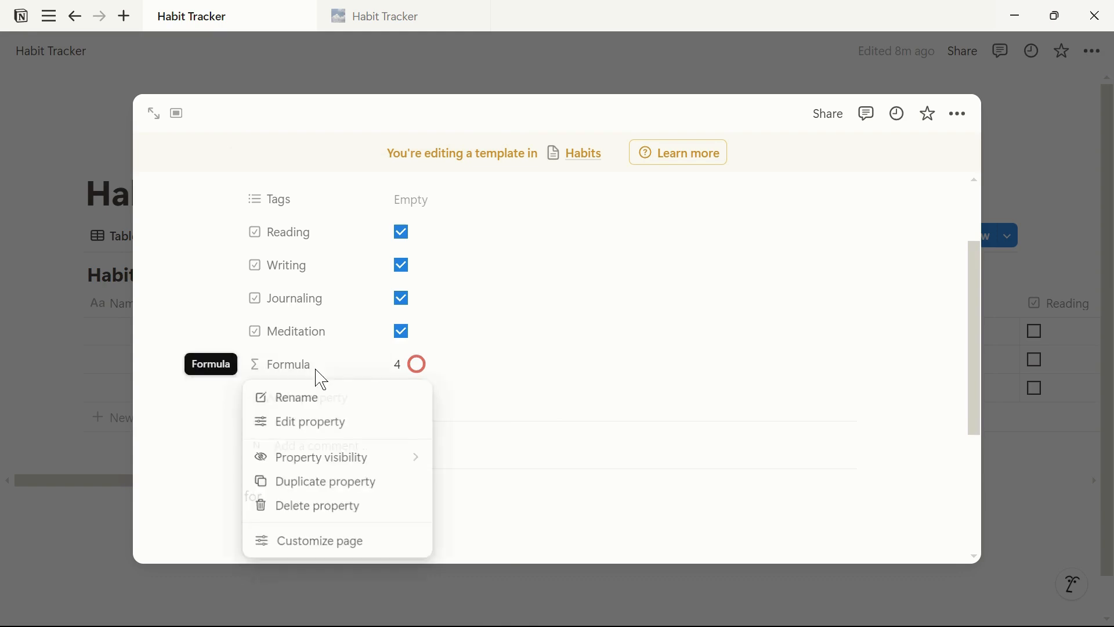
{"action": "left_click", "coordinate": [343, 426]}
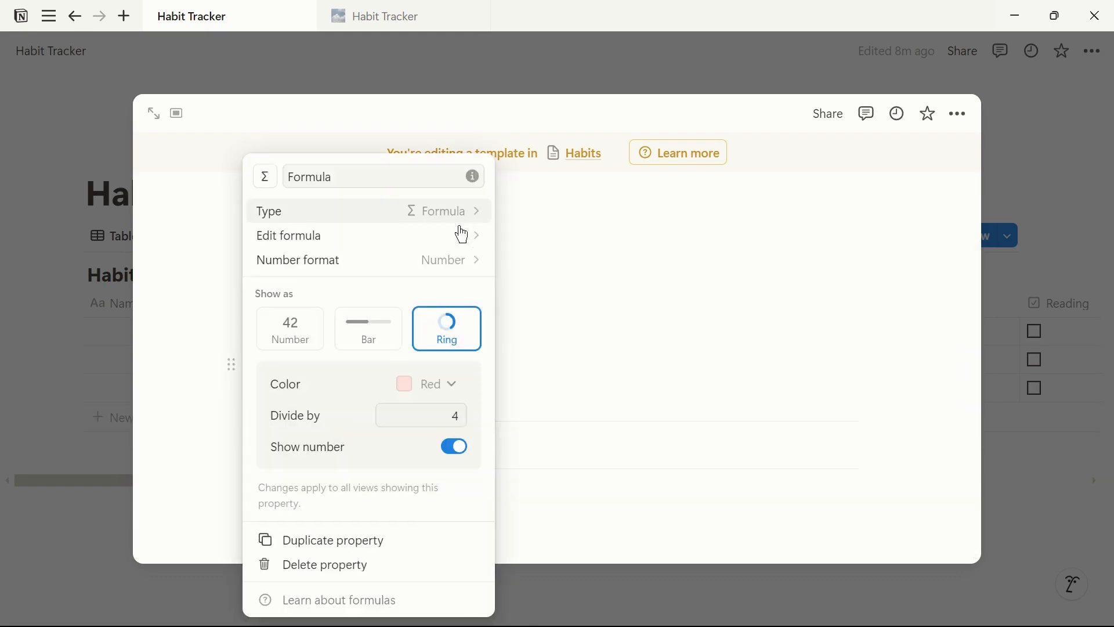
{"action": "left_click", "coordinate": [460, 450]}
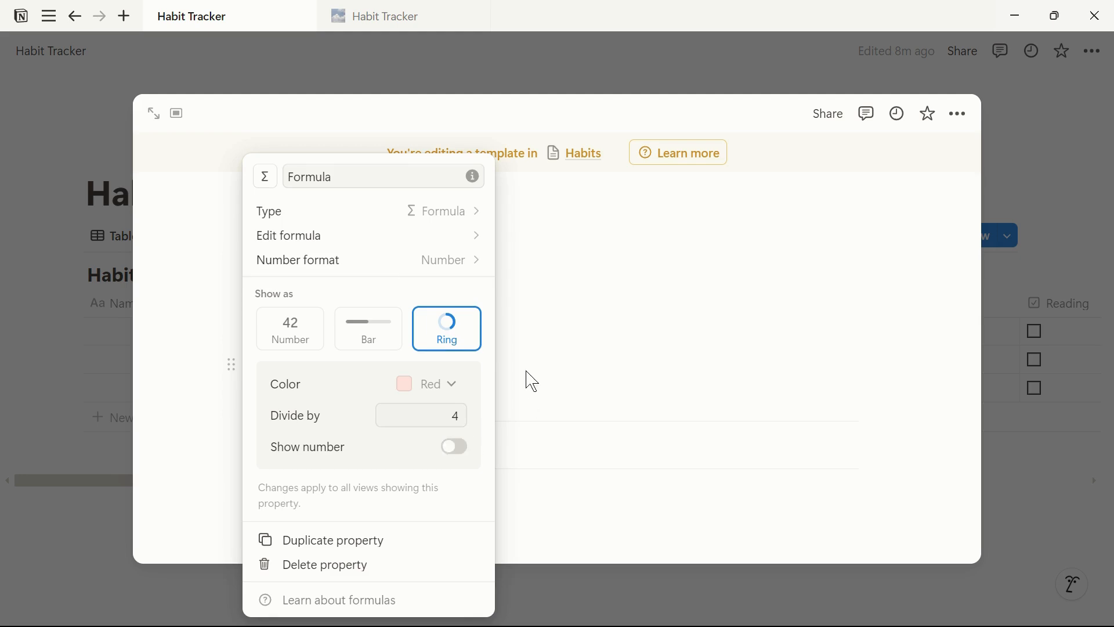
{"action": "left_click", "coordinate": [525, 381]}
Untick the Meditation, Journaling and Writing checkboxes in the template to test the progress ring.
{"action": "left_click", "coordinate": [405, 334]}
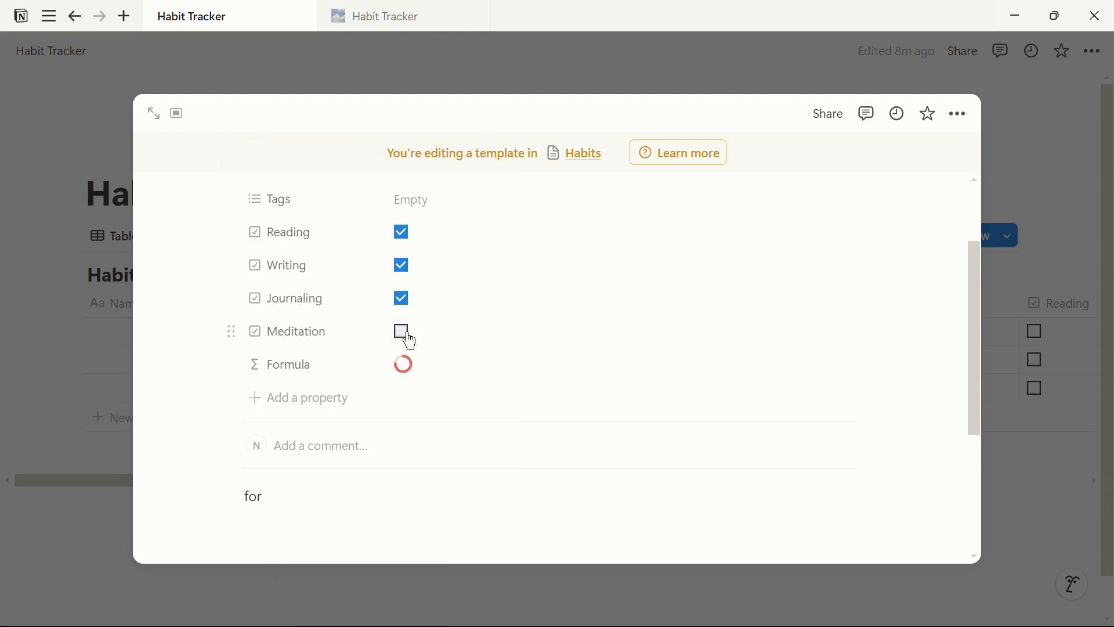
{"action": "left_click", "coordinate": [406, 301]}
{"action": "left_click", "coordinate": [406, 267]}
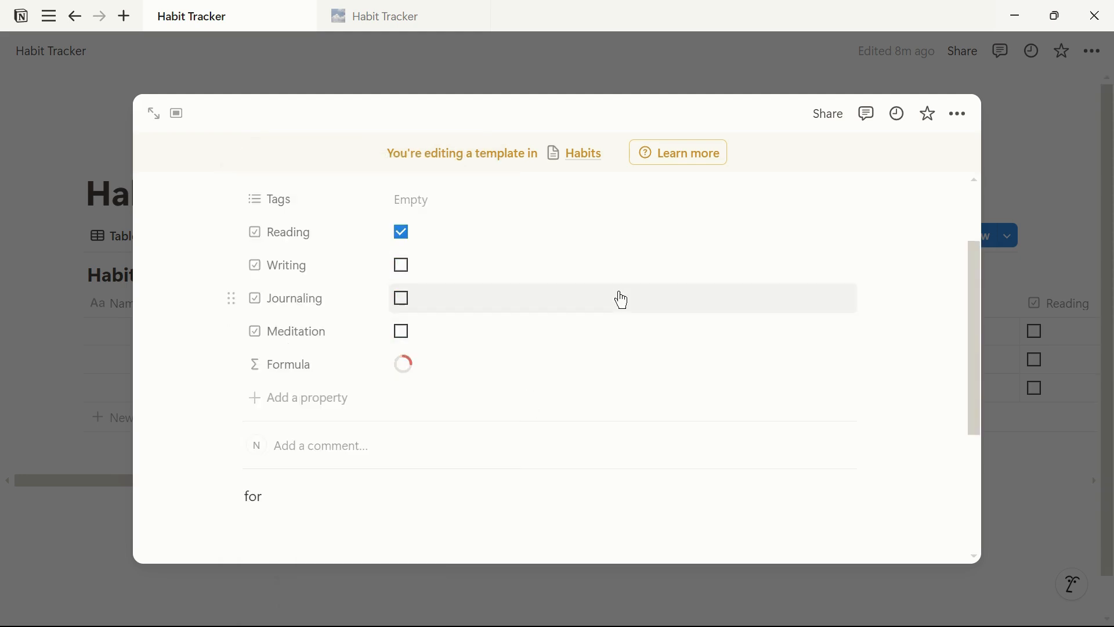
Delete the stray text "for" from the body of the Habits template.
{"action": "scroll", "coordinate": [686, 333], "scroll_direction": "down", "scroll_amount": 4}
{"action": "left_click_drag", "start_coordinate": [287, 261], "coordinate": [232, 256]}
{"action": "key", "text": "BackSpace"}
{"action": "scroll", "coordinate": [389, 341], "scroll_direction": "up", "scroll_amount": 6}
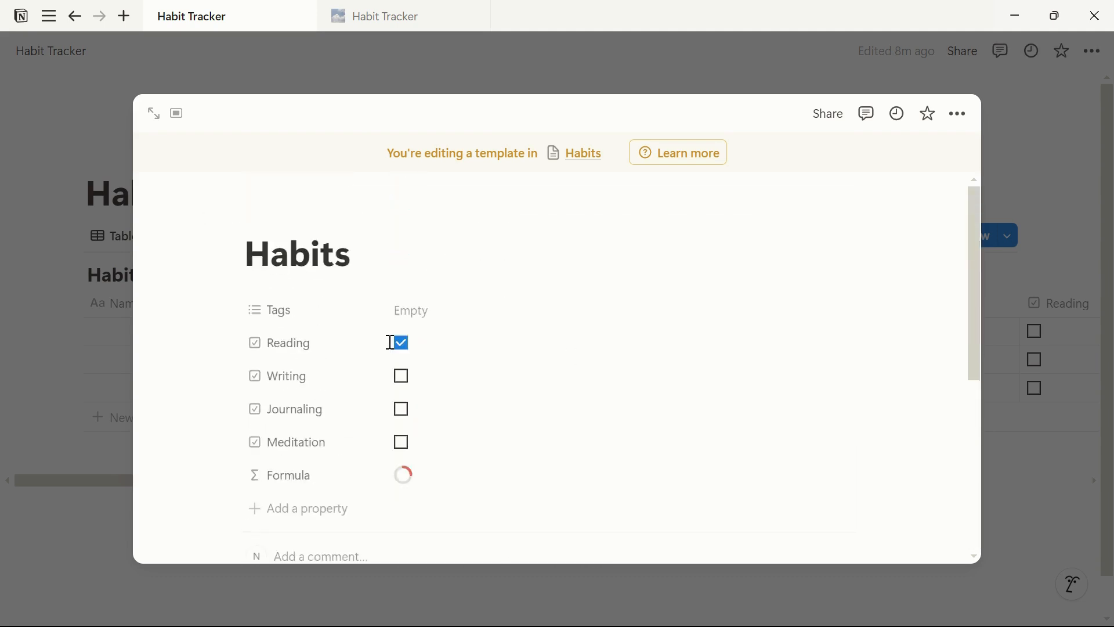
Add a Created time property to the Habits template, keeping its default name and formats.
{"action": "left_click", "coordinate": [291, 511]}
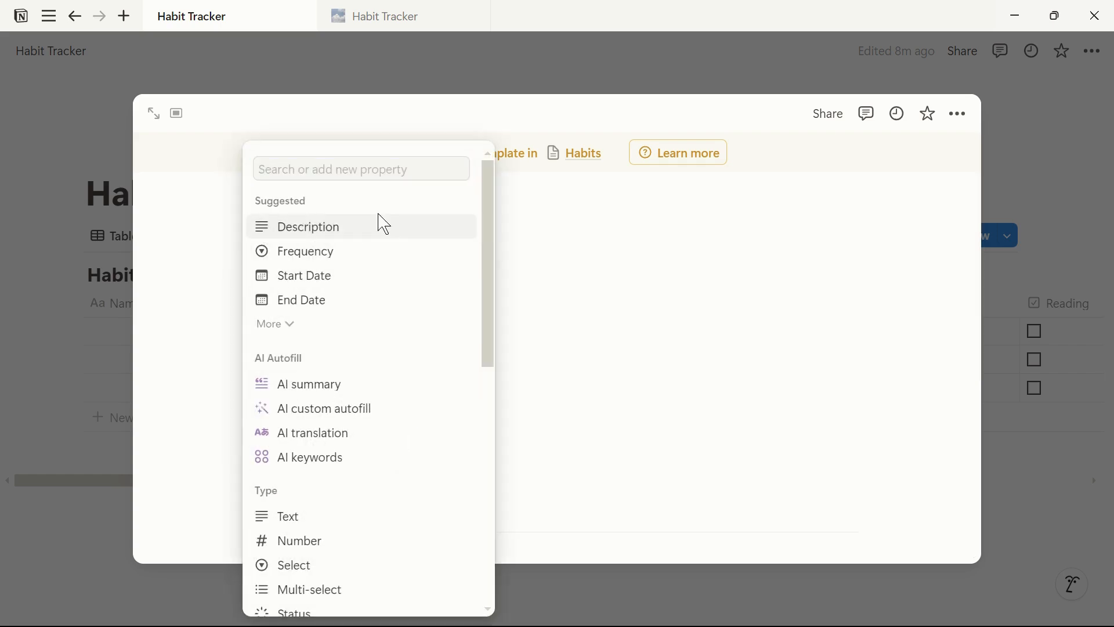
{"action": "left_click", "coordinate": [336, 164]}
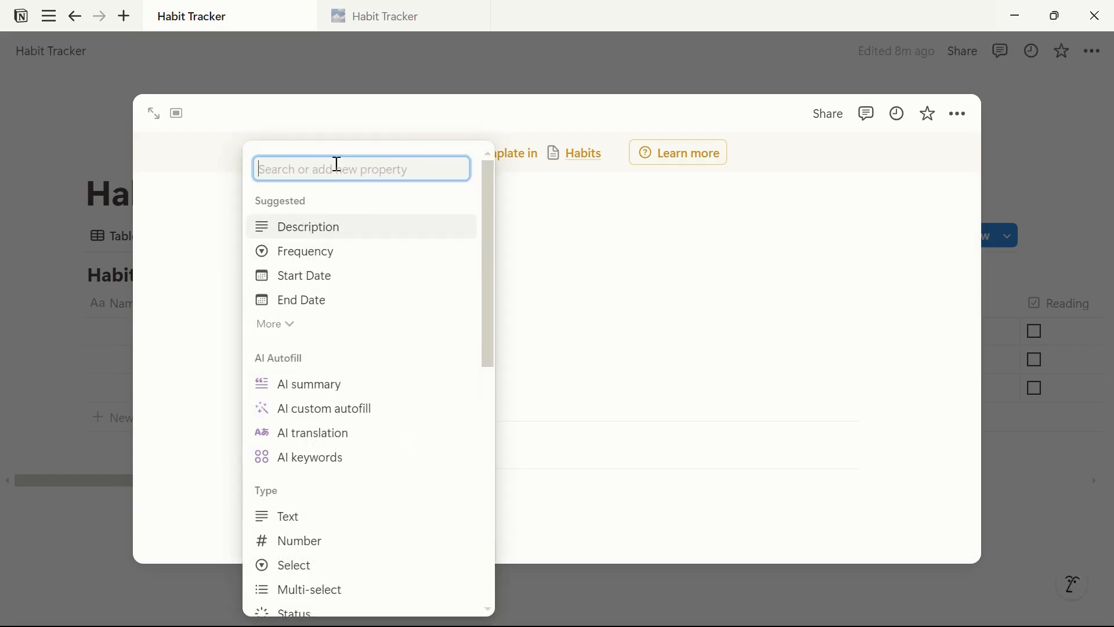
{"action": "type", "text": "cre"}
{"action": "left_click", "coordinate": [316, 390]}
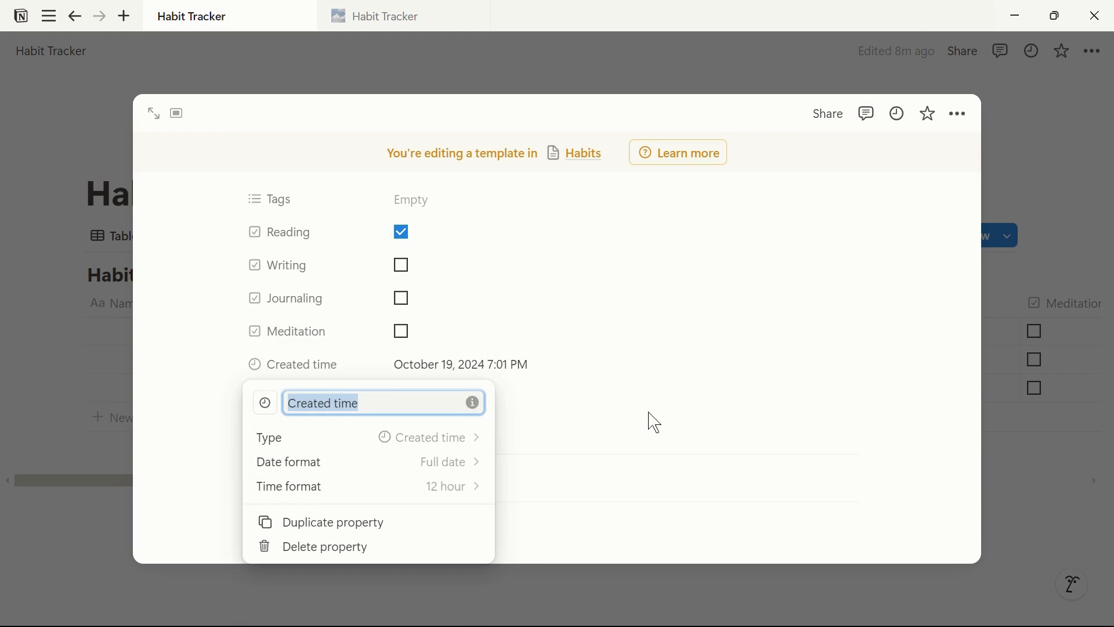
{"action": "left_click", "coordinate": [642, 430]}
{"action": "scroll", "coordinate": [490, 433], "scroll_direction": "down", "scroll_amount": 3}
{"action": "scroll", "coordinate": [517, 343], "scroll_direction": "up", "scroll_amount": 5}
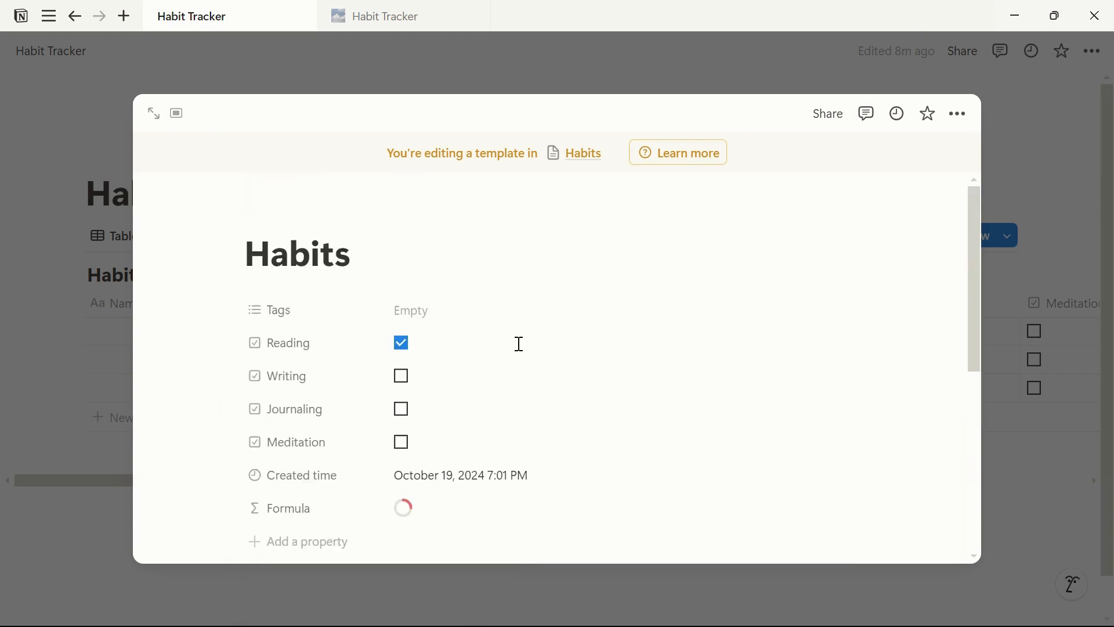
Return to the Habit Tracker page and set the Habits template as default for all views in Habits.
{"action": "left_click", "coordinate": [156, 116]}
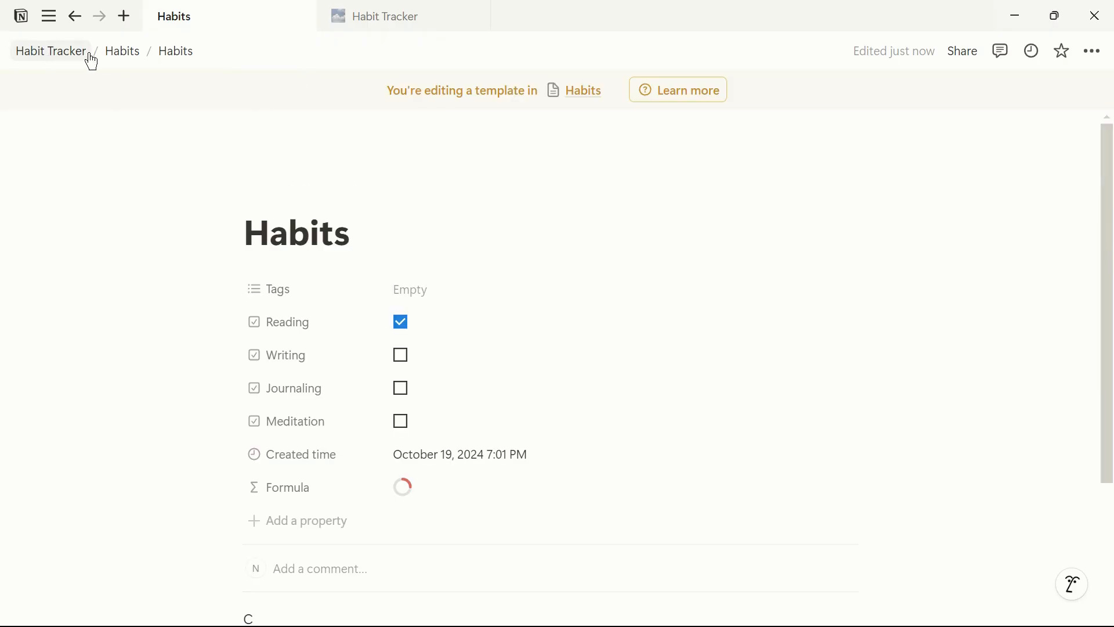
{"action": "left_click", "coordinate": [47, 51]}
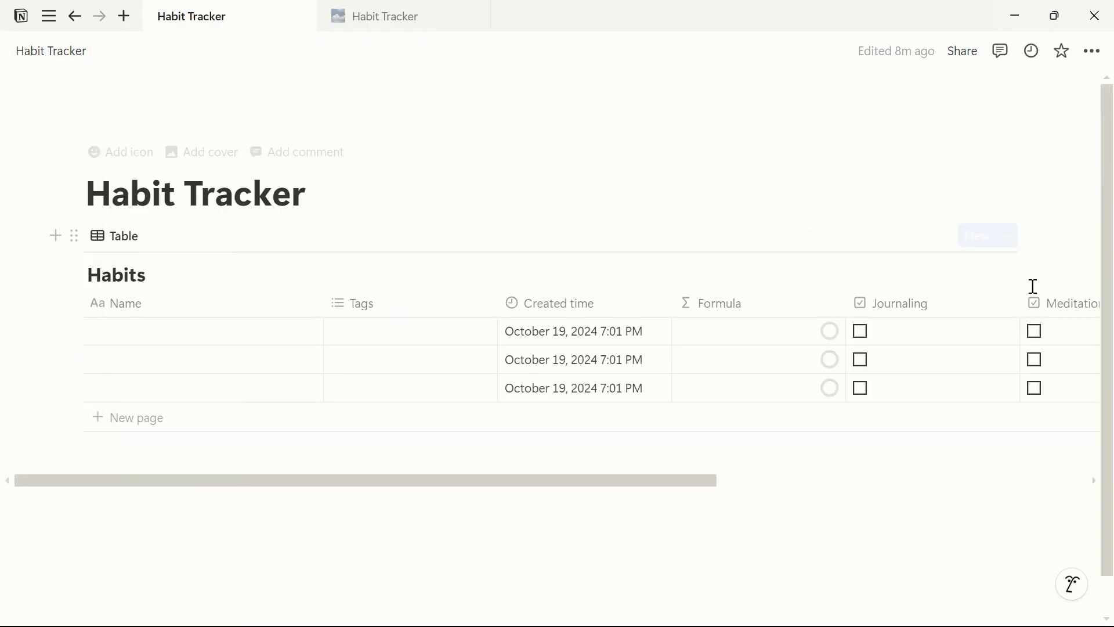
{"action": "left_click", "coordinate": [1007, 239]}
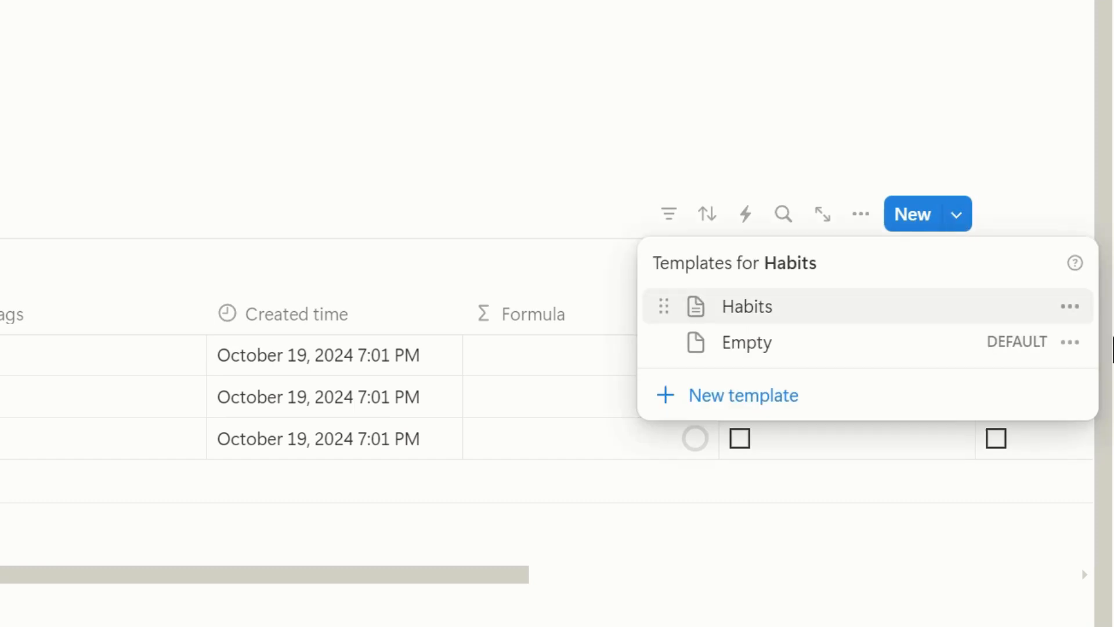
{"action": "left_click", "coordinate": [1069, 306]}
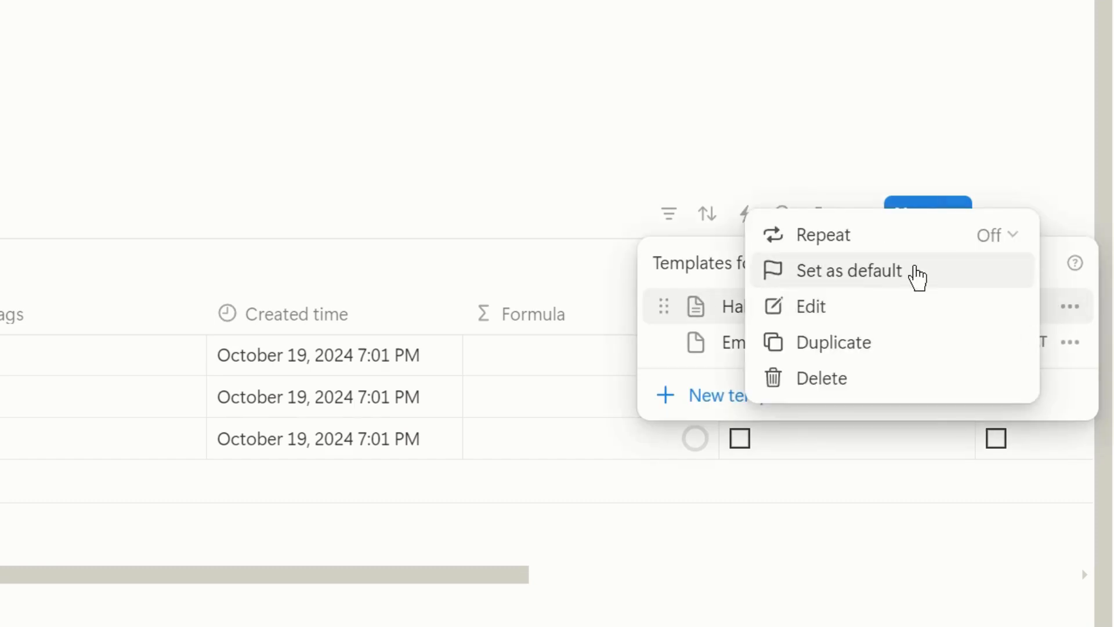
{"action": "left_click", "coordinate": [918, 277]}
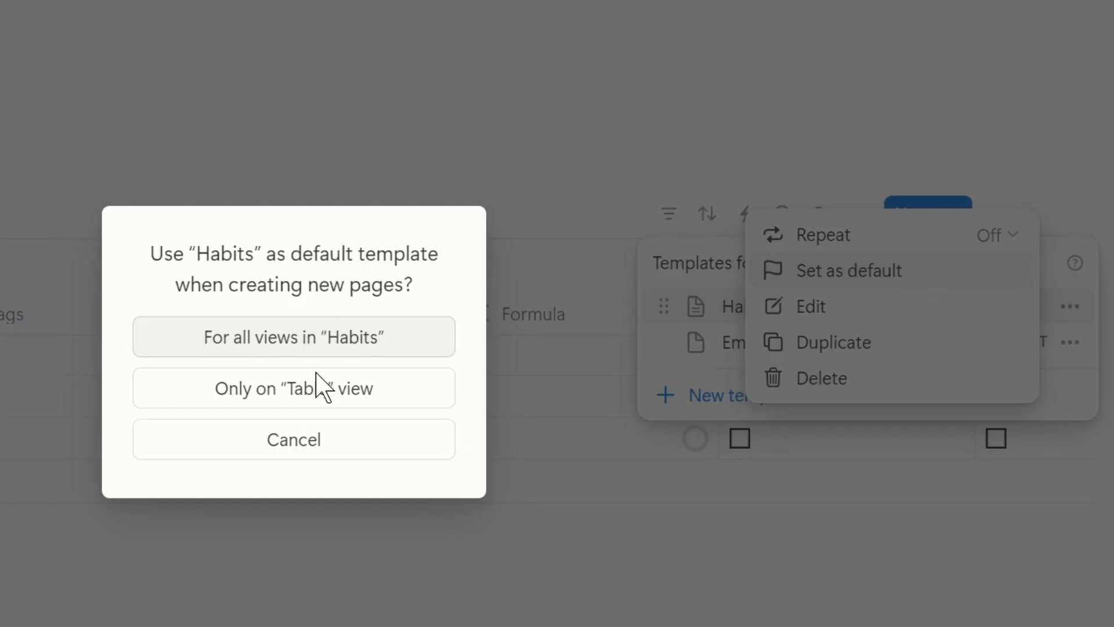
{"action": "left_click", "coordinate": [307, 342]}
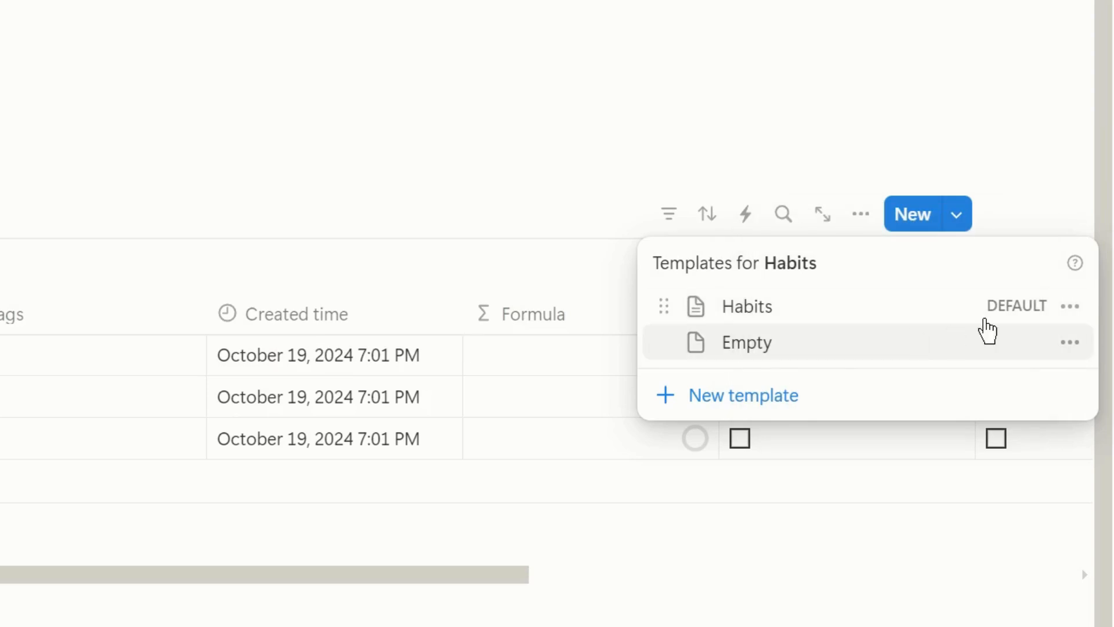
Set the Habits template to repeat daily, every 1 day from Sat, Oct 19, 2024 at 12:00 AM, and save the schedule.
{"action": "left_click", "coordinate": [1063, 305]}
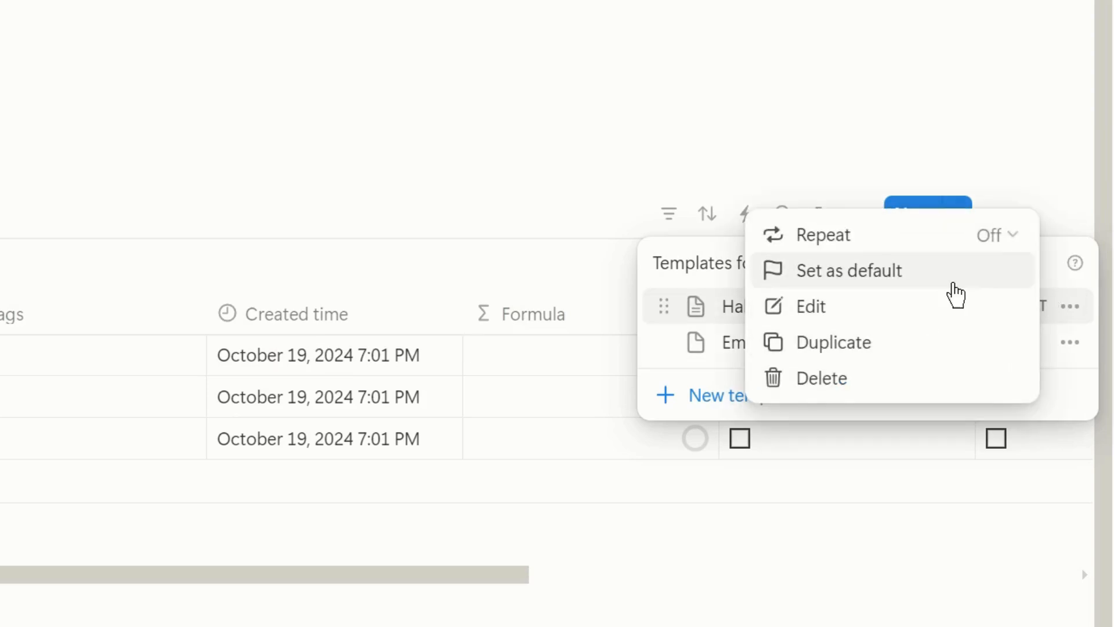
{"action": "left_click", "coordinate": [995, 236]}
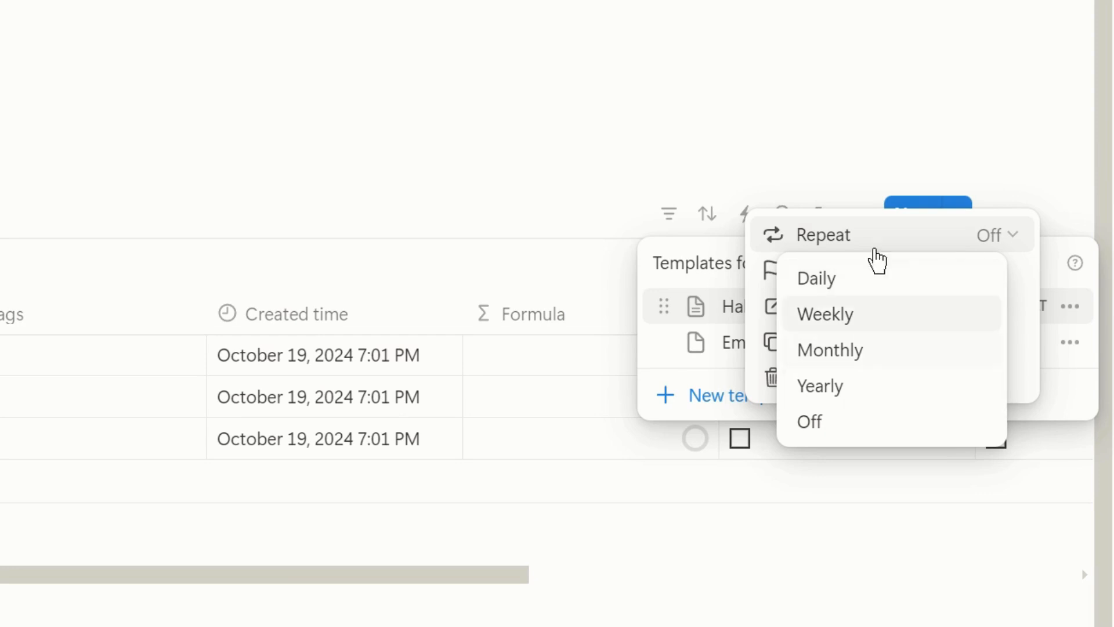
{"action": "left_click", "coordinate": [840, 287]}
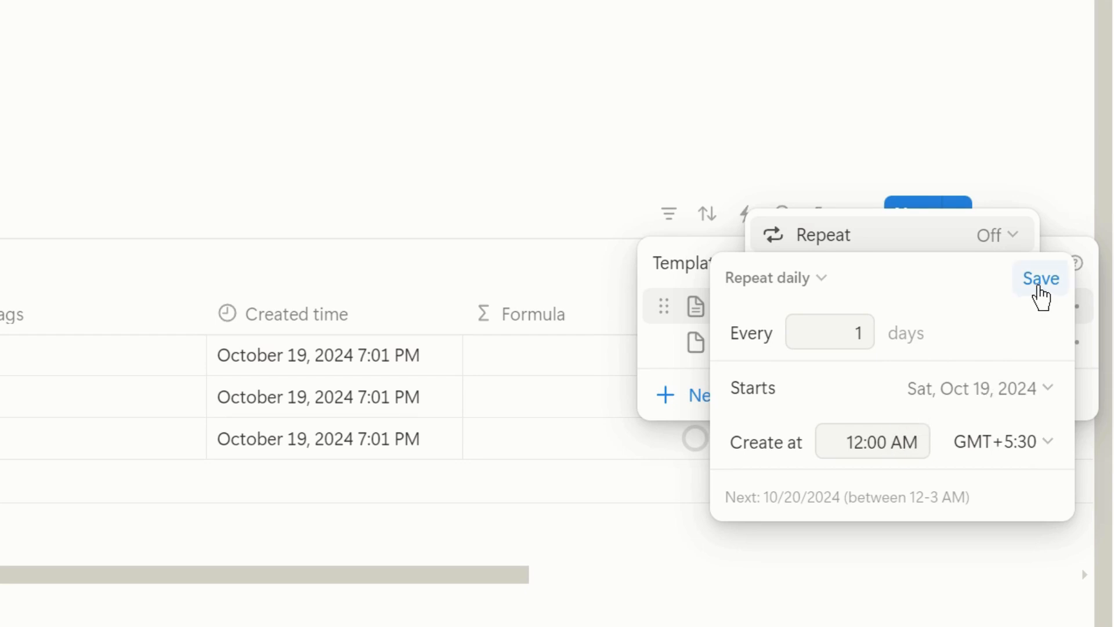
{"action": "left_click", "coordinate": [1040, 293]}
{"action": "left_click", "coordinate": [761, 537]}
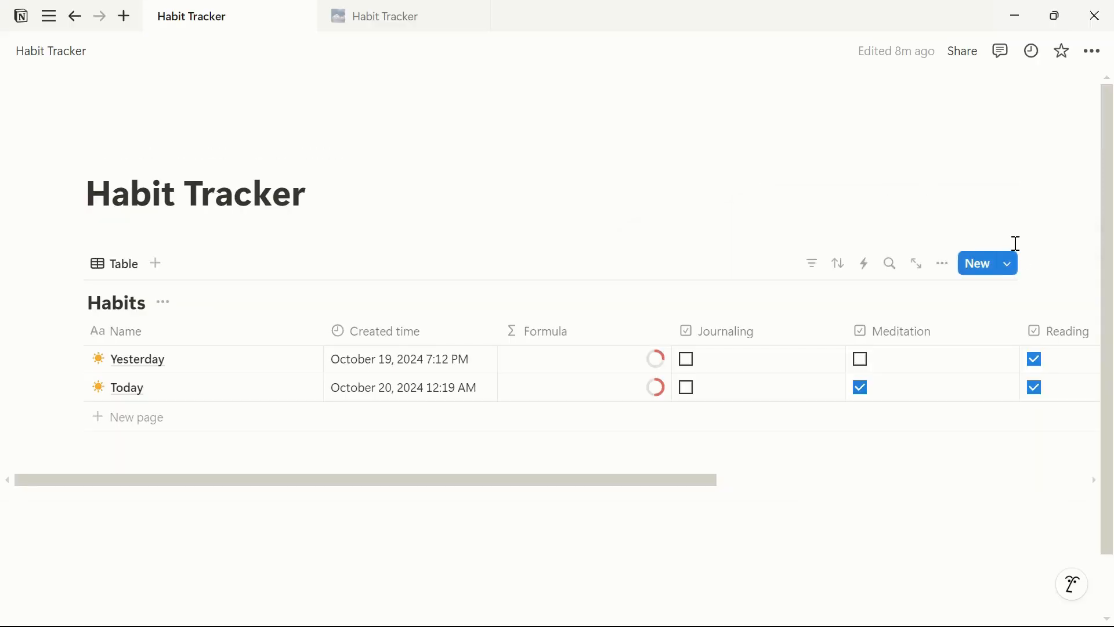
{"action": "left_click", "coordinate": [1008, 263]}
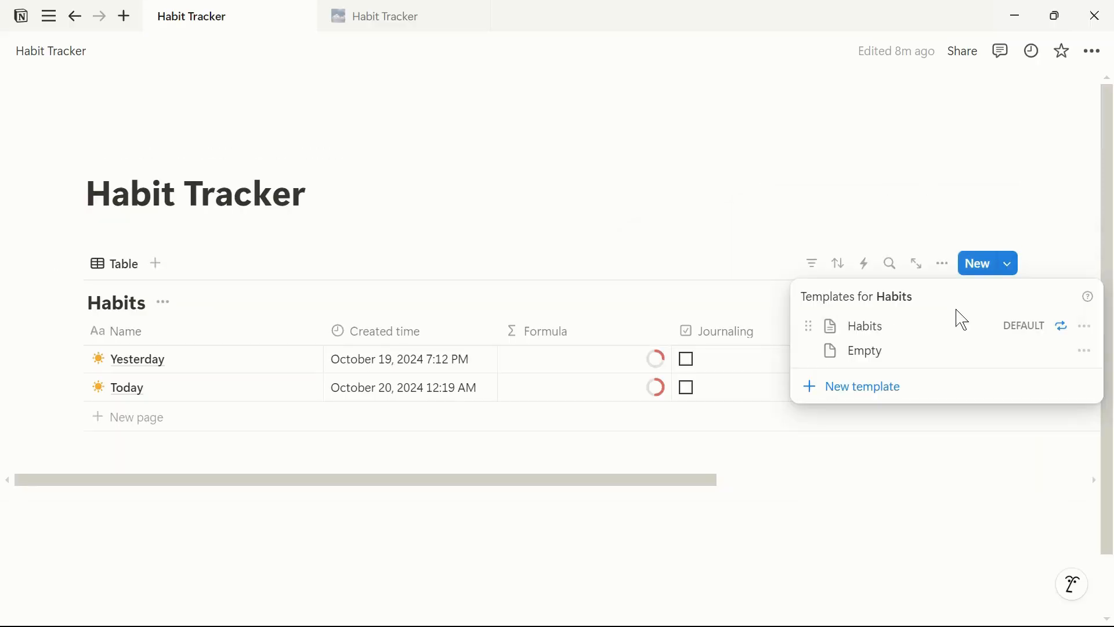
{"action": "left_click", "coordinate": [1086, 326]}
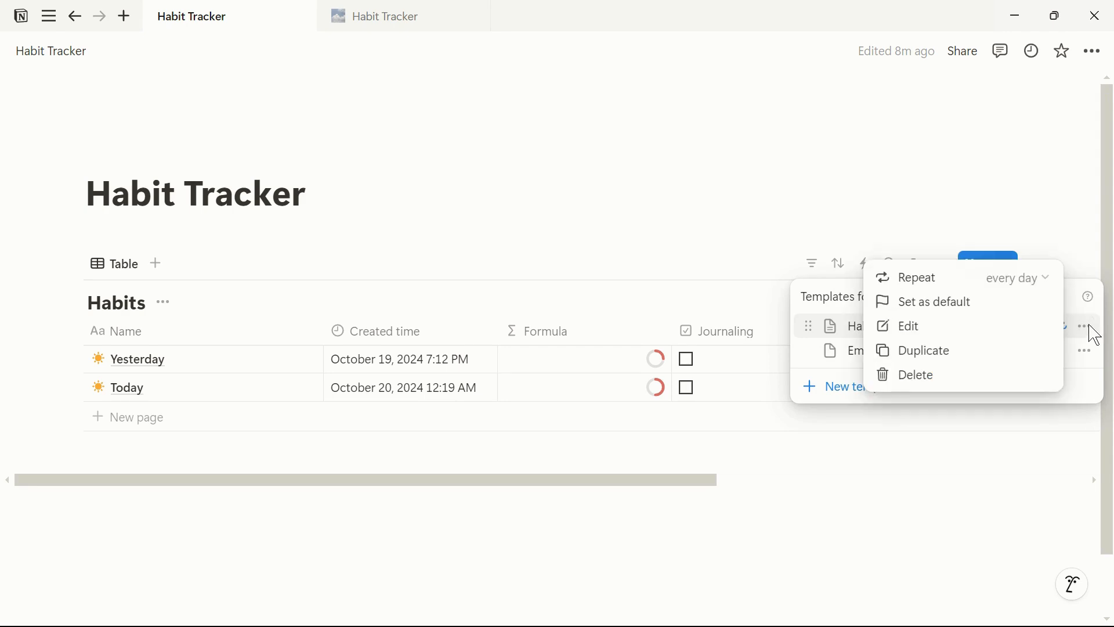
{"action": "left_click", "coordinate": [951, 335]}
{"action": "left_click_drag", "start_coordinate": [365, 256], "coordinate": [234, 226]}
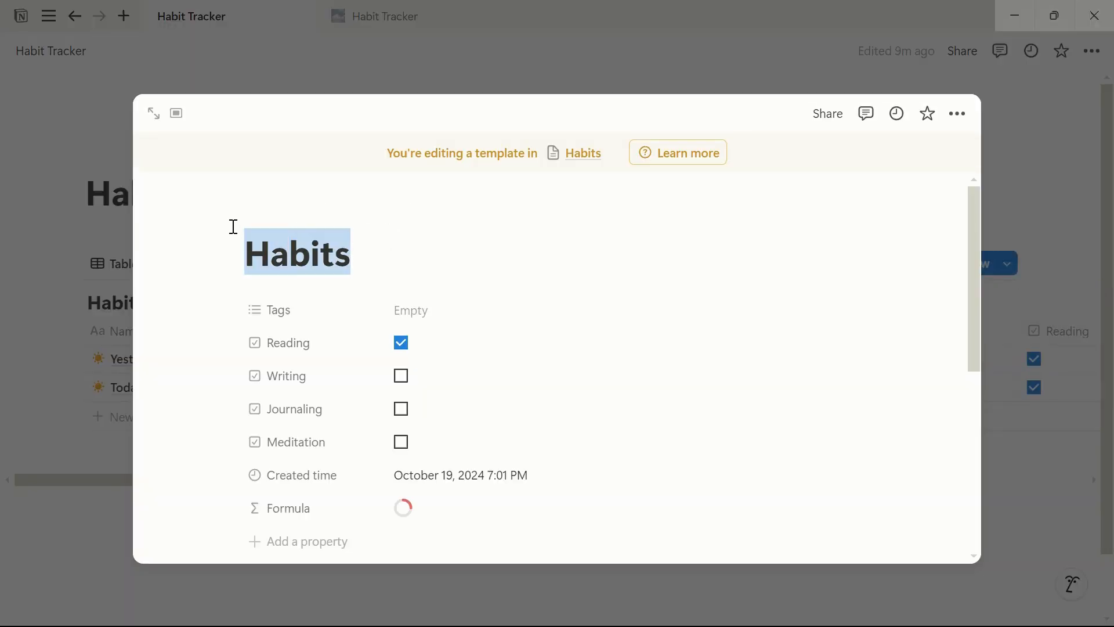
{"action": "type", "text": "@"}
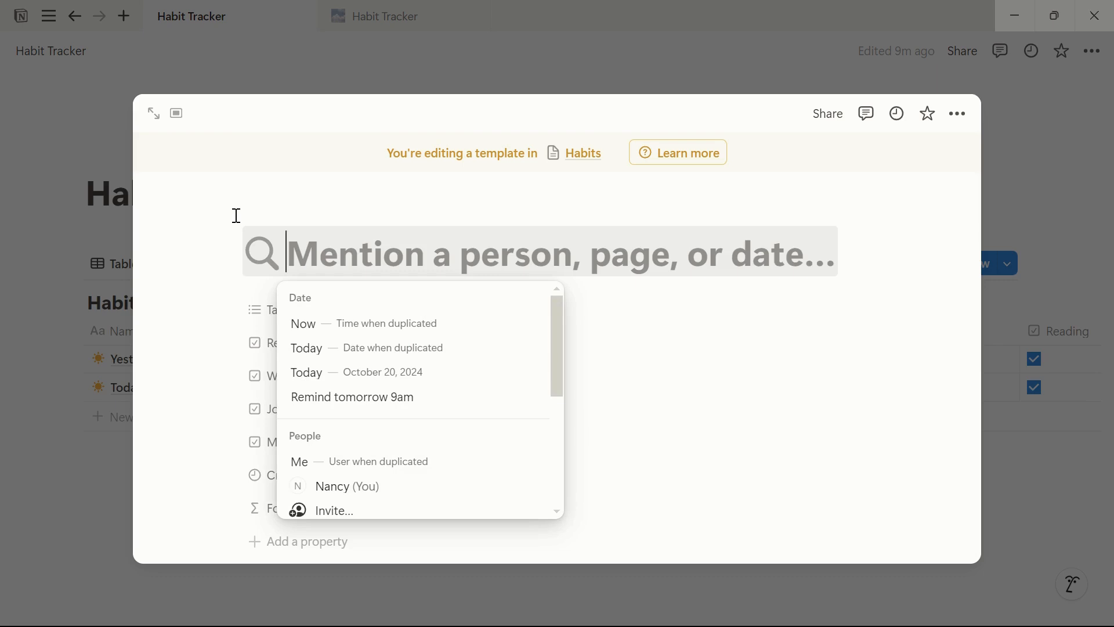
{"action": "type", "text": "to"}
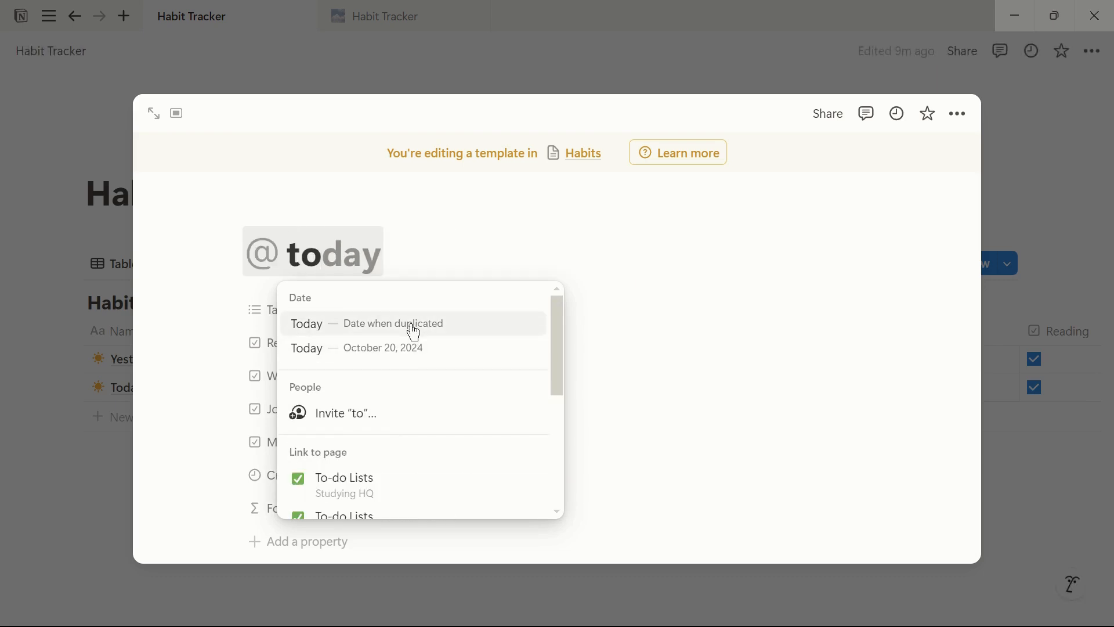
{"action": "left_click", "coordinate": [400, 323]}
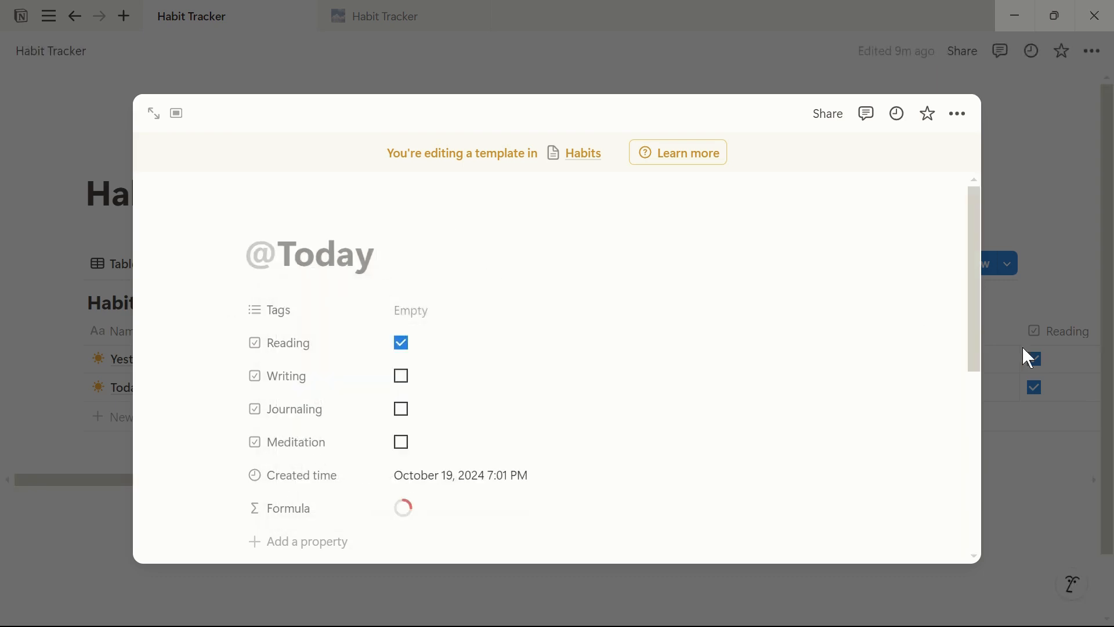
{"action": "left_click", "coordinate": [1035, 318]}
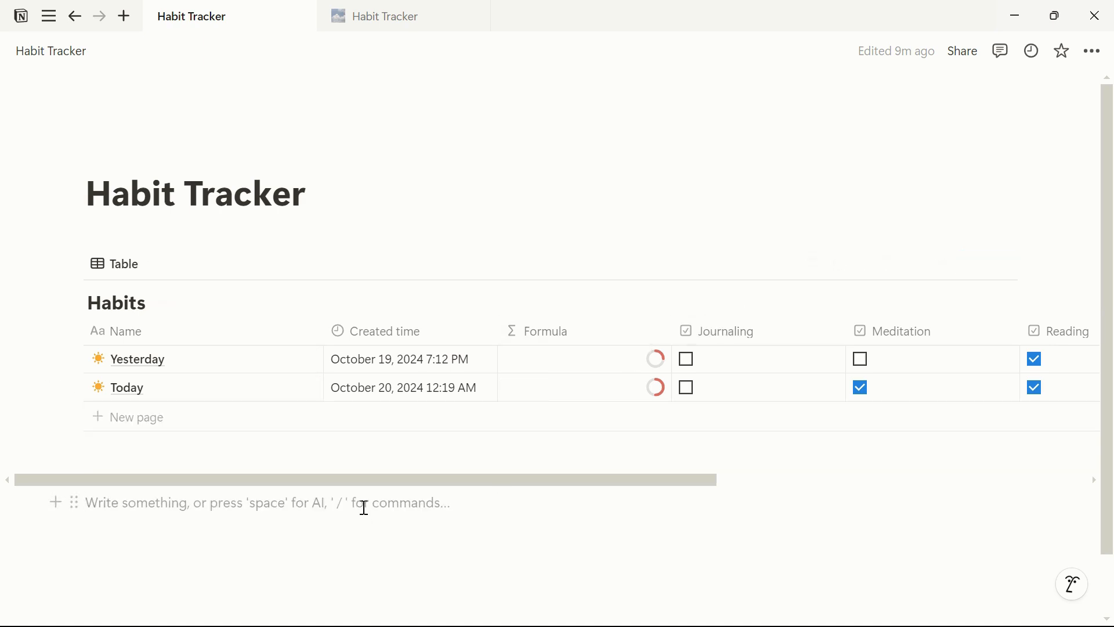
Tick and untick Journaling for the Yesterday and Today entries to test their progress rings.
{"action": "left_click", "coordinate": [687, 359]}
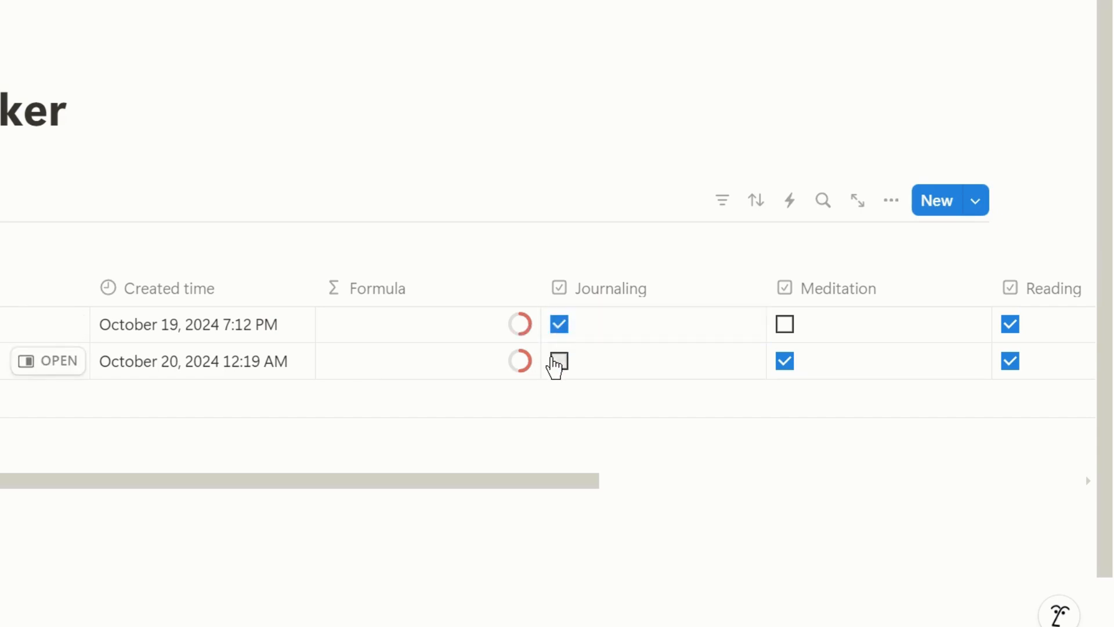
{"action": "left_click", "coordinate": [558, 361]}
{"action": "left_click", "coordinate": [559, 323]}
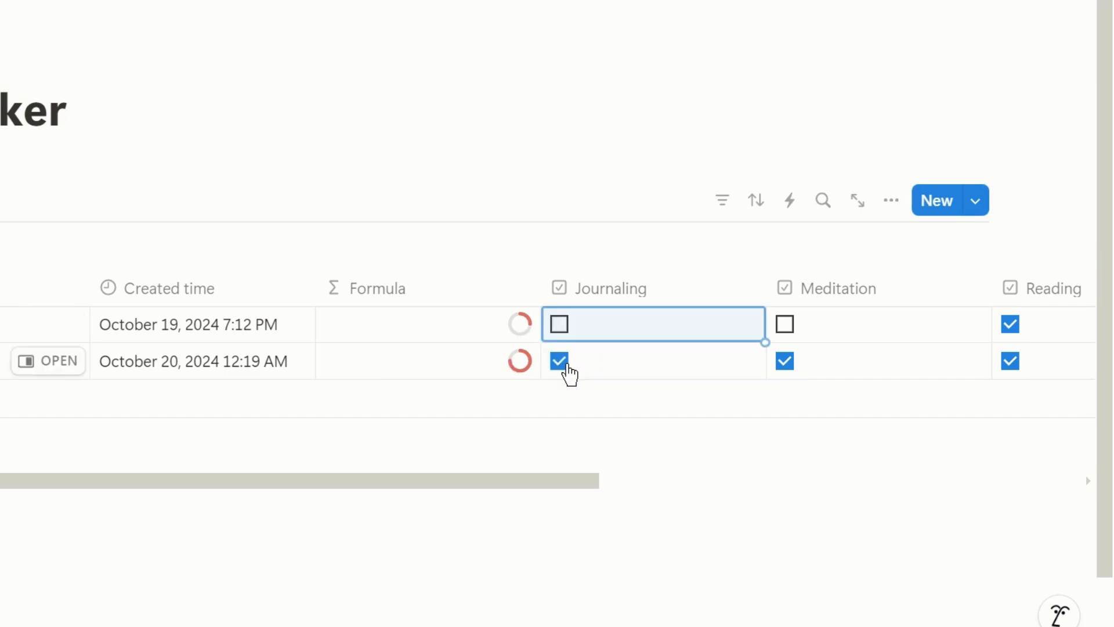
{"action": "left_click", "coordinate": [559, 362]}
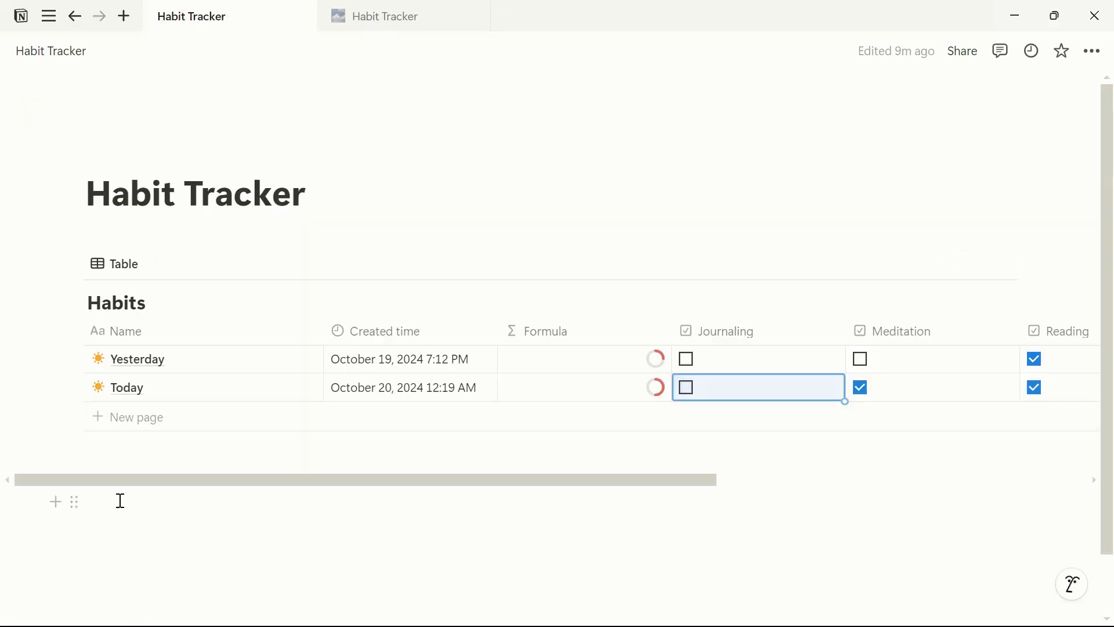
Insert a button block below the Habits table and name it Journaled.
{"action": "left_click", "coordinate": [120, 501]}
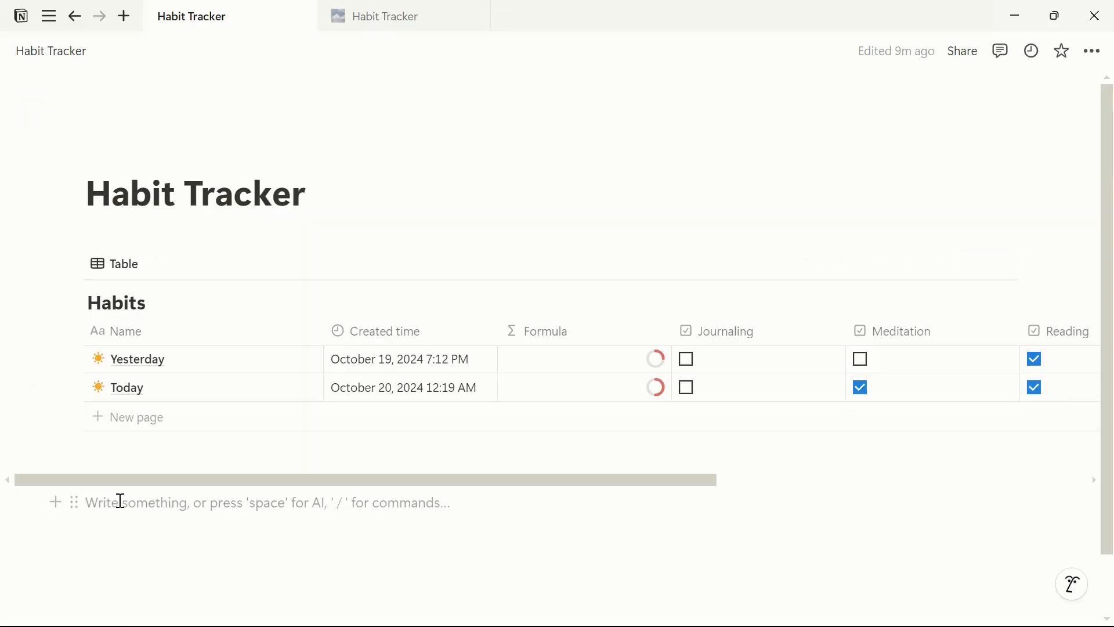
{"action": "type", "text": "/butt"}
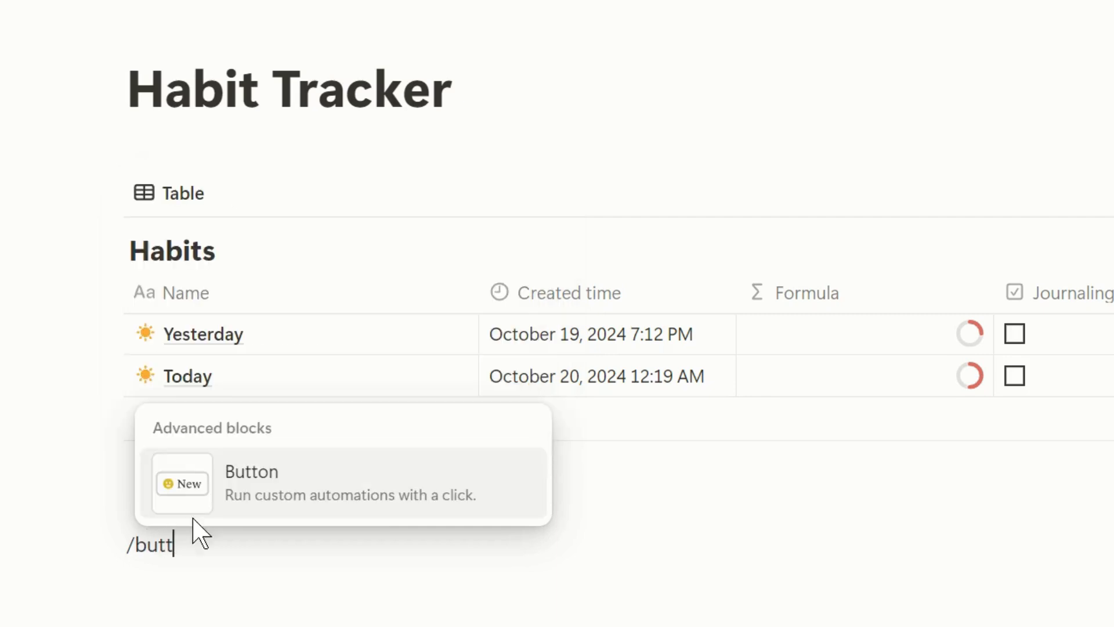
{"action": "left_click", "coordinate": [230, 489]}
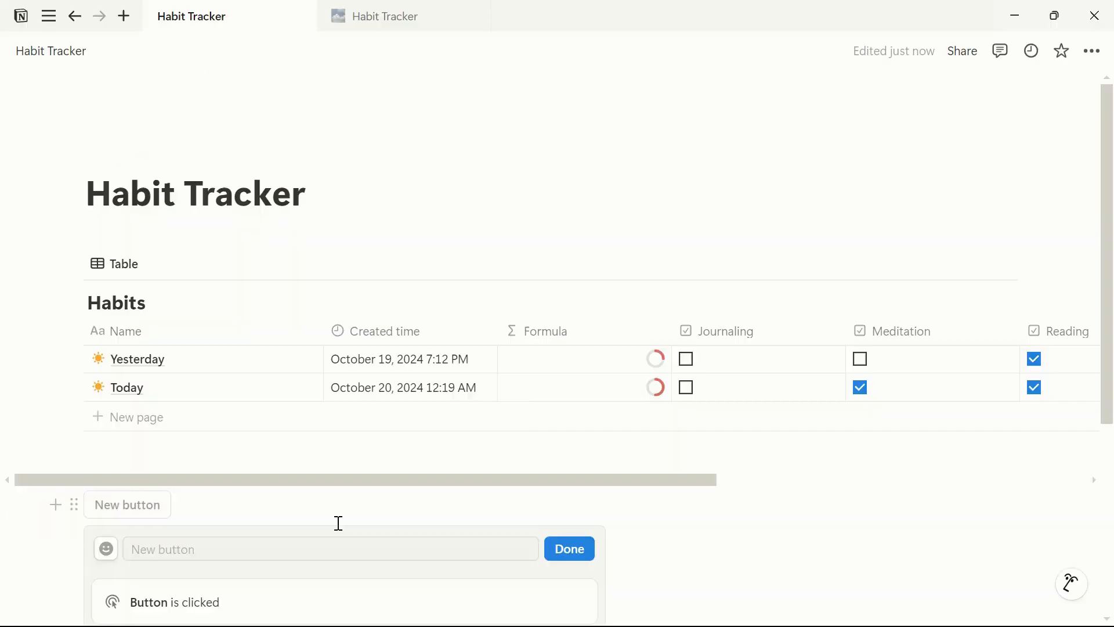
{"action": "scroll", "coordinate": [339, 523], "scroll_direction": "down", "scroll_amount": 3}
{"action": "left_click", "coordinate": [209, 373]}
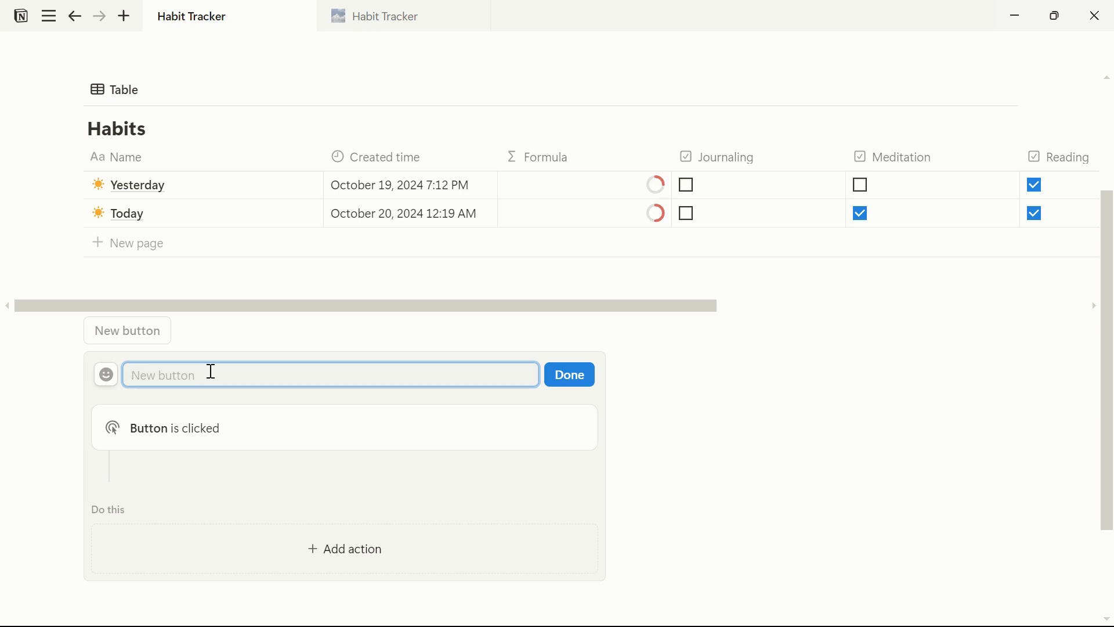
{"action": "type", "text": "Journaling"}
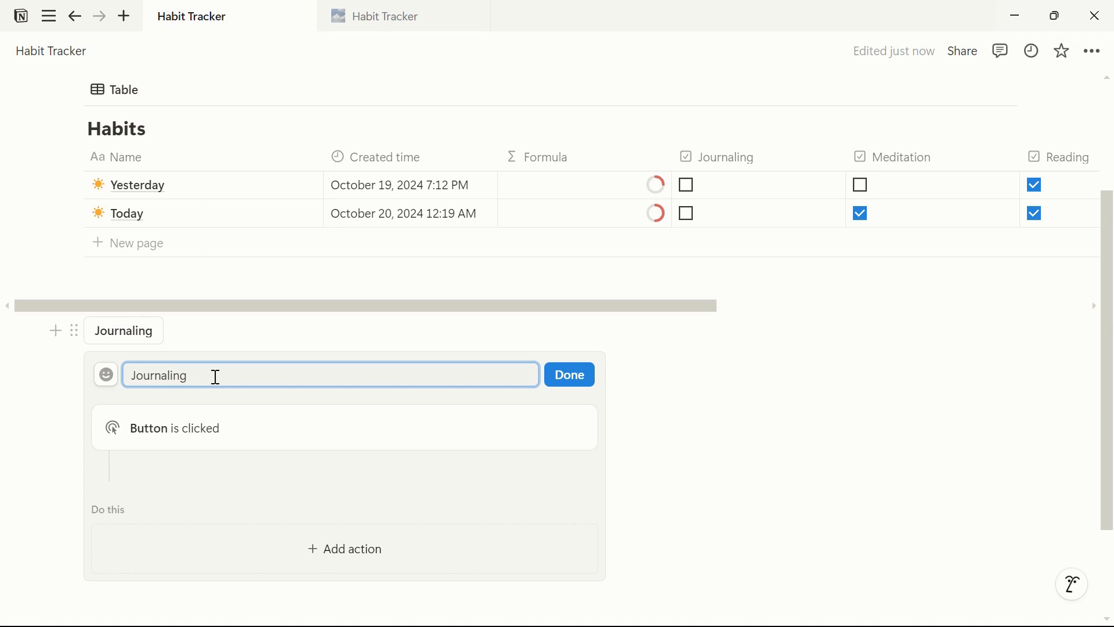
{"action": "key", "text": "BackSpace"}
{"action": "key", "text": "BackSpace"}
{"action": "key", "text": "BackSpace"}
{"action": "type", "text": "ed"}
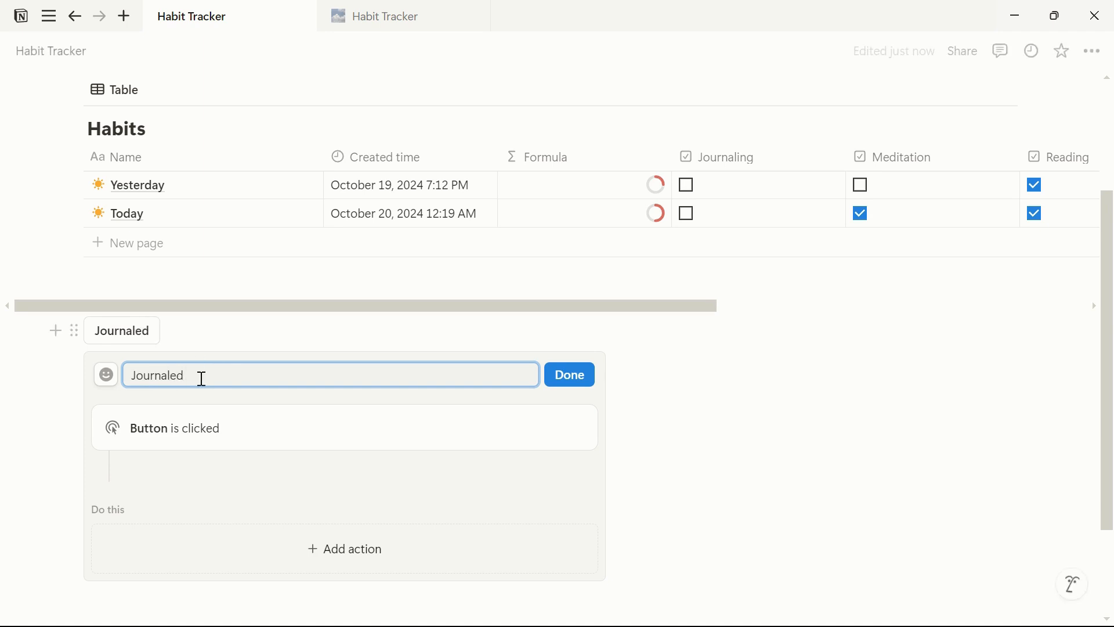
Give the Journaled button an "Edit pages in" action that targets the Habits database located directly under Habit Tracker.
{"action": "scroll", "coordinate": [211, 458], "scroll_direction": "down", "scroll_amount": 2}
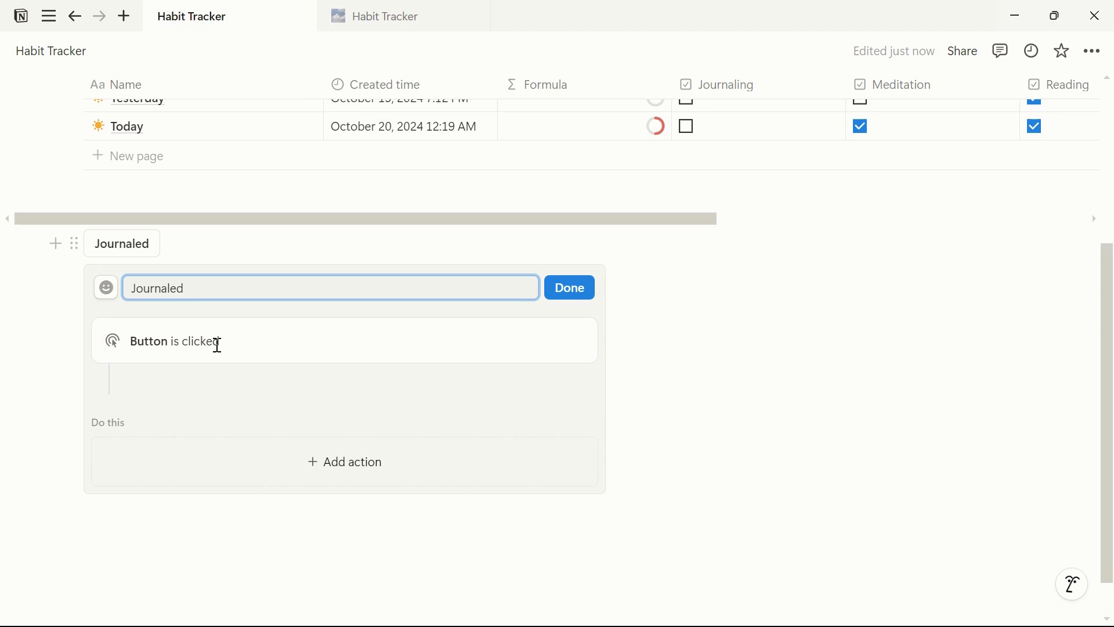
{"action": "left_click", "coordinate": [344, 467]}
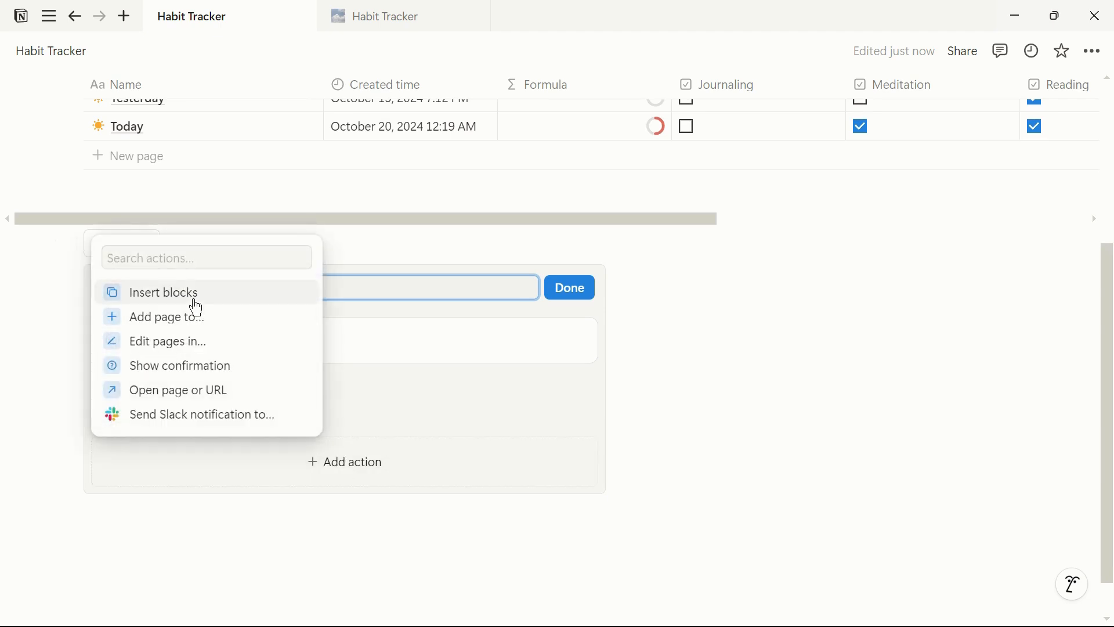
{"action": "left_click", "coordinate": [186, 350]}
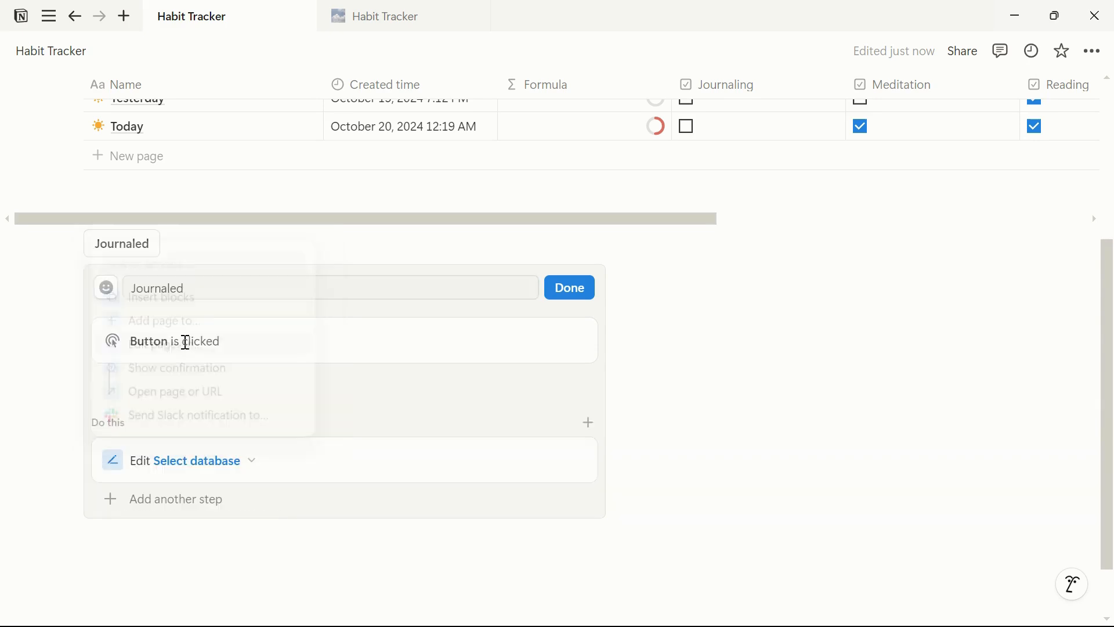
{"action": "scroll", "coordinate": [232, 436], "scroll_direction": "down", "scroll_amount": 2}
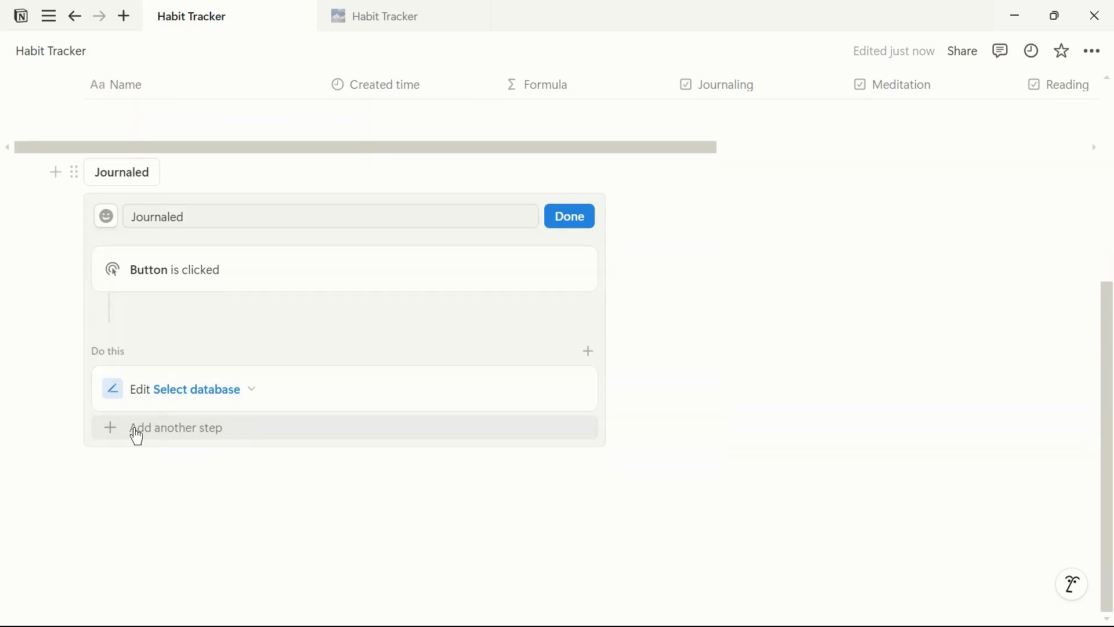
{"action": "left_click", "coordinate": [245, 399]}
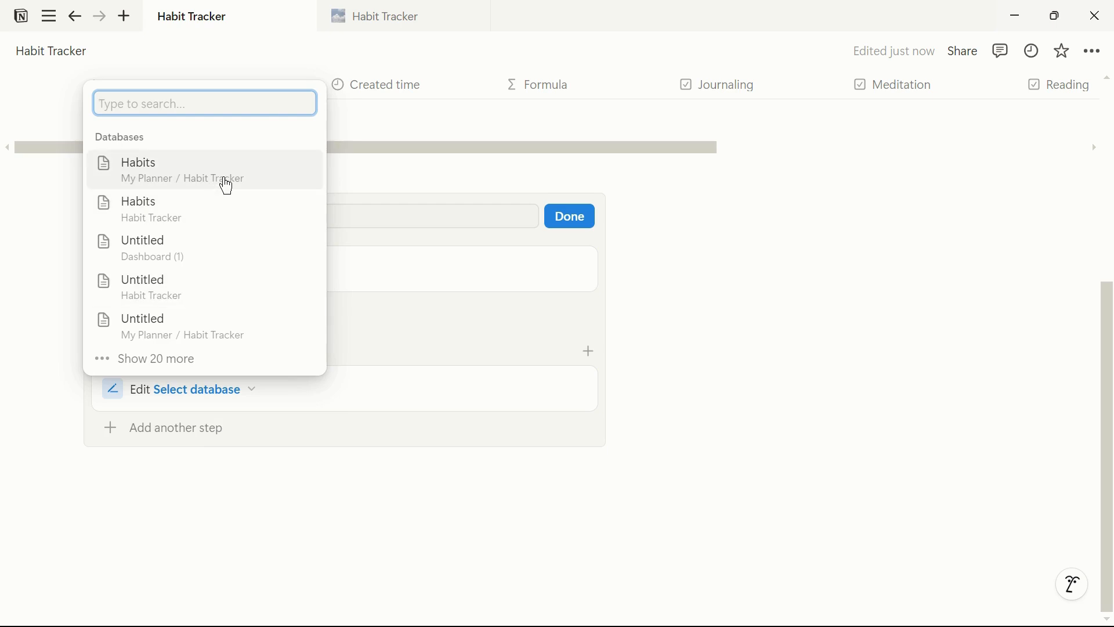
{"action": "left_click", "coordinate": [199, 212]}
{"action": "scroll", "coordinate": [254, 377], "scroll_direction": "down", "scroll_amount": 1}
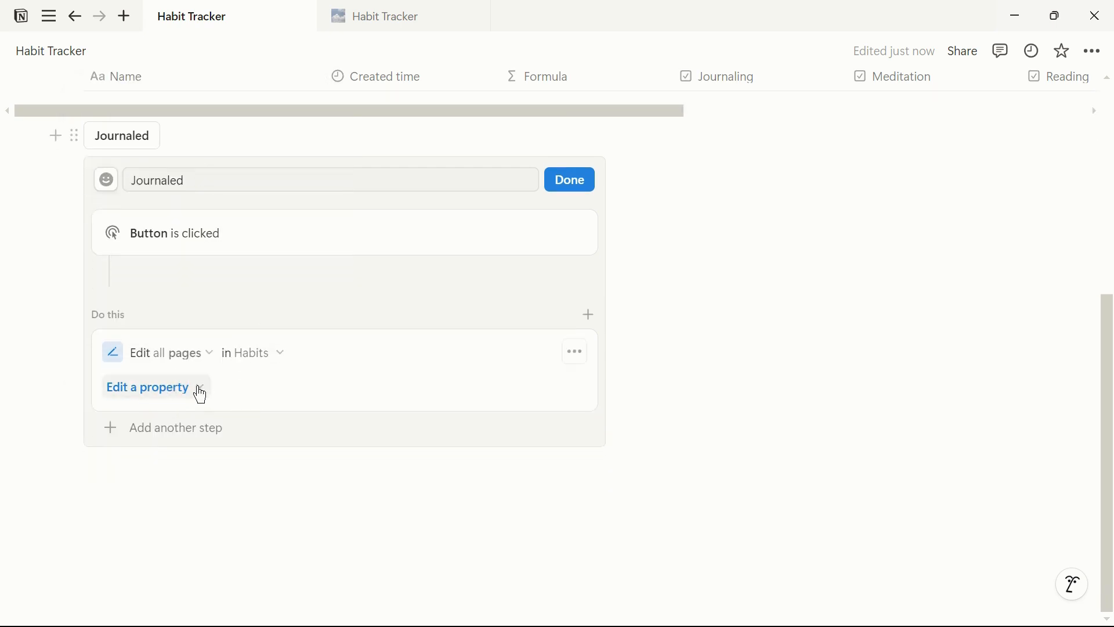
Make the button's edit action set the Journaling property to checked.
{"action": "left_click", "coordinate": [200, 395]}
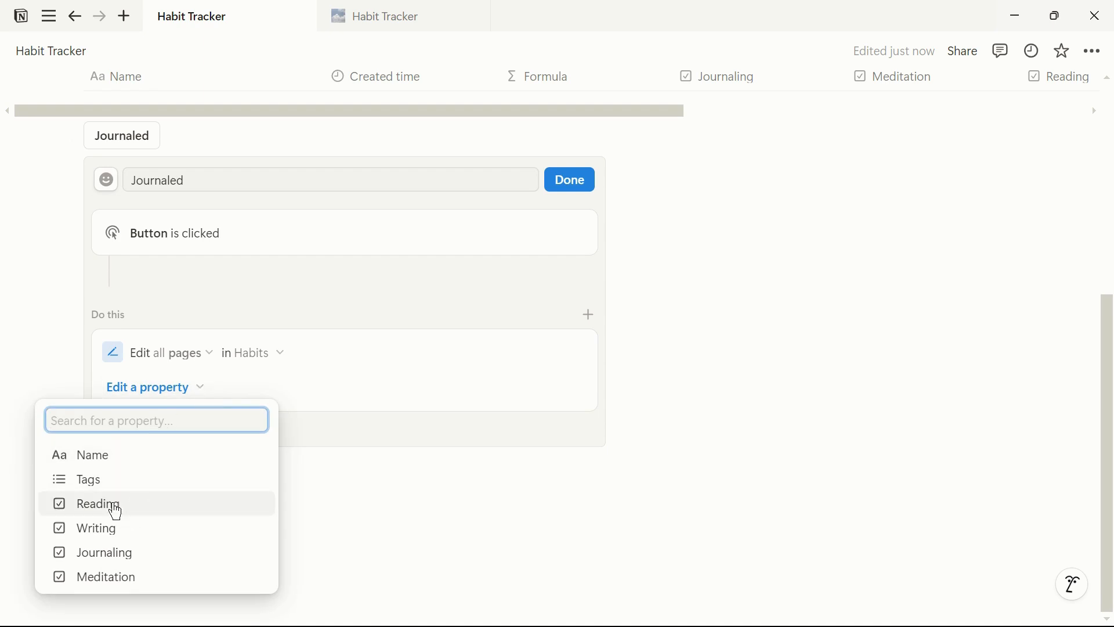
{"action": "left_click", "coordinate": [107, 556]}
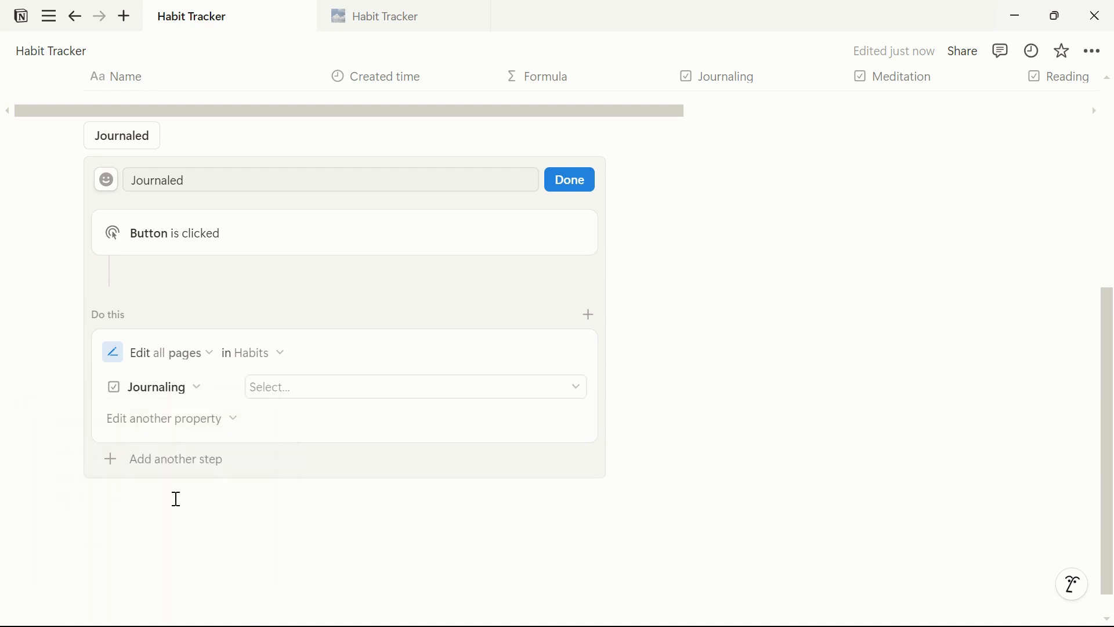
{"action": "left_click", "coordinate": [281, 387]}
{"action": "left_click", "coordinate": [419, 473]}
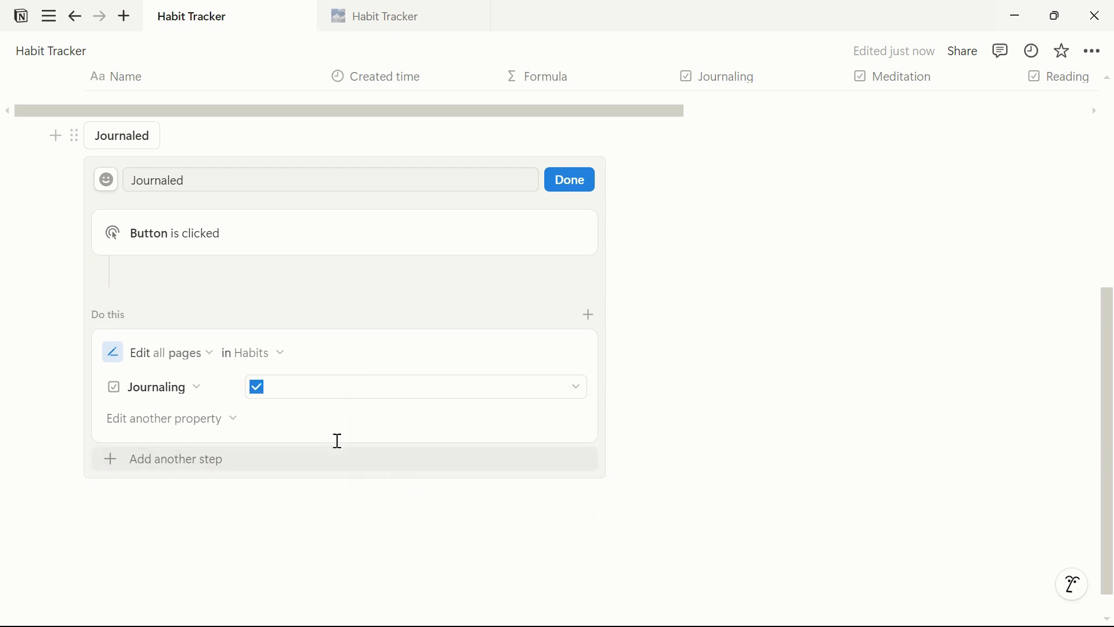
Restrict the Journaled button's edit action to Habits pages whose Created time is Today.
{"action": "left_click", "coordinate": [195, 354]}
{"action": "left_click", "coordinate": [387, 343]}
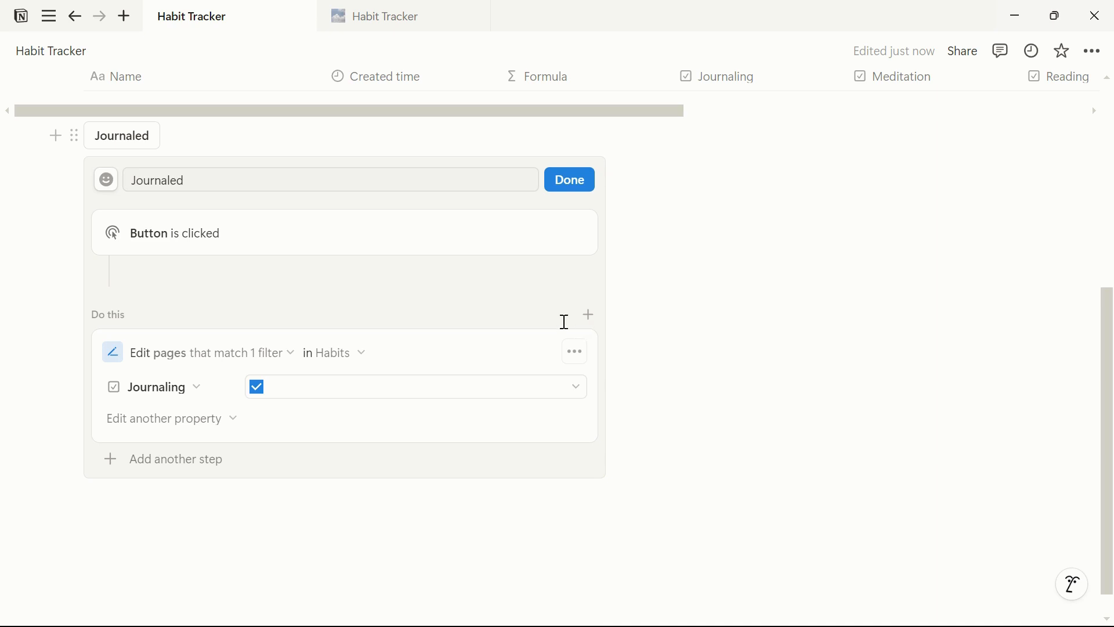
{"action": "left_click", "coordinate": [282, 365]}
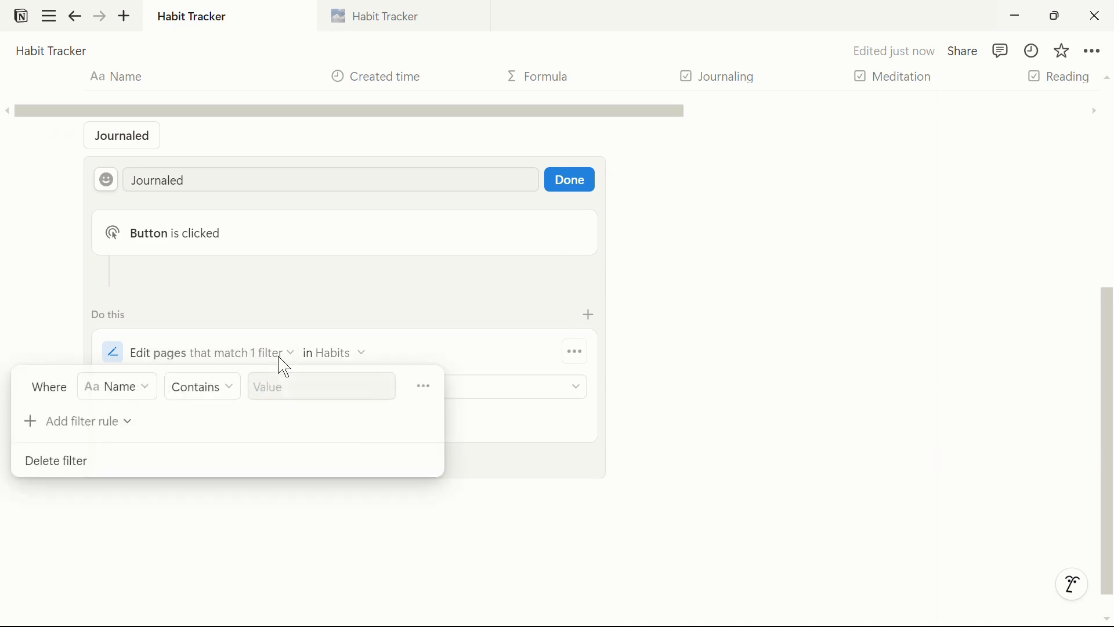
{"action": "left_click", "coordinate": [149, 395]}
{"action": "left_click", "coordinate": [122, 214]}
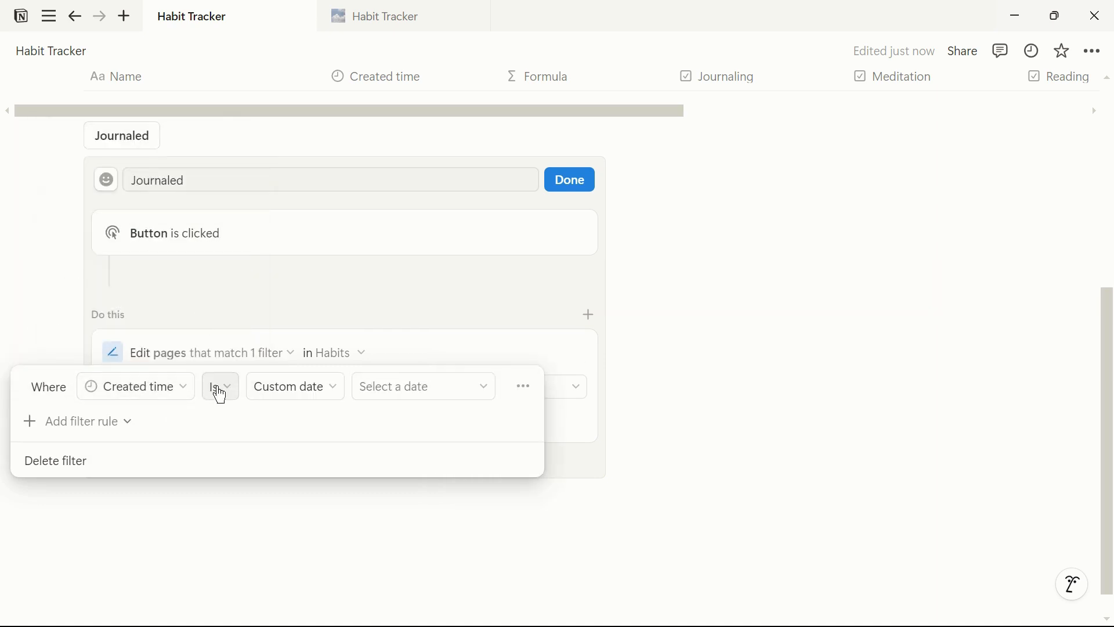
{"action": "left_click", "coordinate": [232, 392]}
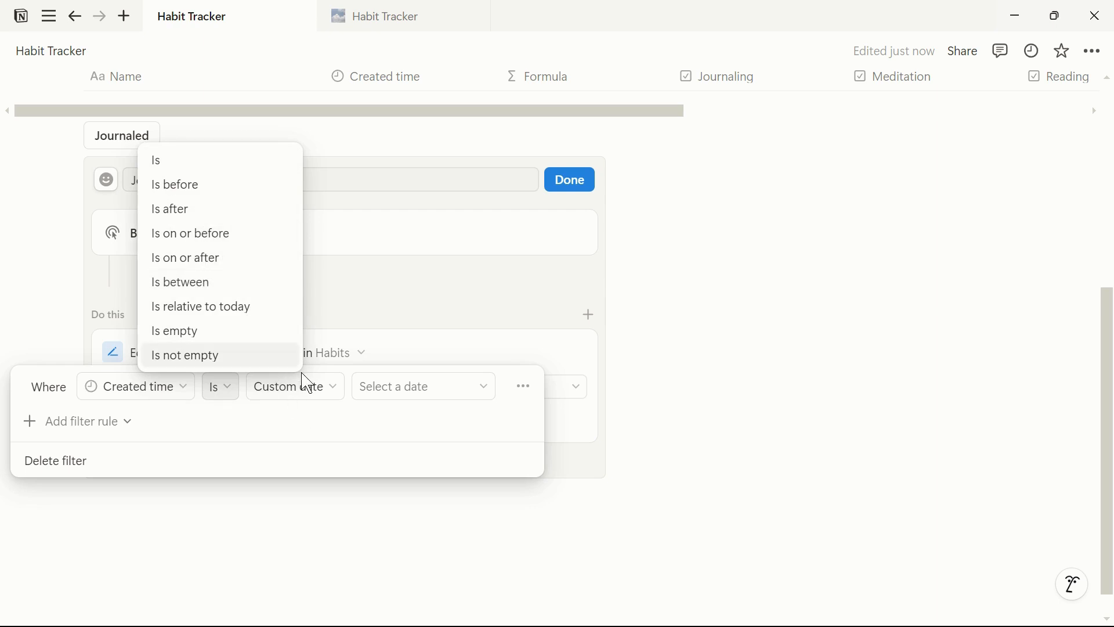
{"action": "left_click", "coordinate": [307, 386]}
{"action": "left_click", "coordinate": [313, 388]}
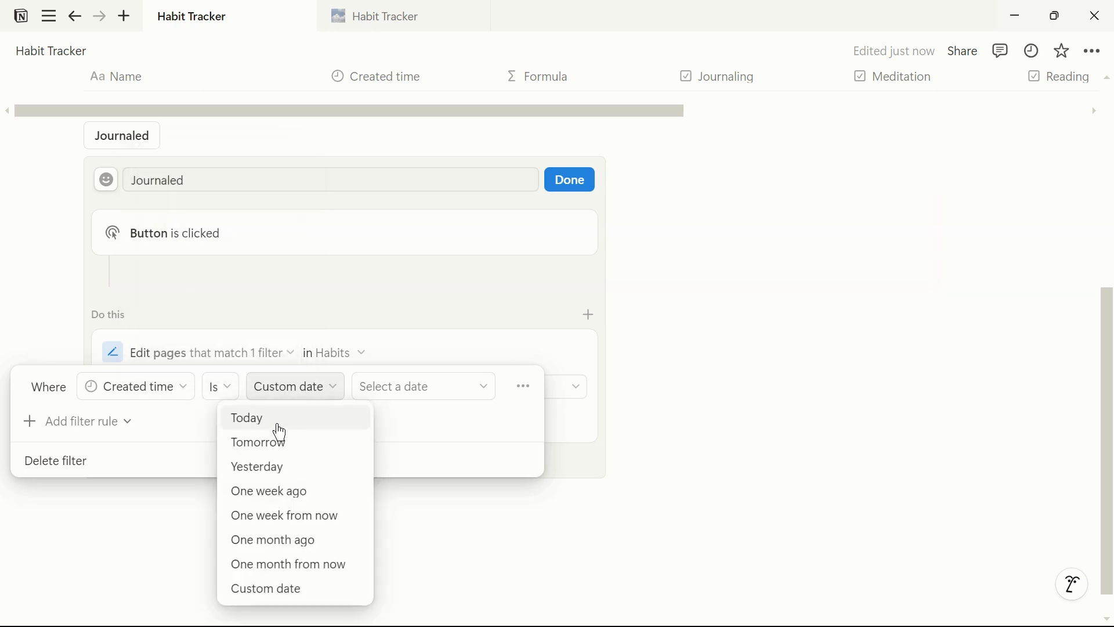
{"action": "left_click", "coordinate": [278, 430]}
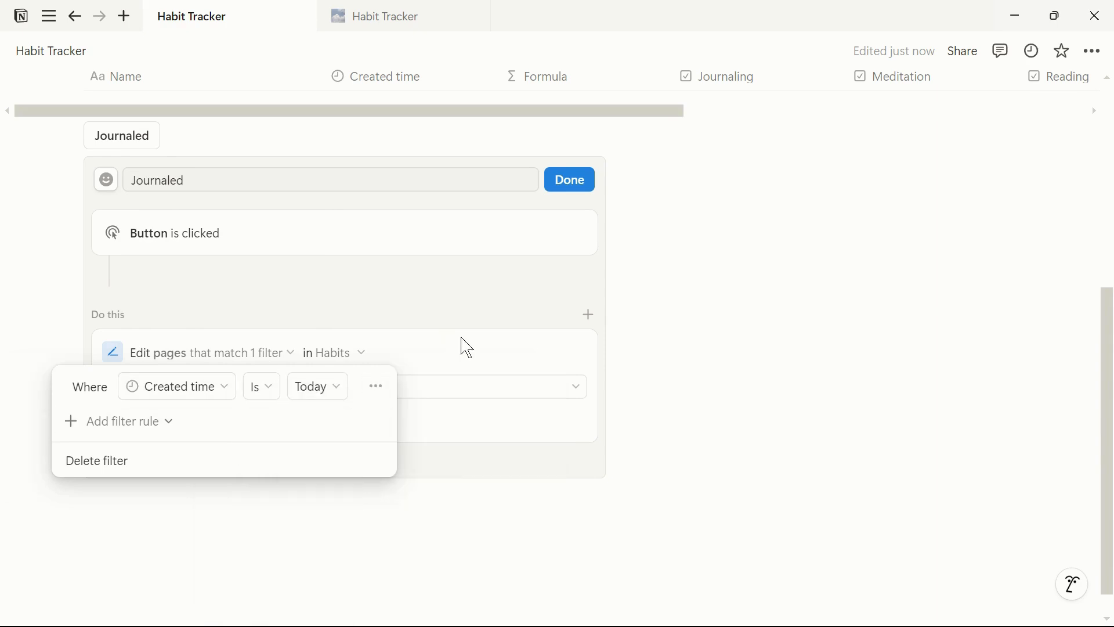
{"action": "left_click", "coordinate": [467, 355]}
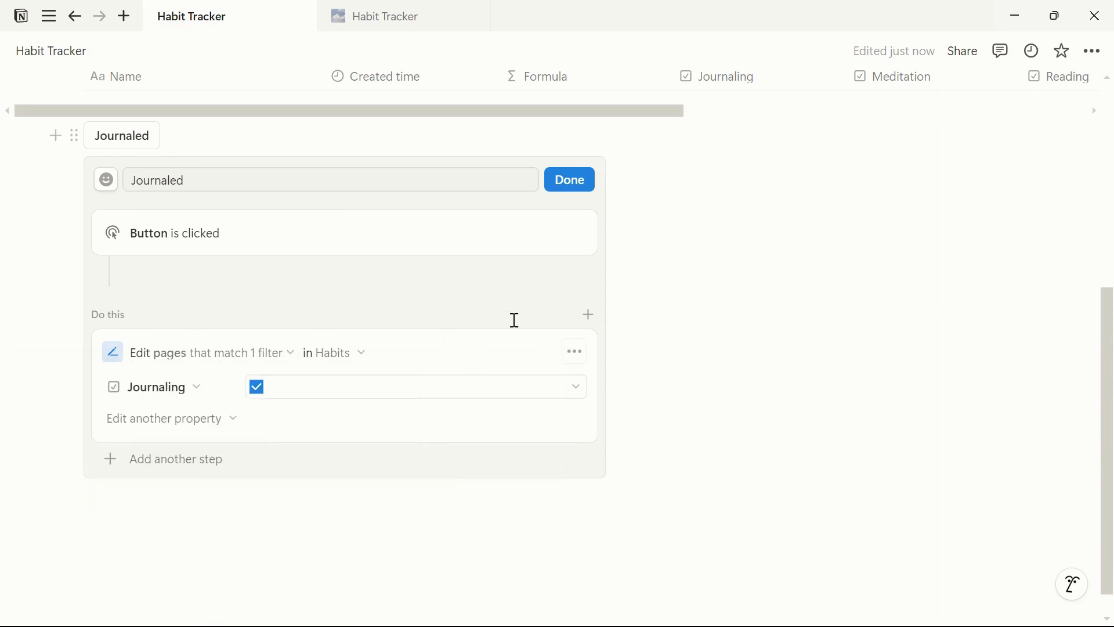
Save the Journaled button's setup and run the button to test it on today's entry.
{"action": "left_click", "coordinate": [571, 181]}
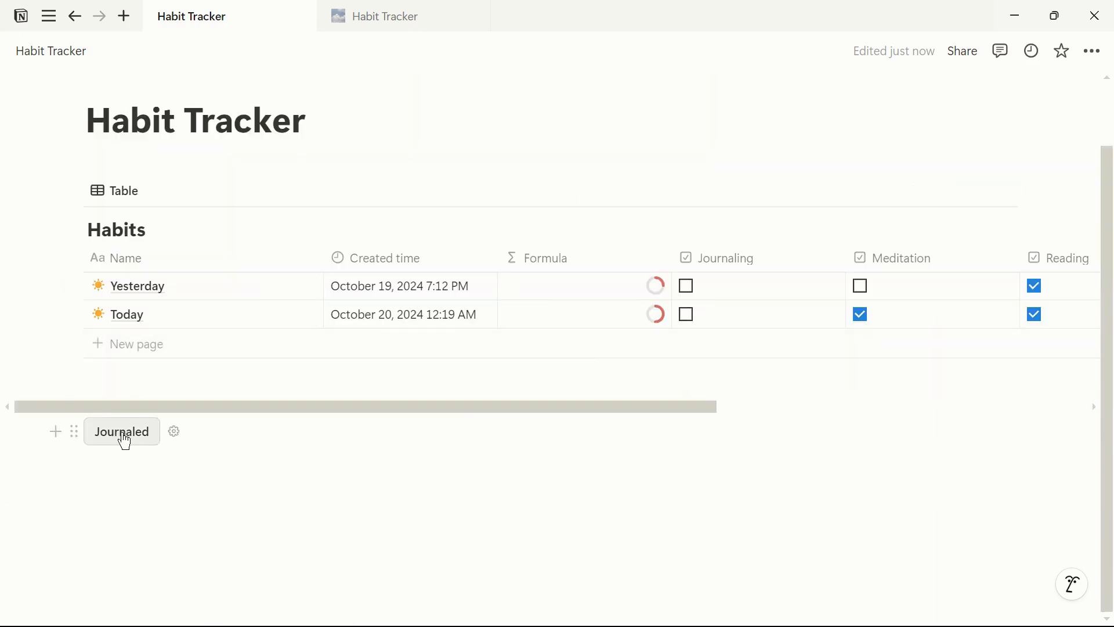
{"action": "left_click", "coordinate": [126, 435]}
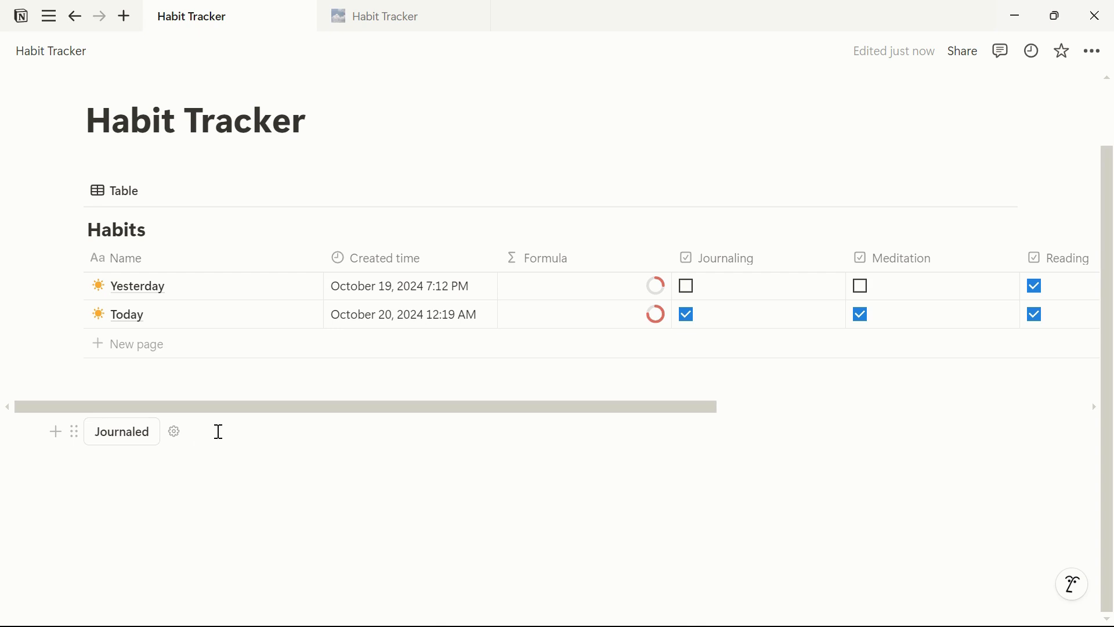
{"action": "left_click", "coordinate": [266, 435]}
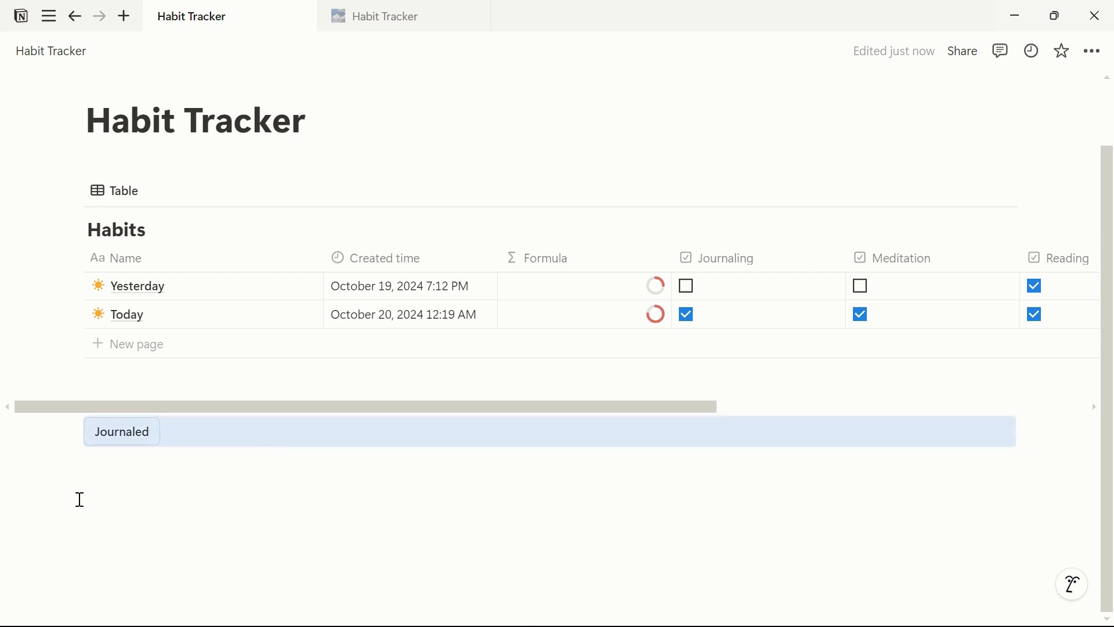
Insert a second button block below the Journaled button and name it Meditated.
{"action": "left_click", "coordinate": [120, 466]}
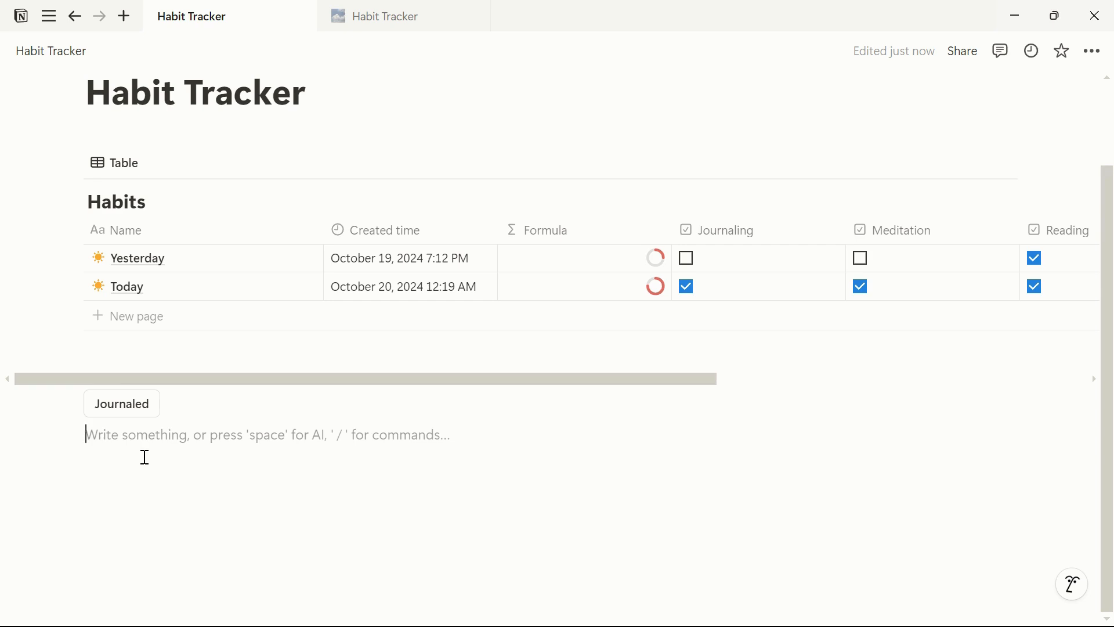
{"action": "type", "text": "/butt"}
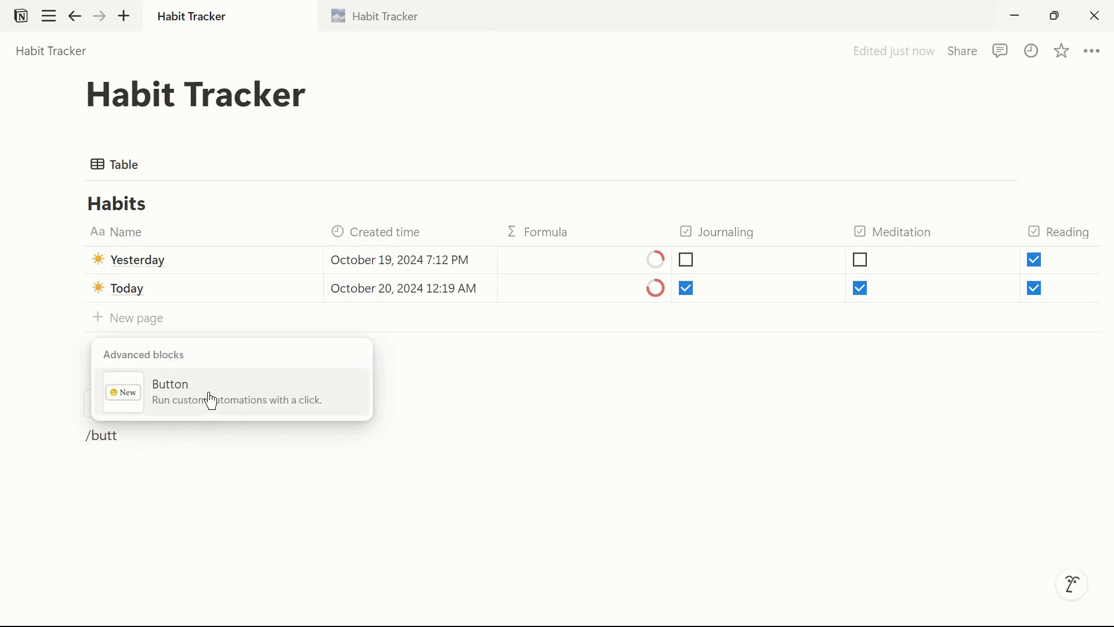
{"action": "left_click", "coordinate": [212, 402]}
{"action": "left_click", "coordinate": [203, 487]}
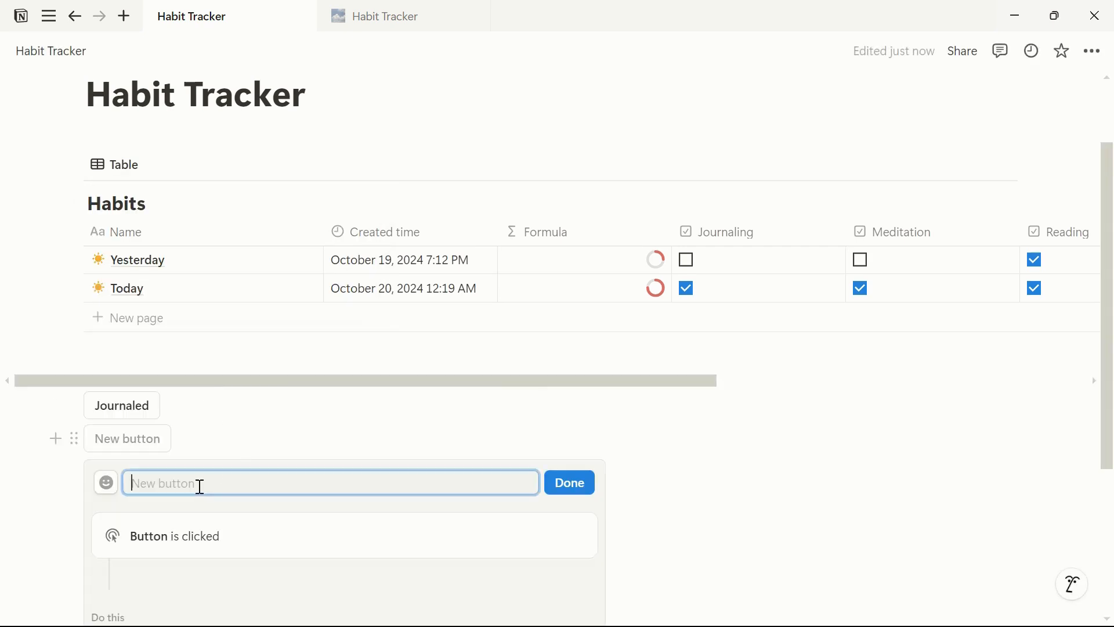
{"action": "type", "text": "Meditated"}
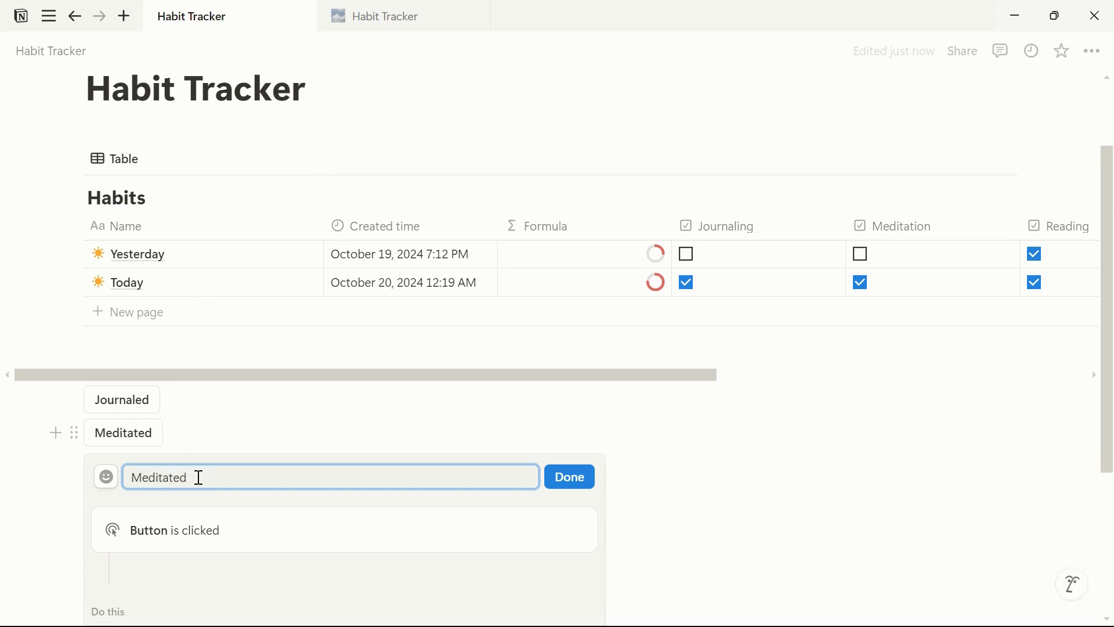
Give the Meditated button an "Edit pages in" action that targets the Habits database.
{"action": "scroll", "coordinate": [192, 441], "scroll_direction": "down", "scroll_amount": 4}
{"action": "left_click", "coordinate": [310, 417]}
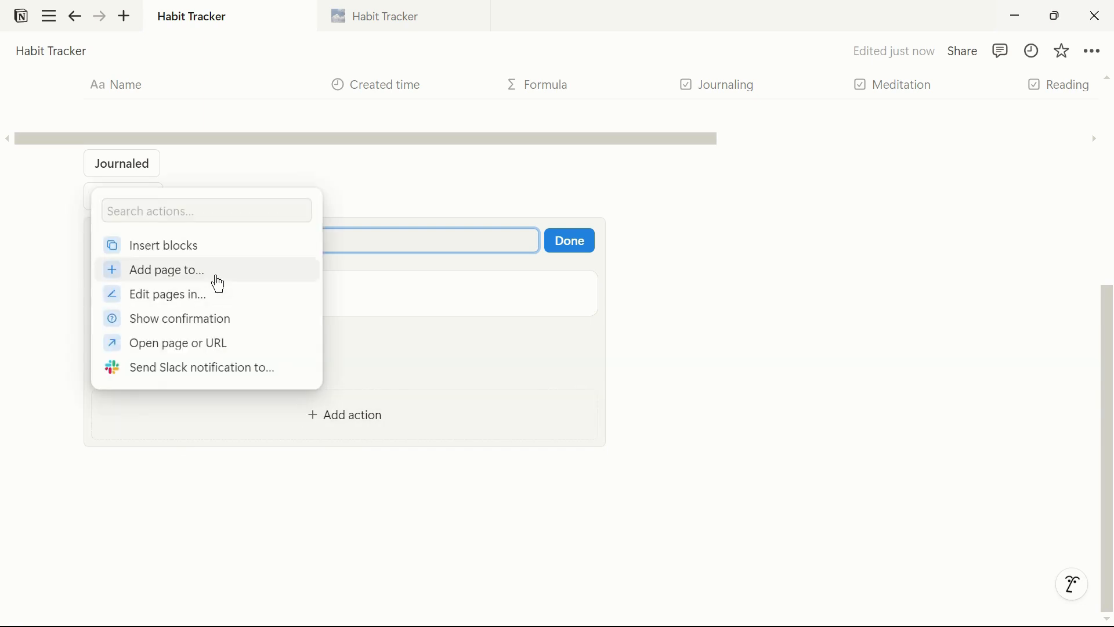
{"action": "left_click", "coordinate": [203, 297]}
{"action": "left_click", "coordinate": [227, 420]}
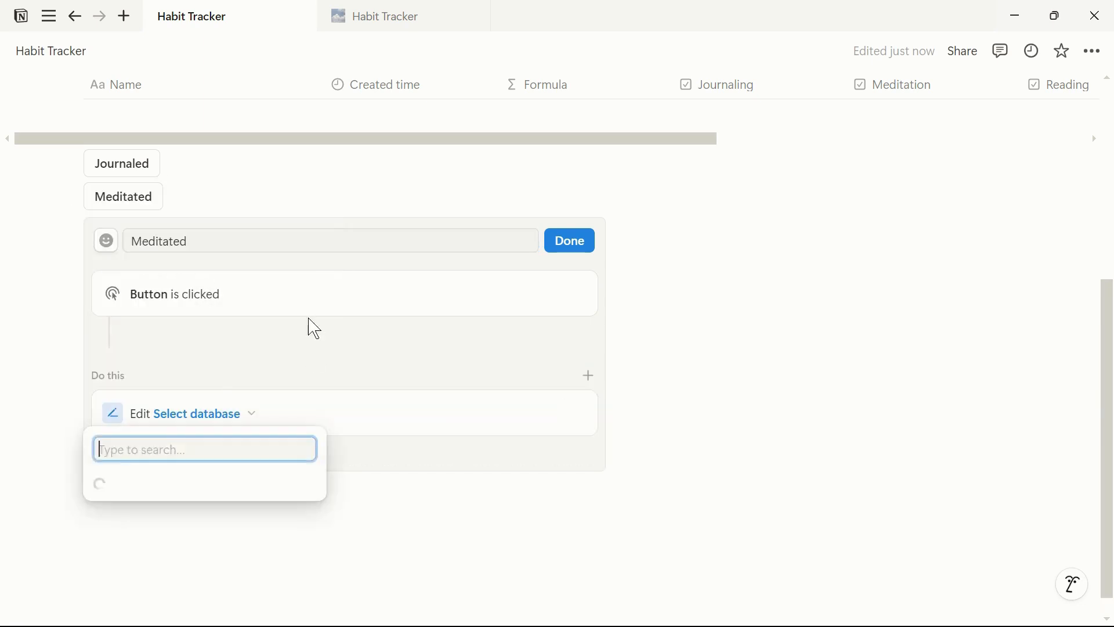
{"action": "left_click", "coordinate": [165, 242]}
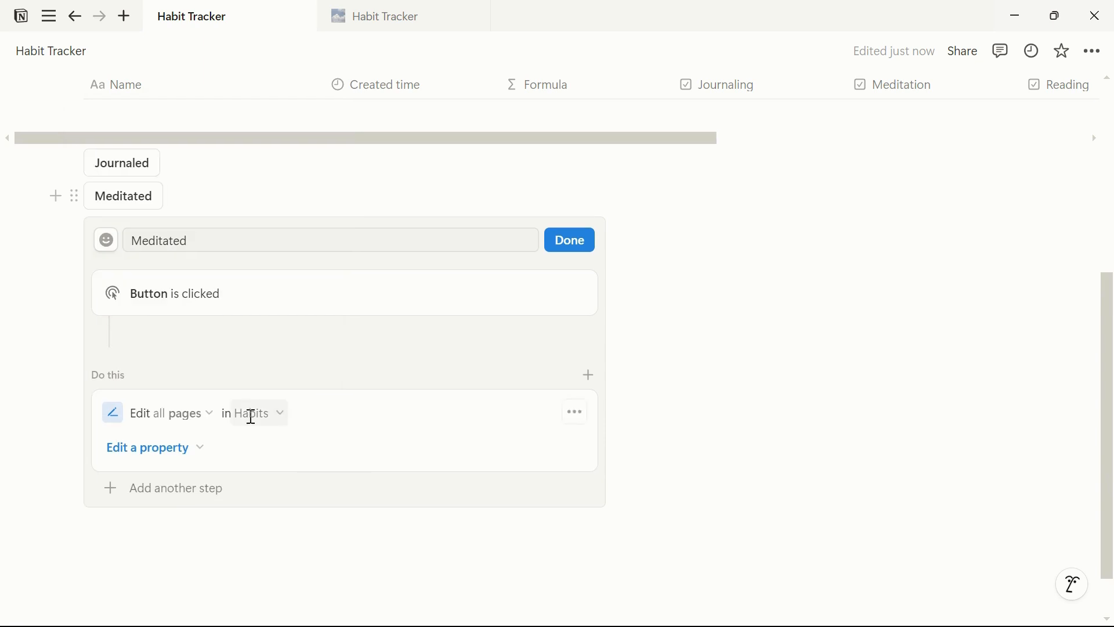
Make the Meditated button's edit action set the Meditation property to checked.
{"action": "scroll", "coordinate": [249, 413], "scroll_direction": "down", "scroll_amount": 1}
{"action": "left_click", "coordinate": [177, 389]}
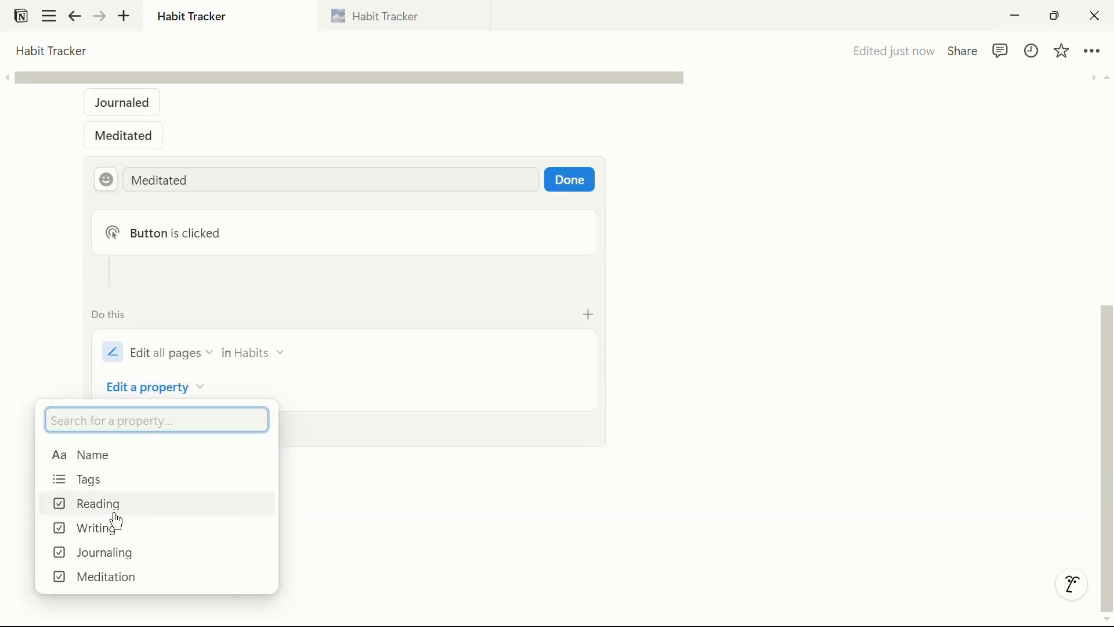
{"action": "left_click", "coordinate": [100, 578]}
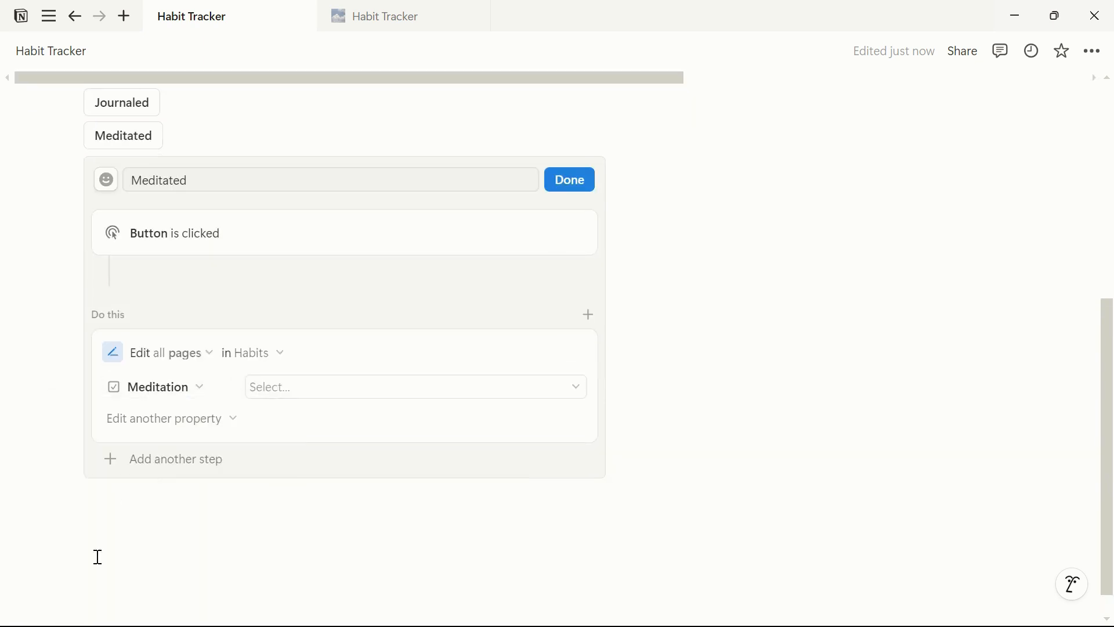
{"action": "left_click", "coordinate": [339, 388]}
{"action": "left_click", "coordinate": [409, 469]}
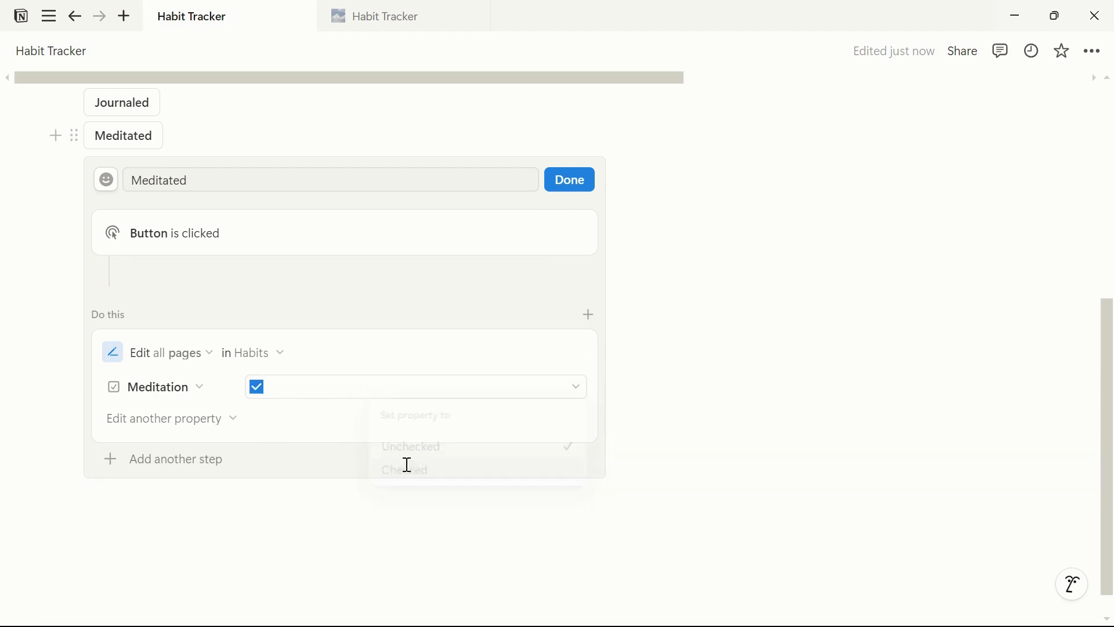
Restrict the Meditated button's edit action to pages whose Created time is Today.
{"action": "left_click", "coordinate": [207, 361]}
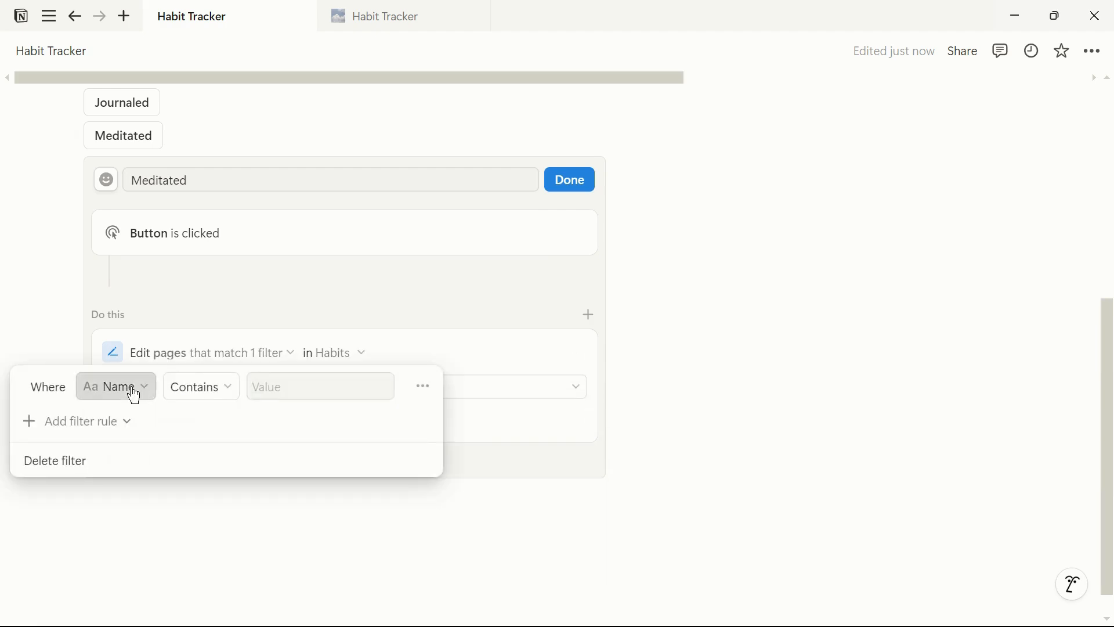
{"action": "left_click", "coordinate": [133, 395]}
{"action": "left_click", "coordinate": [112, 216]}
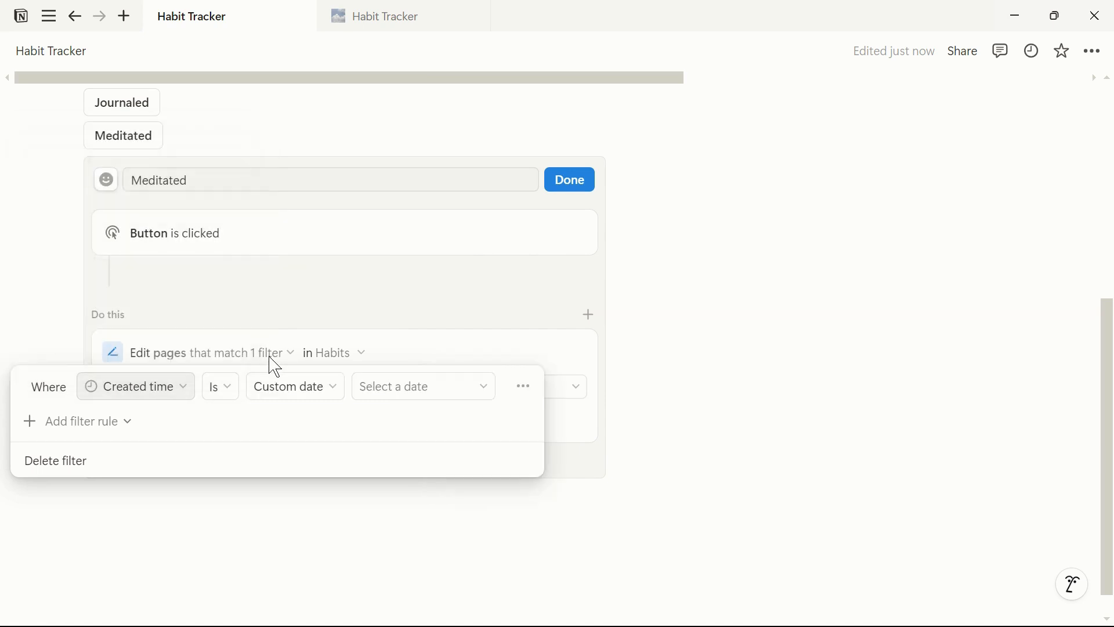
{"action": "left_click", "coordinate": [297, 389]}
{"action": "left_click", "coordinate": [276, 418]}
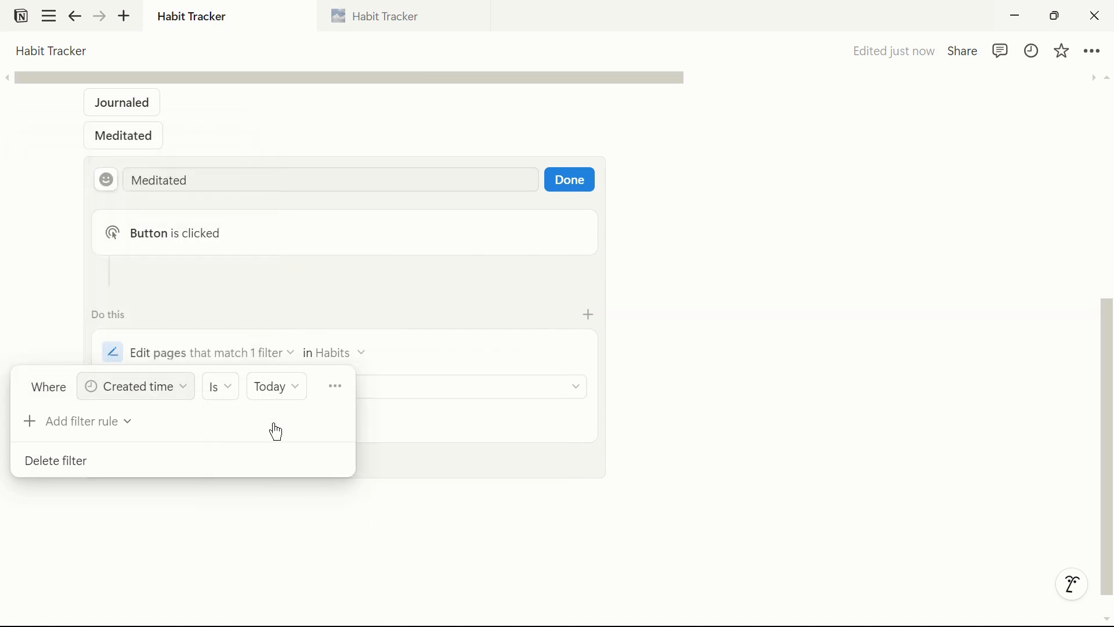
{"action": "left_click", "coordinate": [435, 412]}
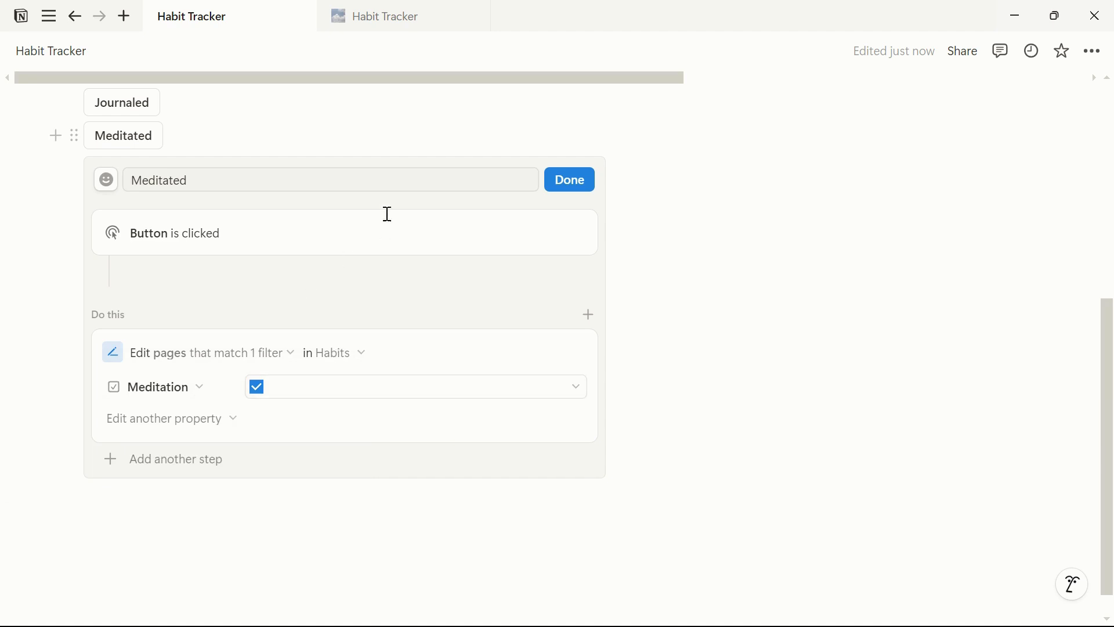
Save the Meditated button, untick Meditation for the Today entry and run the button to test it.
{"action": "left_click", "coordinate": [568, 181]}
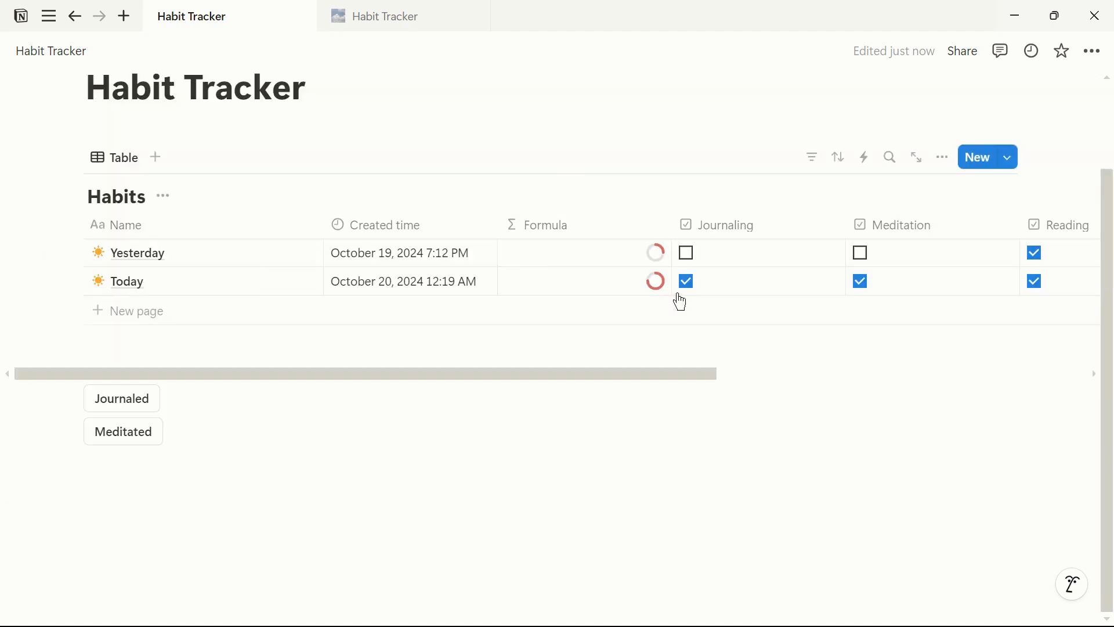
{"action": "left_click", "coordinate": [862, 283]}
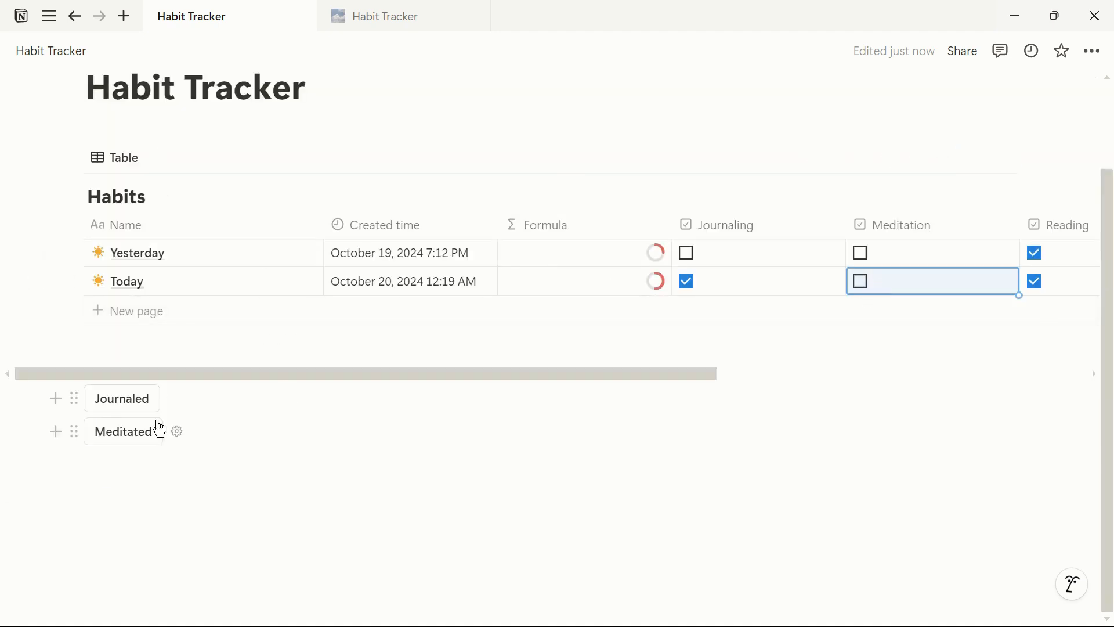
{"action": "left_click", "coordinate": [125, 432]}
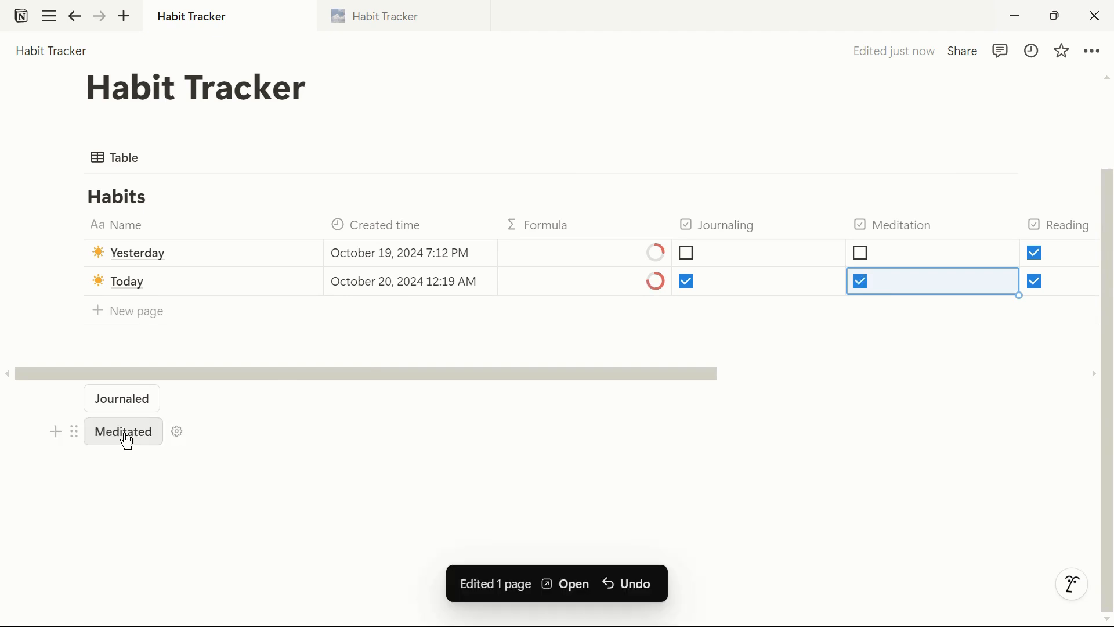
{"action": "left_click", "coordinate": [233, 422]}
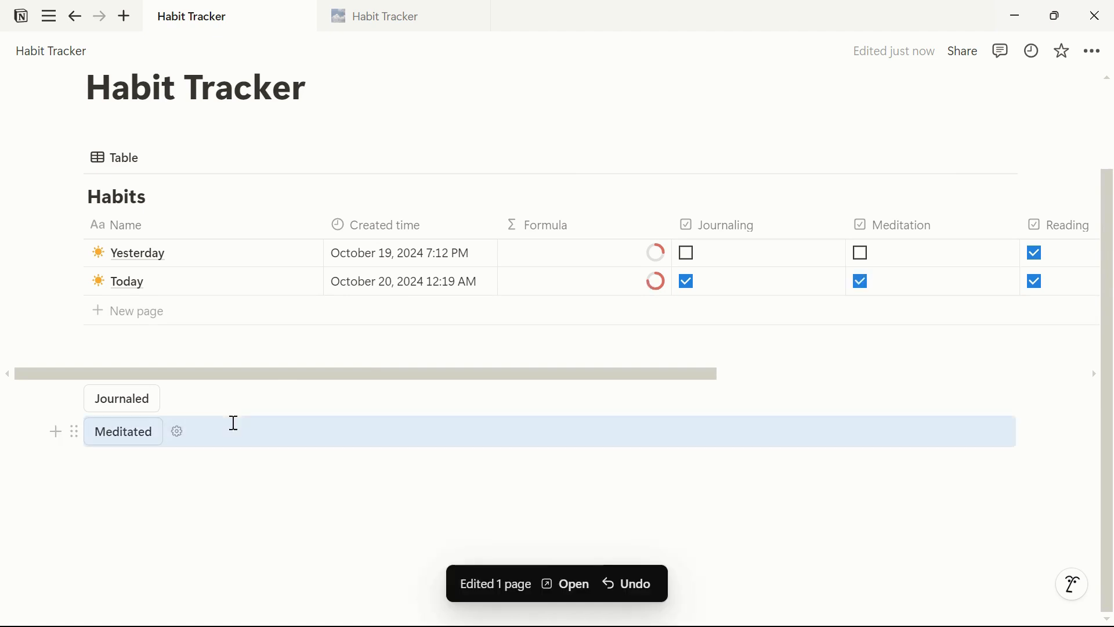
Duplicate the Meditated button block twice and close its settings.
{"action": "left_click", "coordinate": [178, 432]}
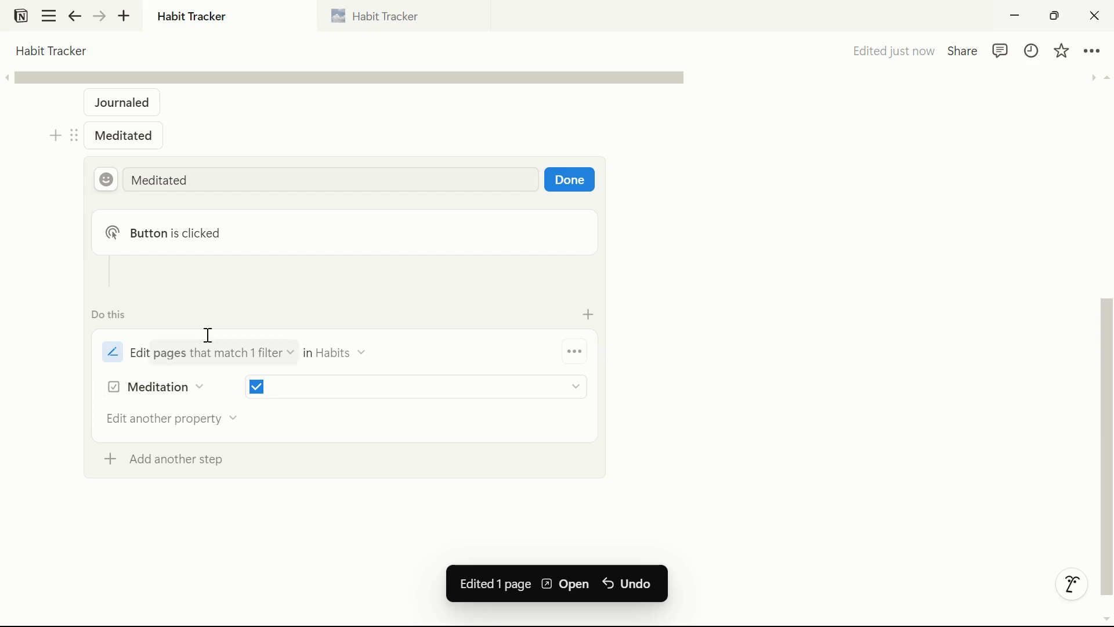
{"action": "left_click", "coordinate": [72, 135]}
{"action": "left_click", "coordinate": [136, 187]}
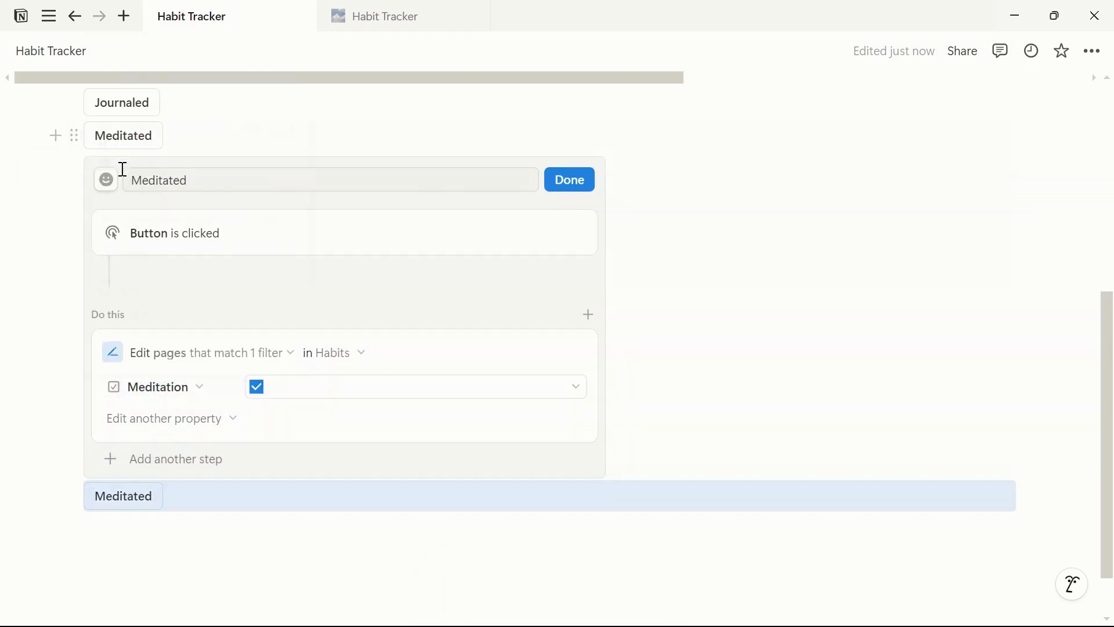
{"action": "left_click", "coordinate": [74, 137]}
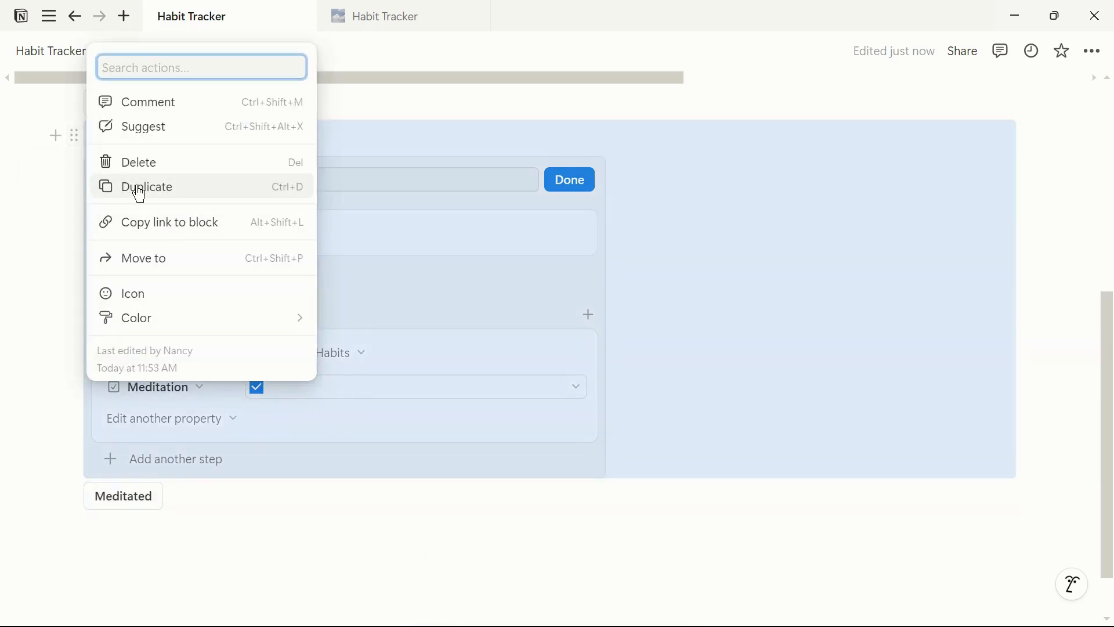
{"action": "left_click", "coordinate": [138, 186]}
{"action": "left_click", "coordinate": [569, 180]}
{"action": "left_click", "coordinate": [127, 398]}
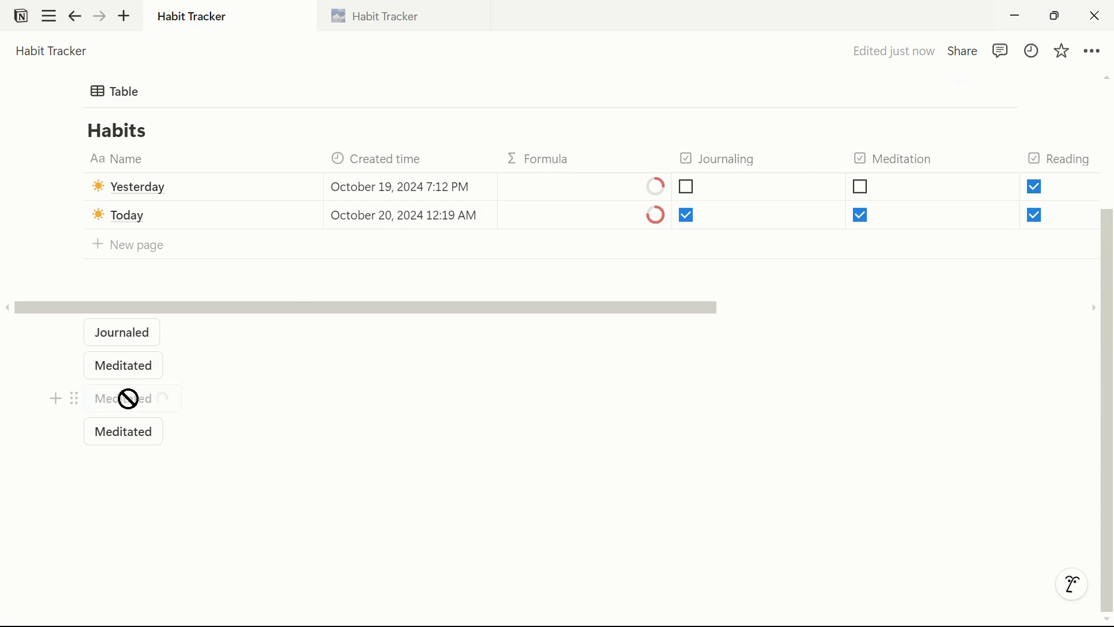
Open the settings of the first duplicated Meditated button and rename it "Read a book".
{"action": "left_click", "coordinate": [175, 396]}
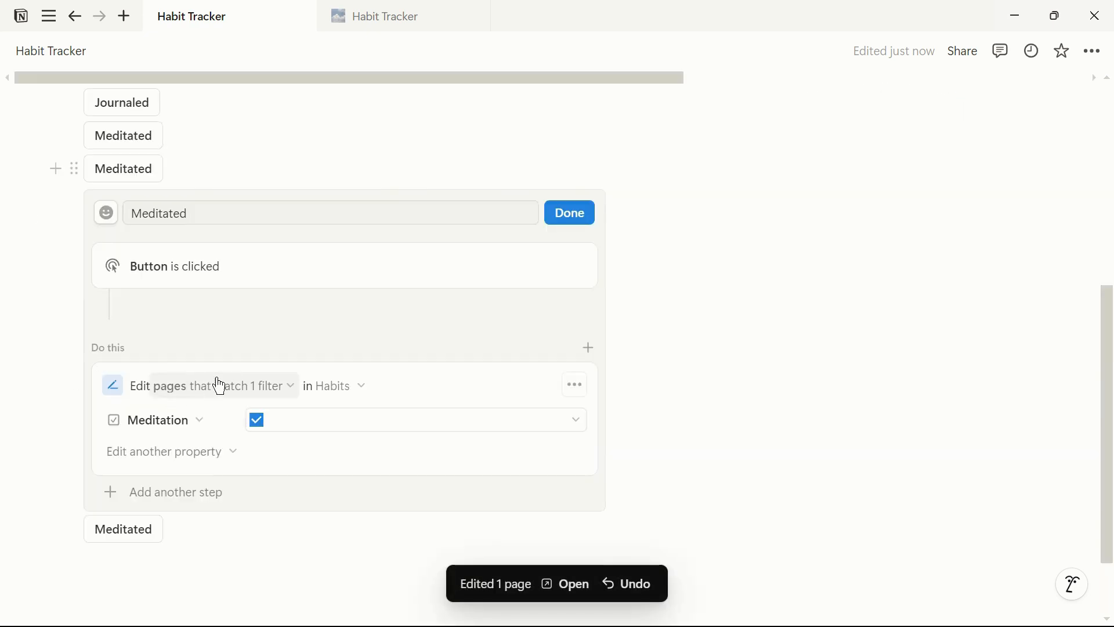
{"action": "left_click", "coordinate": [210, 225]}
{"action": "left_click_drag", "start_coordinate": [219, 212], "coordinate": [129, 211]}
{"action": "type", "text": "Read a book"}
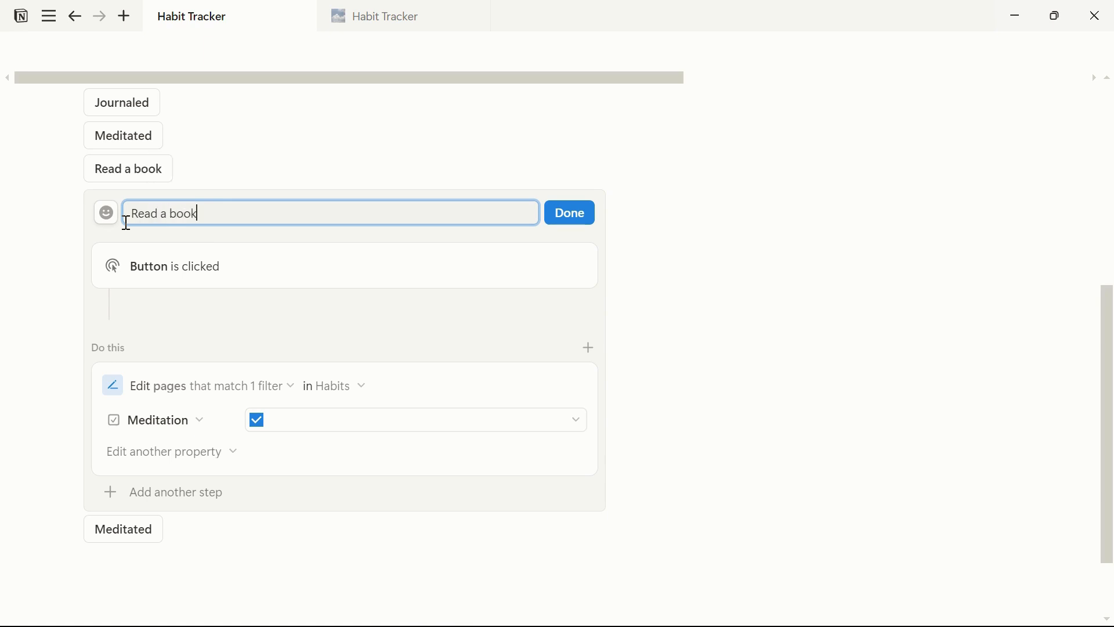
Make the Read a book button's edit action set the Reading property to checked, and save the button.
{"action": "left_click", "coordinate": [192, 421]}
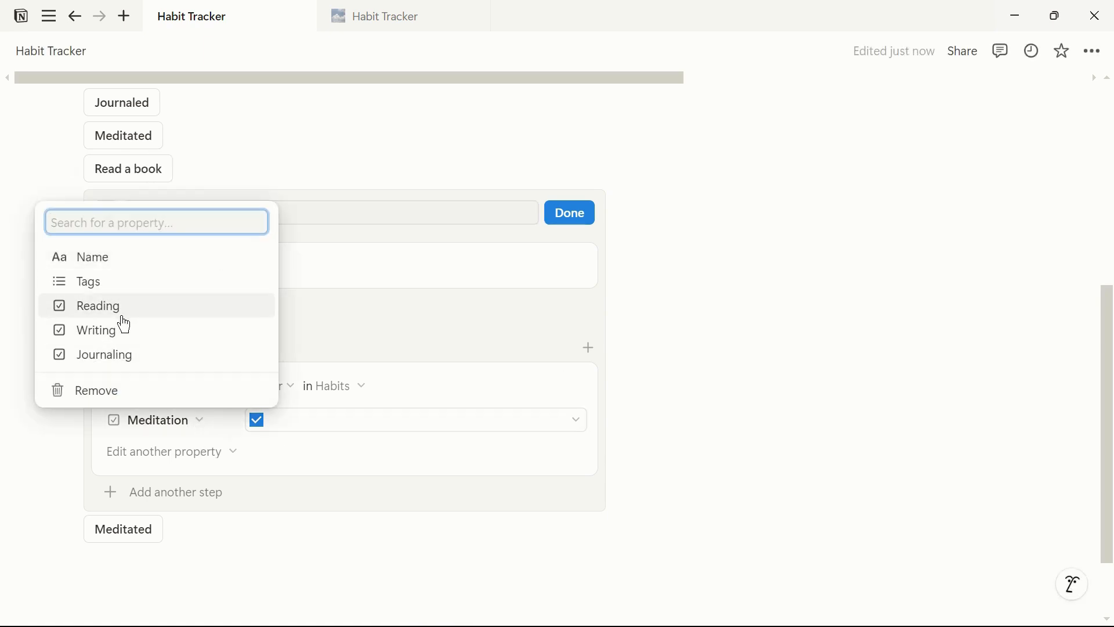
{"action": "left_click", "coordinate": [124, 316]}
{"action": "left_click", "coordinate": [337, 419]}
{"action": "left_click", "coordinate": [374, 504]}
{"action": "left_click", "coordinate": [562, 215]}
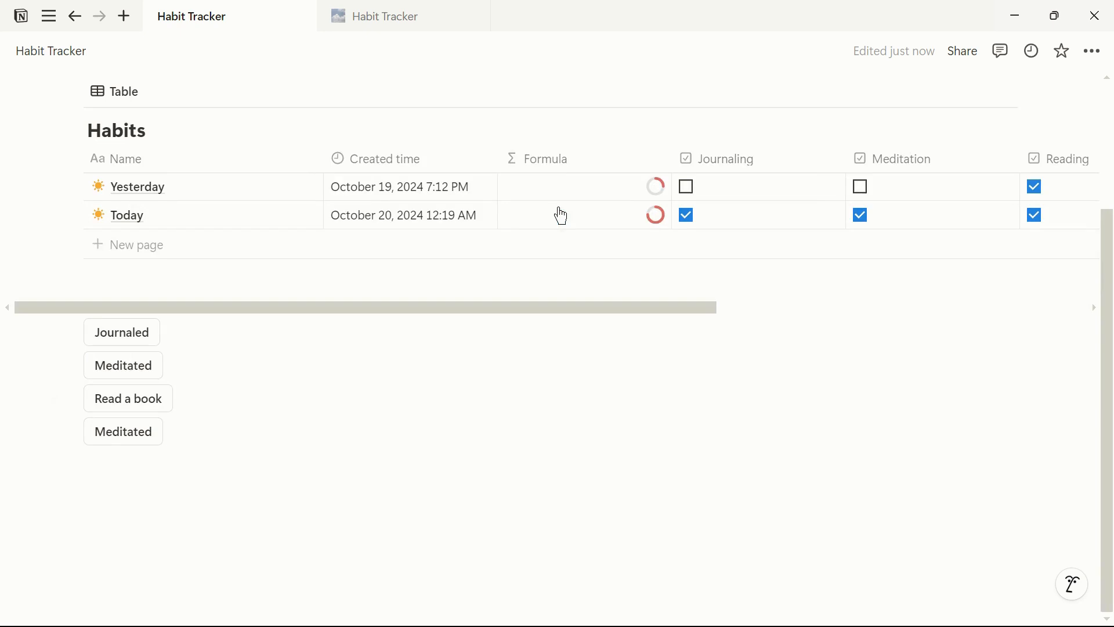
Open the settings of the last duplicated Meditated button and rename it "Wrote today".
{"action": "left_click", "coordinate": [102, 440]}
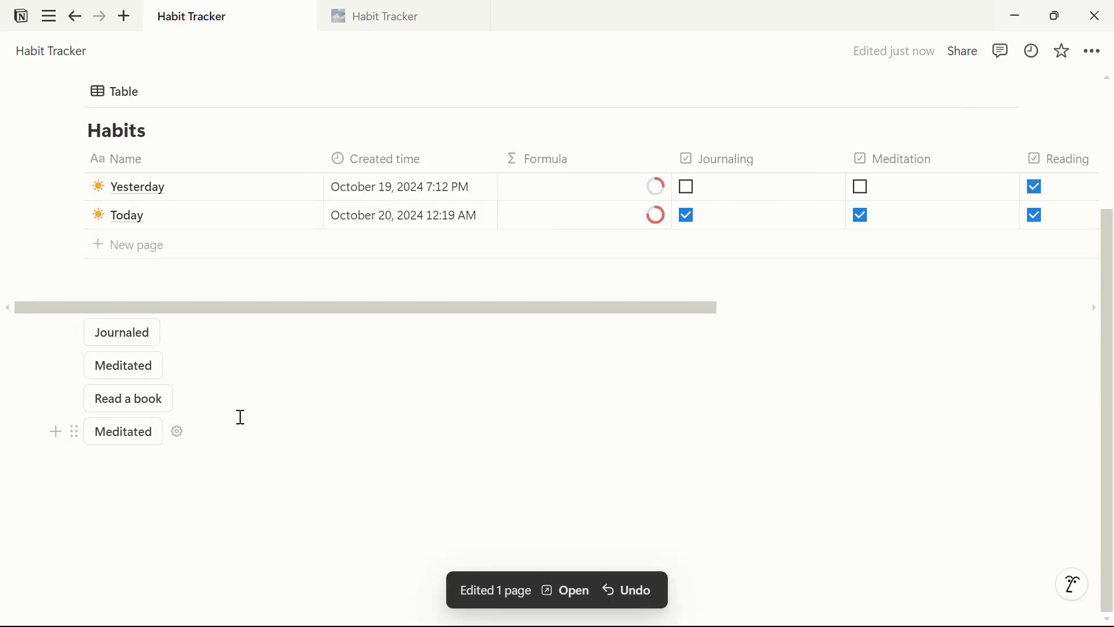
{"action": "left_click", "coordinate": [178, 433]}
{"action": "left_click_drag", "start_coordinate": [200, 255], "coordinate": [138, 242]}
{"action": "type", "text": "Wrote today"}
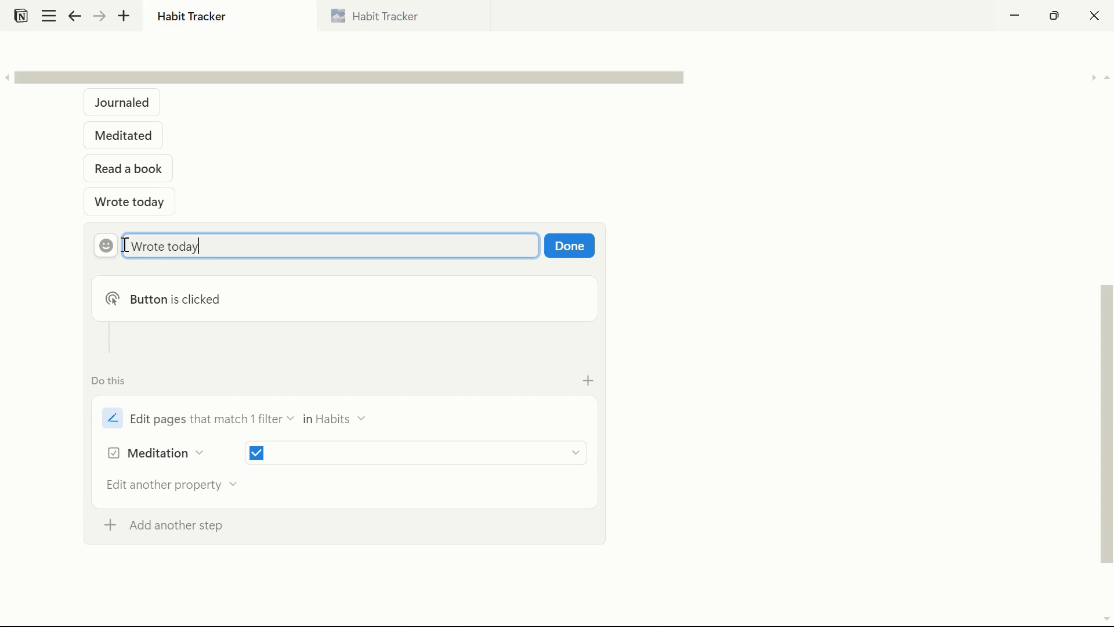
Switch the Wrote today button's edit action from Meditation to the Writing property and save the button.
{"action": "left_click", "coordinate": [298, 452]}
{"action": "left_click", "coordinate": [174, 453]}
{"action": "left_click", "coordinate": [93, 363]}
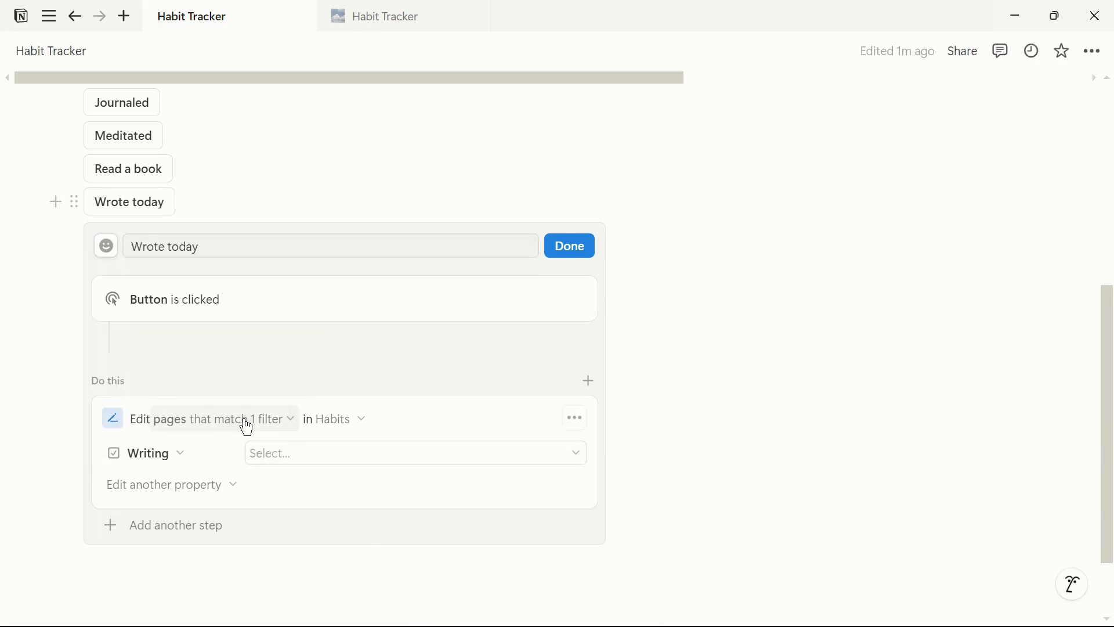
{"action": "left_click", "coordinate": [570, 246]}
Arrange the Journaled, Meditated, Read a book and Wrote today buttons side by side in one row beneath the page title.
{"action": "left_click_drag", "start_coordinate": [79, 328], "coordinate": [104, 224]}
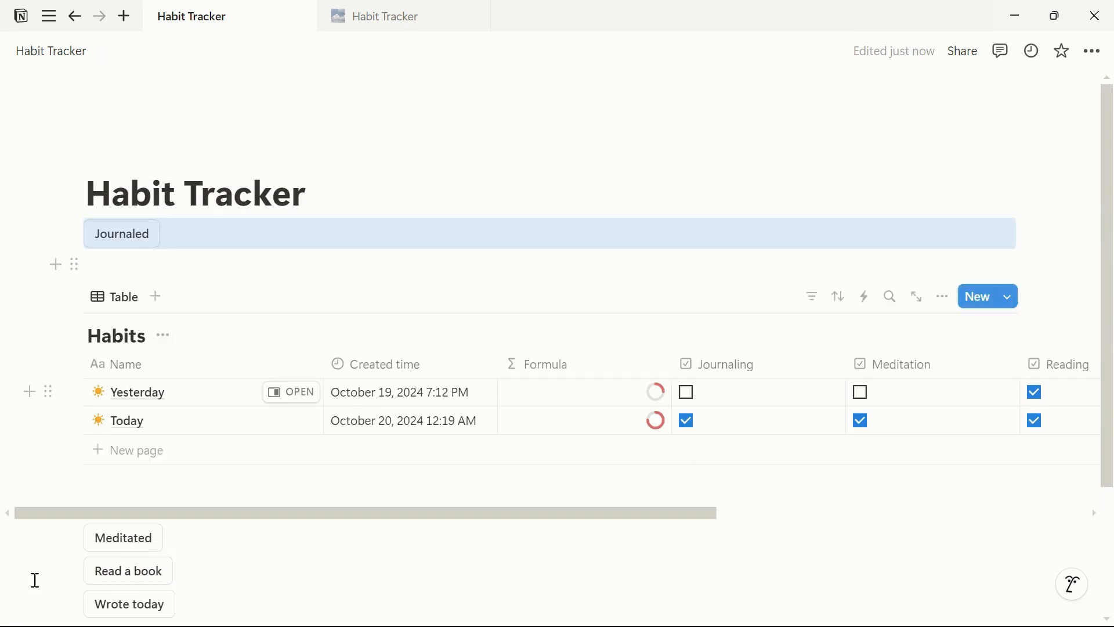
{"action": "left_click_drag", "start_coordinate": [77, 537], "coordinate": [1009, 246]}
{"action": "left_click_drag", "start_coordinate": [69, 558], "coordinate": [1020, 250]}
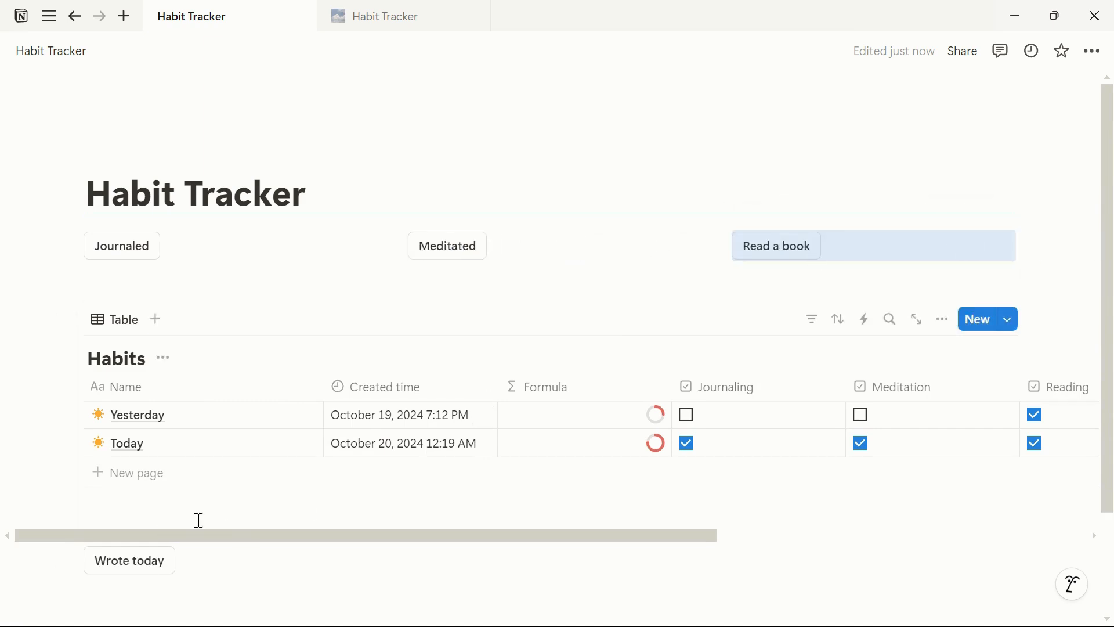
{"action": "left_click_drag", "start_coordinate": [60, 556], "coordinate": [999, 264]}
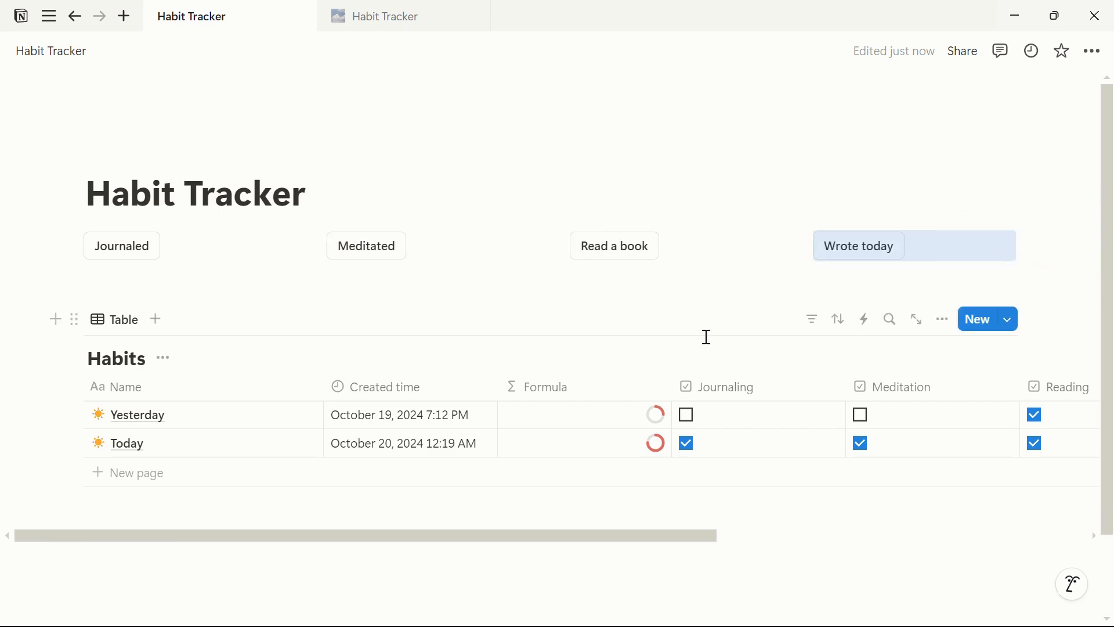
{"action": "scroll", "coordinate": [590, 344], "scroll_direction": "down", "scroll_amount": 2}
{"action": "scroll", "coordinate": [594, 319], "scroll_direction": "up", "scroll_amount": 2}
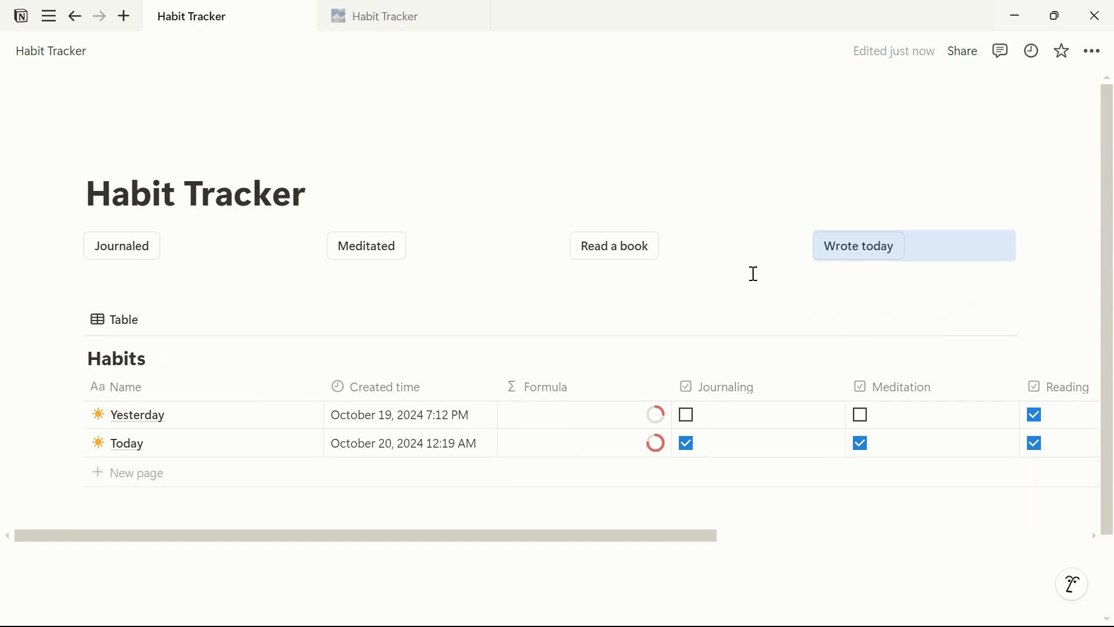
{"action": "left_click", "coordinate": [1035, 265]}
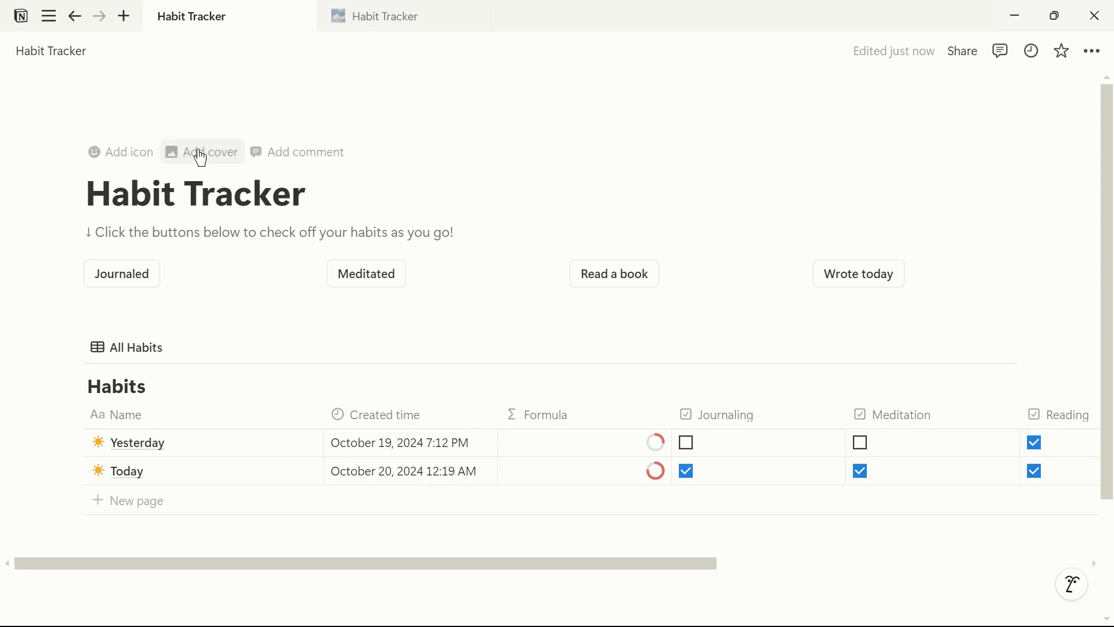
Add a cover to the Habit Tracker page and replace it with the image download (15) from the Downloads folder.
{"action": "left_click", "coordinate": [203, 153]}
{"action": "left_click", "coordinate": [905, 94]}
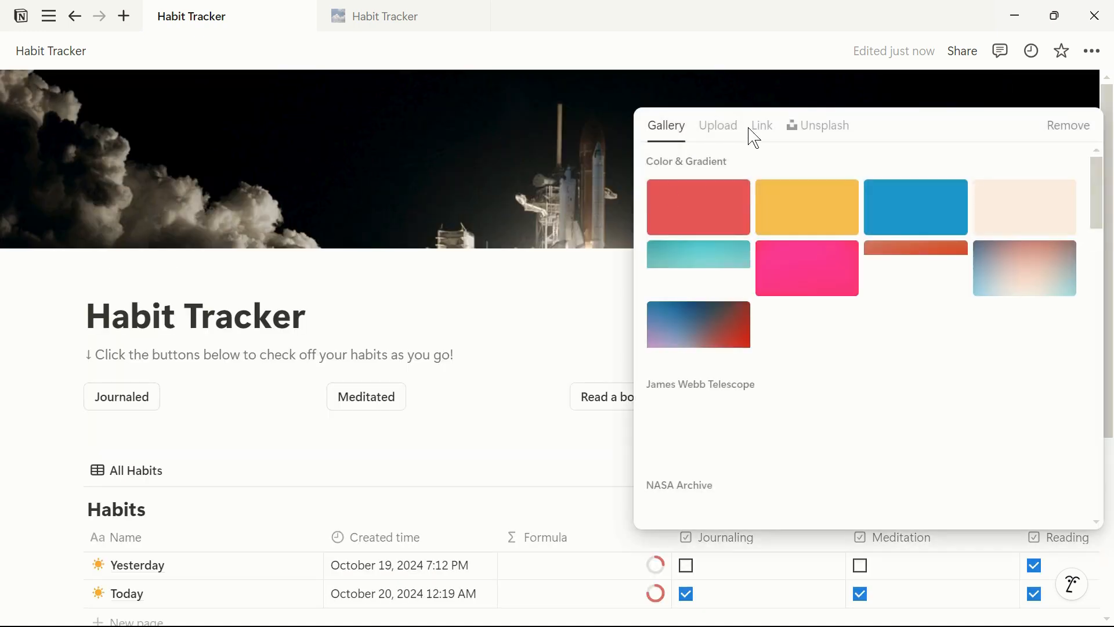
{"action": "left_click", "coordinate": [719, 125]}
{"action": "left_click", "coordinate": [771, 166]}
{"action": "key", "text": "Down"}
{"action": "key", "text": "Down"}
{"action": "key", "text": "Down"}
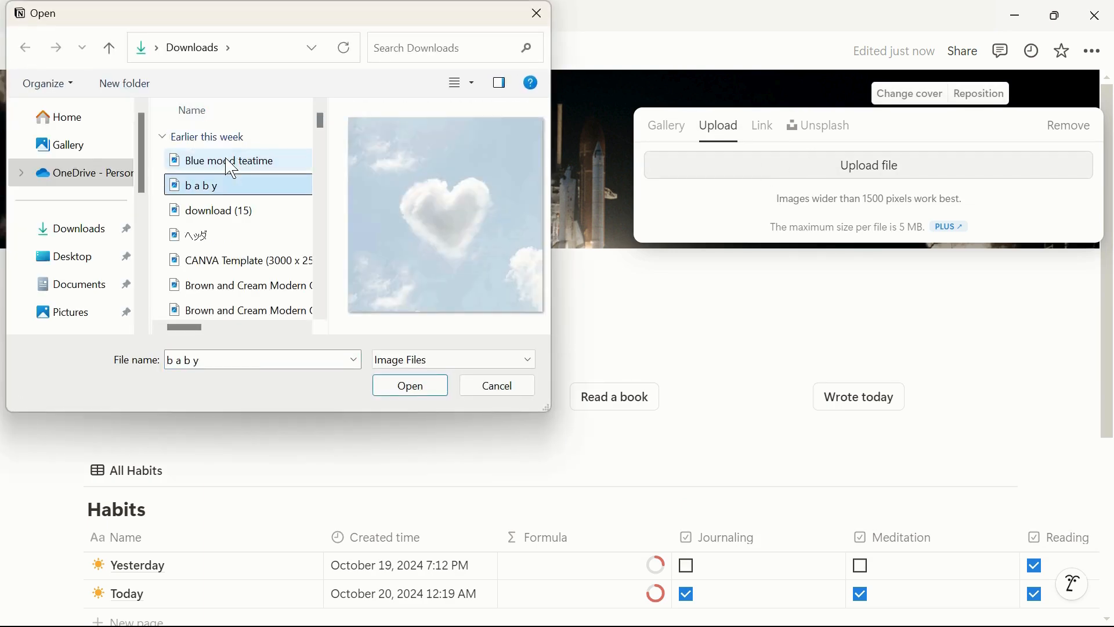
{"action": "left_click", "coordinate": [410, 386]}
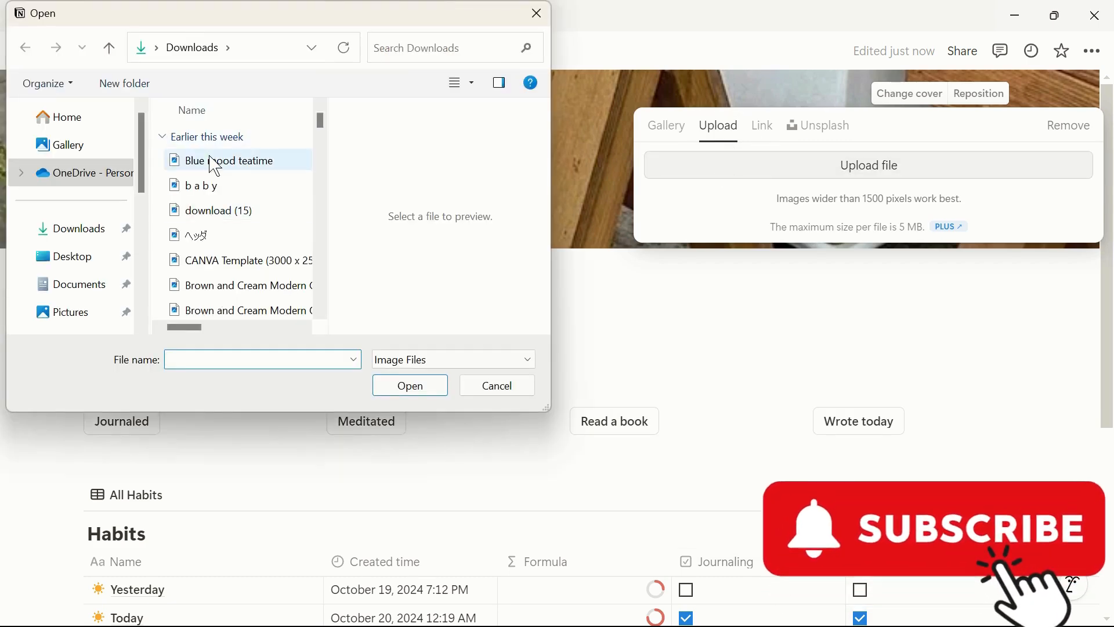
{"action": "left_click", "coordinate": [244, 209]}
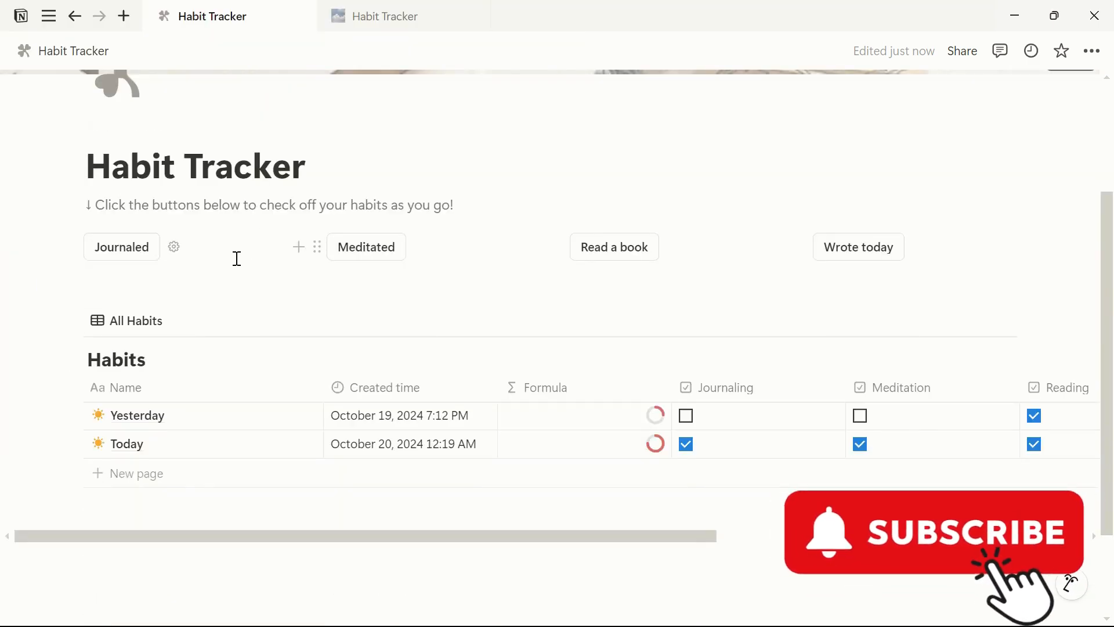
Give the Journaled button the notebook with decorative cover emoji, save it and open the Meditated button's settings.
{"action": "left_click", "coordinate": [173, 246]}
{"action": "left_click", "coordinate": [33, 287]}
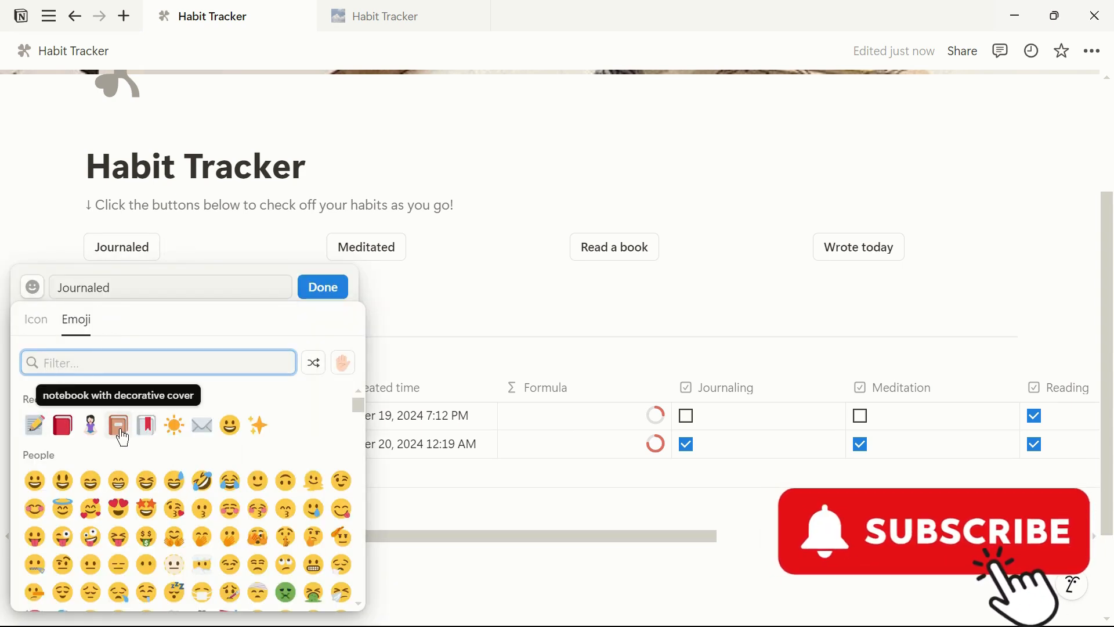
{"action": "left_click", "coordinate": [123, 439]}
{"action": "left_click", "coordinate": [323, 287]}
{"action": "left_click", "coordinate": [422, 248]}
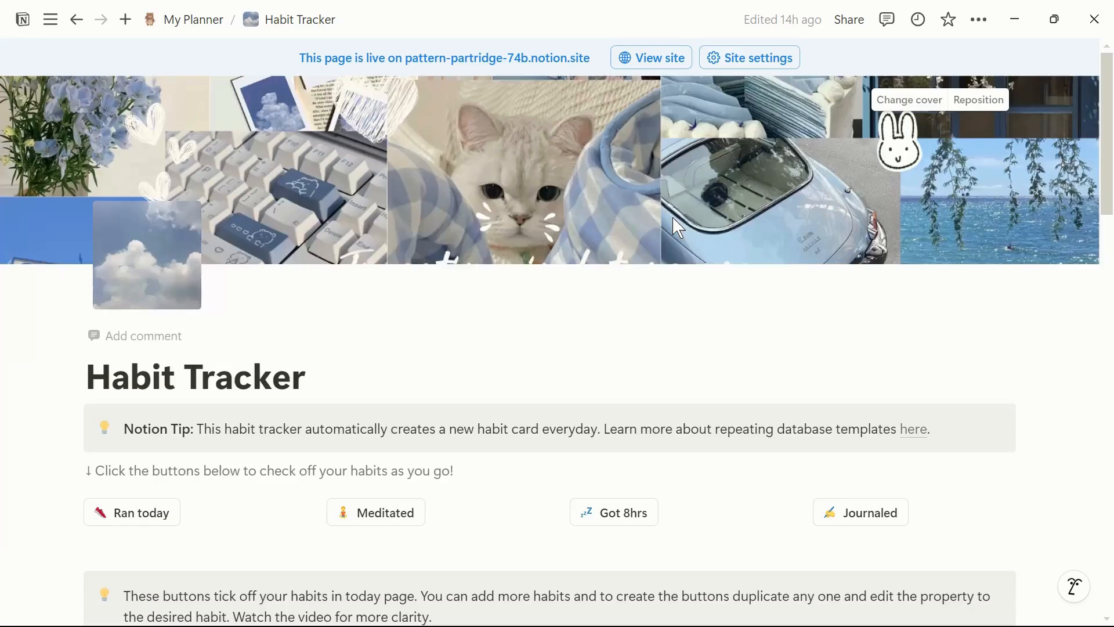
Look through the finished Habit Tracker page in My Planner, including its habit buttons and tips.
{"action": "scroll", "coordinate": [671, 223], "scroll_direction": "down", "scroll_amount": 7}
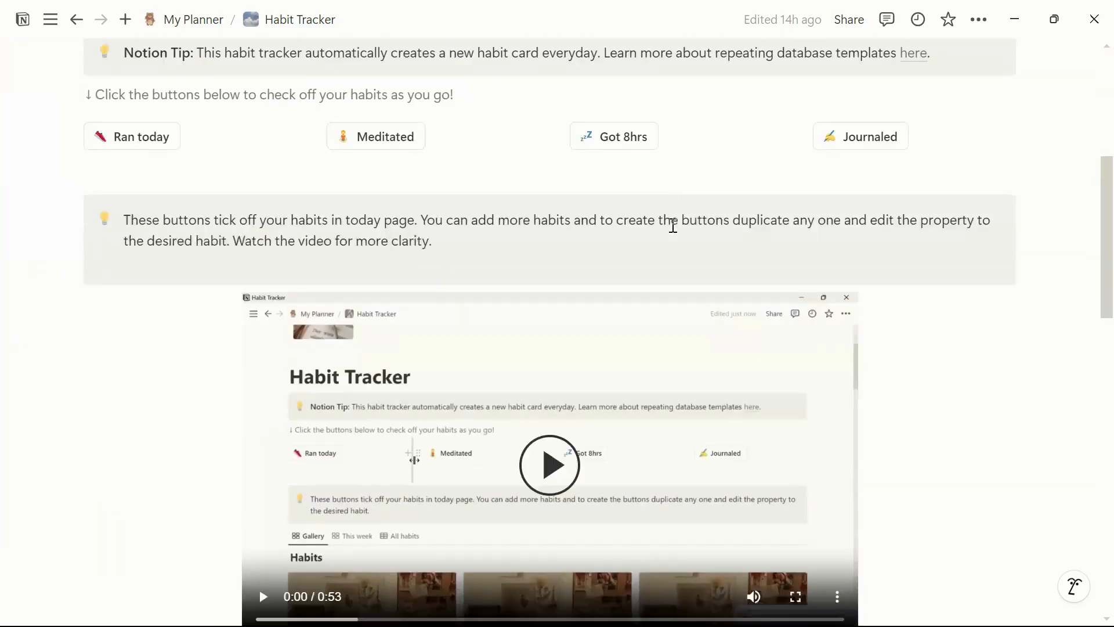